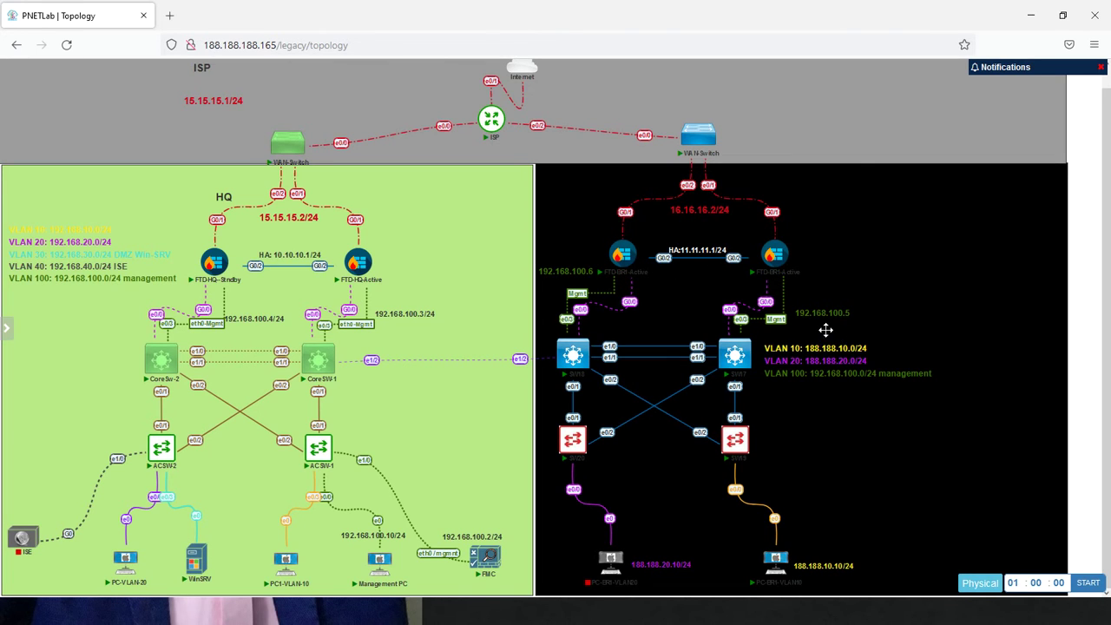
Nudge the 192.168.100.5 label upward, then switch to the Management PC console
{"action": "left_click_drag", "start_coordinate": [823, 319], "coordinate": [821, 307]}
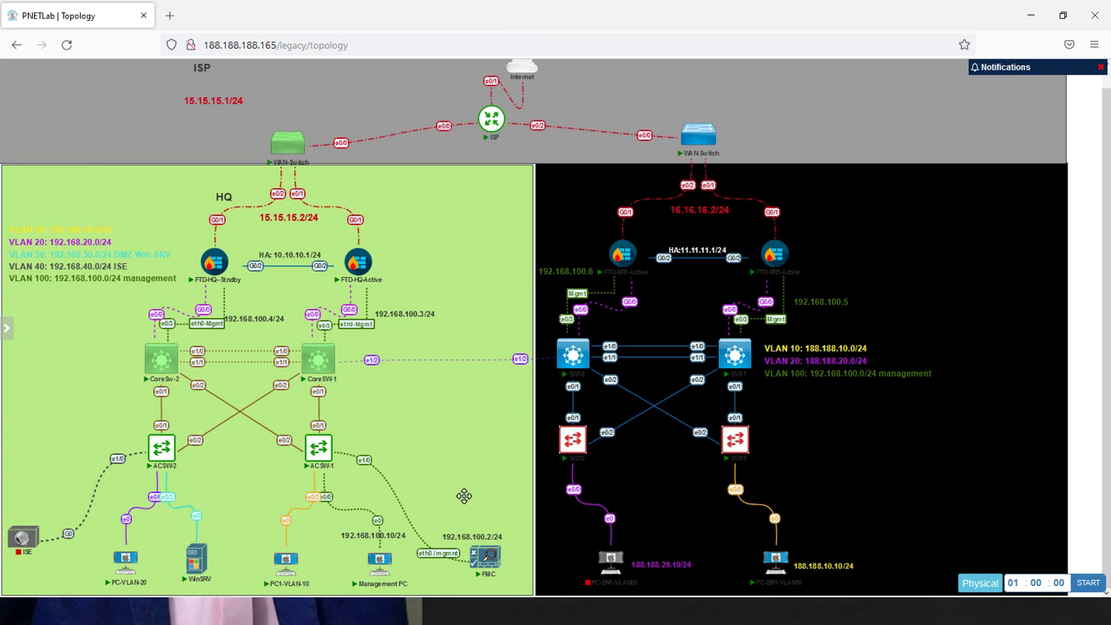
{"action": "mouse_move", "coordinate": [484, 556]}
{"action": "mouse_move", "coordinate": [389, 564]}
{"action": "key", "text": "alt+Tab"}
{"action": "key", "text": "alt+Tab"}
{"action": "key", "text": "alt+Tab"}
{"action": "key", "text": "alt+Tab"}
{"action": "key", "text": "alt+Tab"}
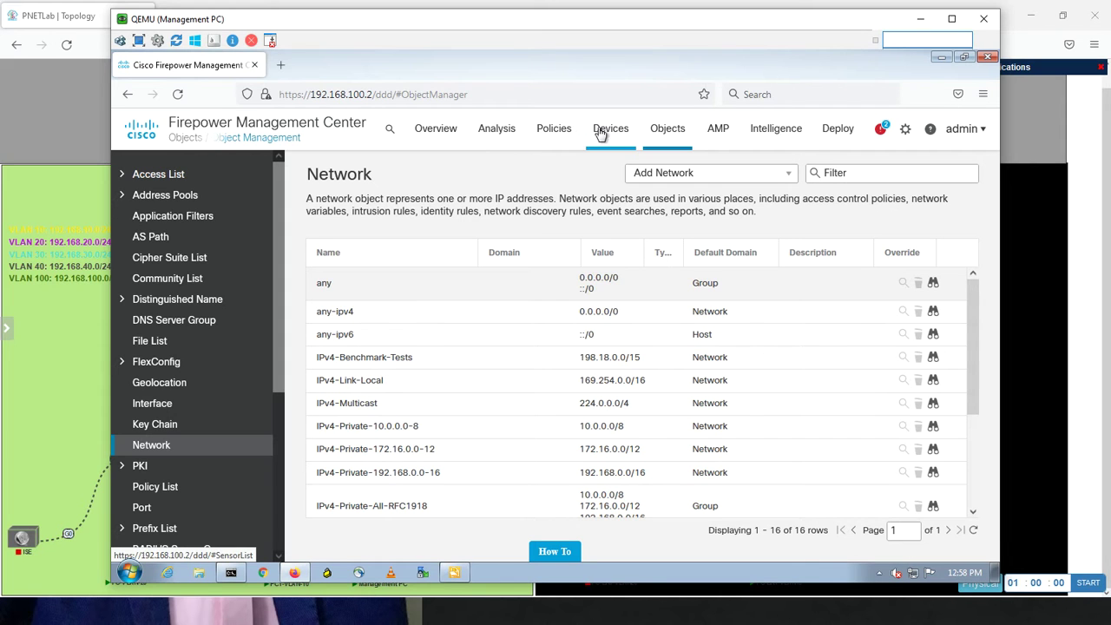
Open the Add Device form from Devices > Device Management
{"action": "left_click", "coordinate": [601, 132]}
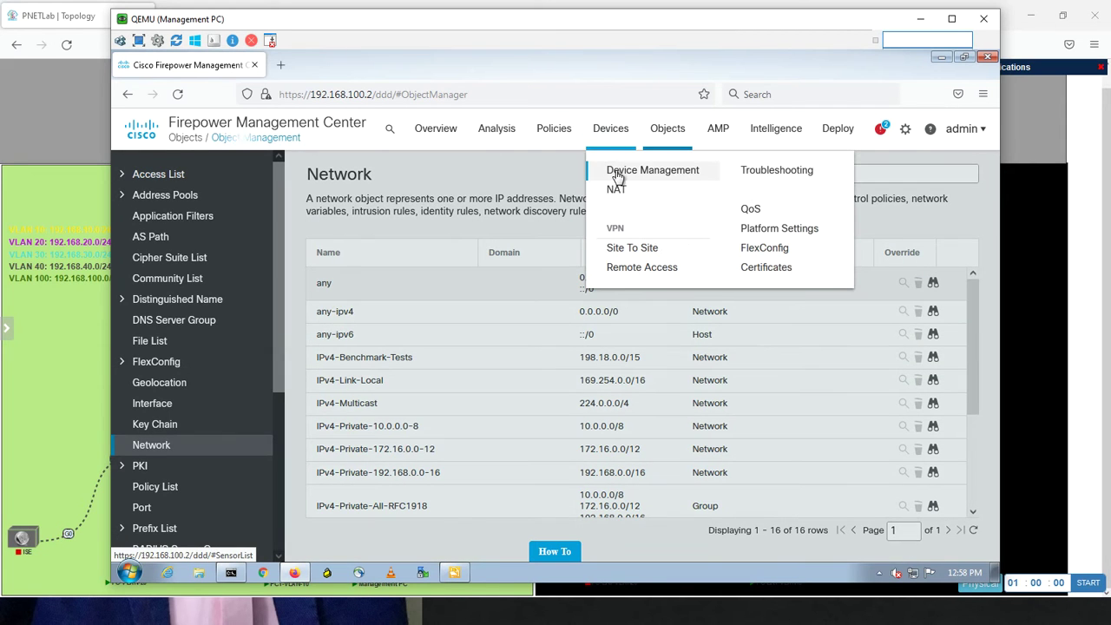
{"action": "left_click", "coordinate": [618, 173]}
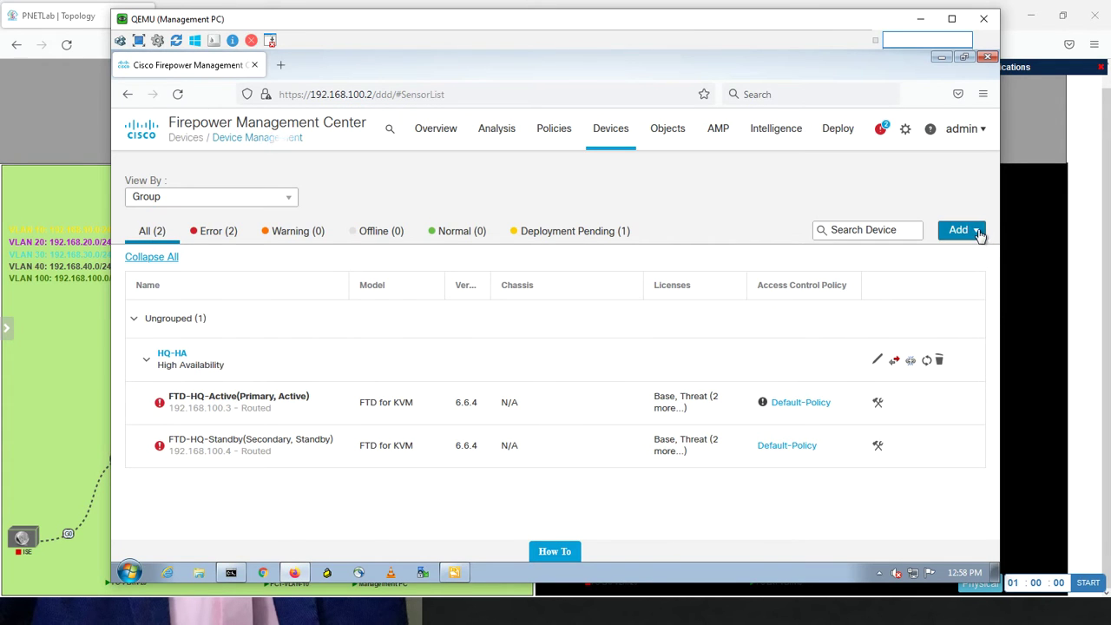
{"action": "left_click", "coordinate": [978, 236]}
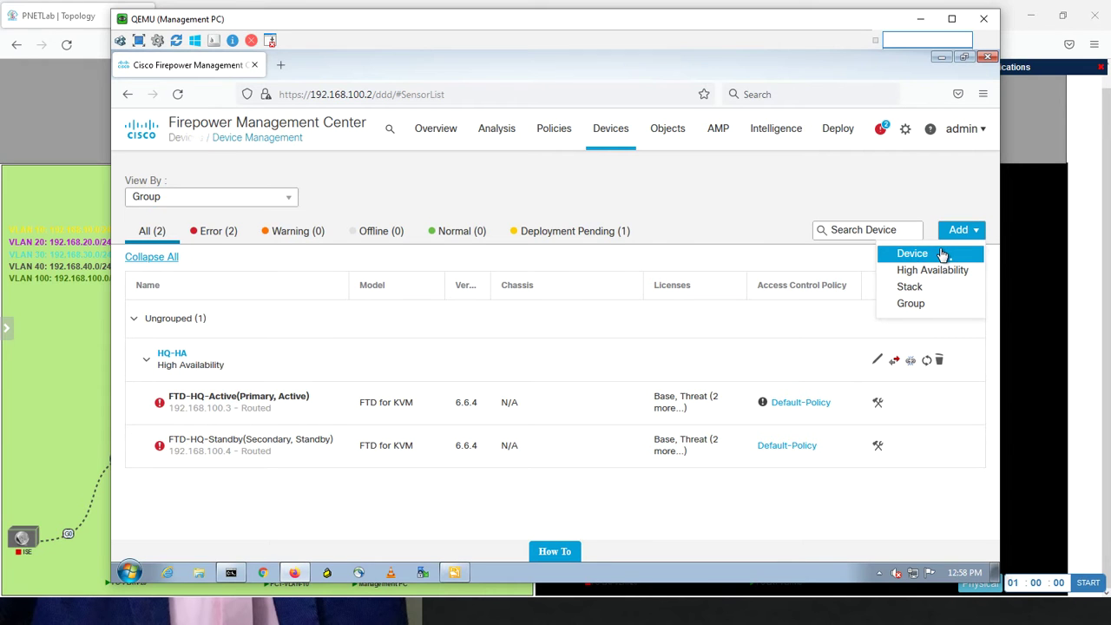
{"action": "left_click", "coordinate": [944, 253]}
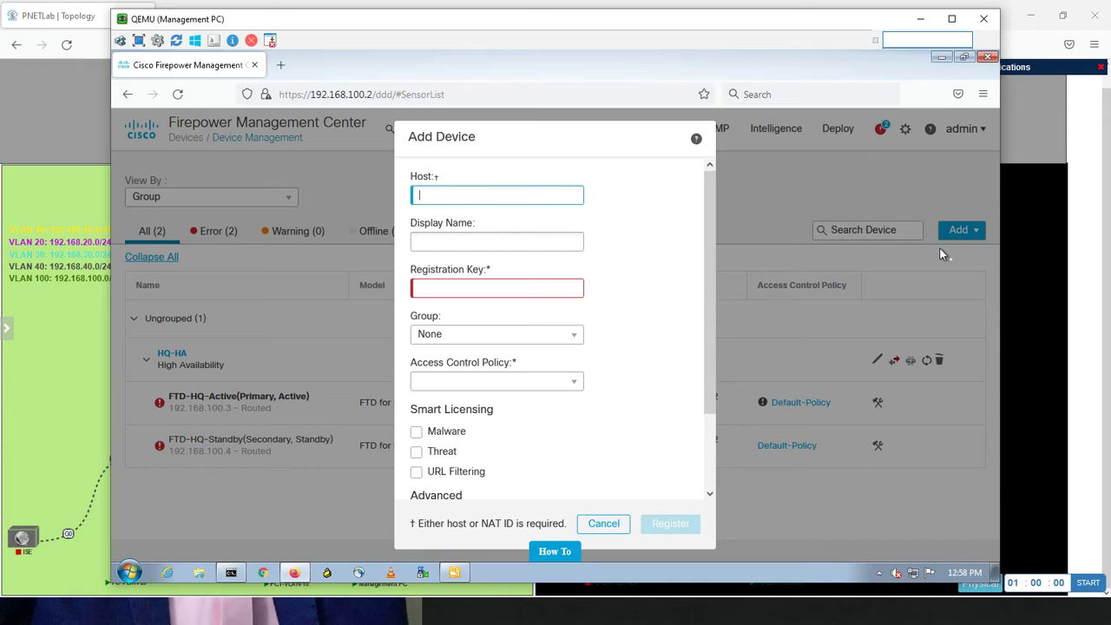
Enter host 192.168.100.5, display name FTD-BR1-Active, and the registration key
{"action": "type", "text": "192.168"}
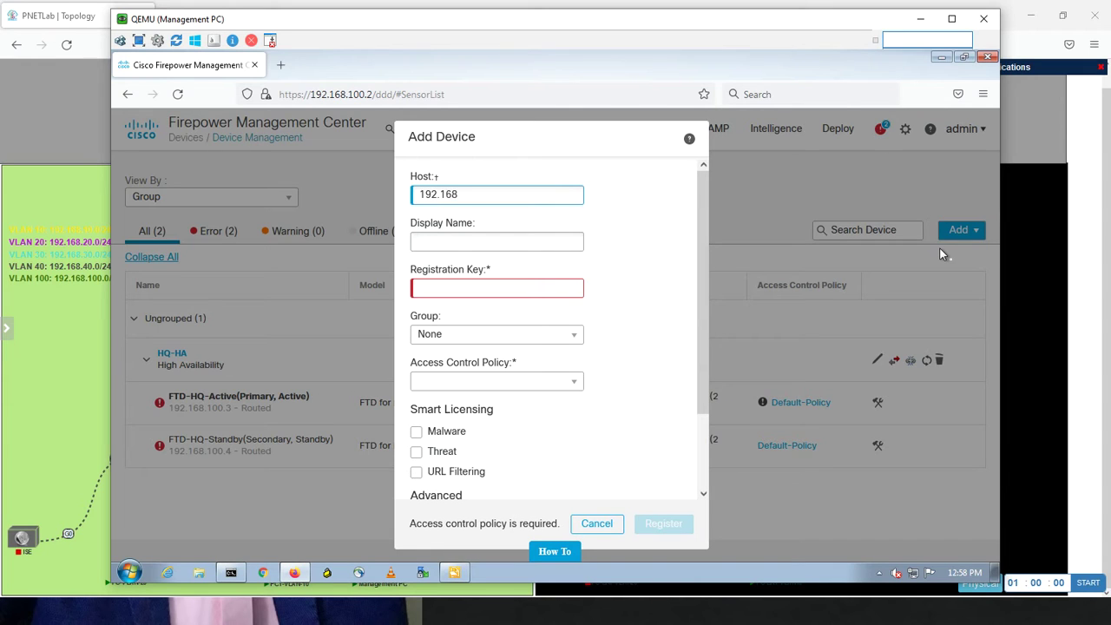
{"action": "type", "text": ".100.5"}
{"action": "left_click", "coordinate": [555, 240]}
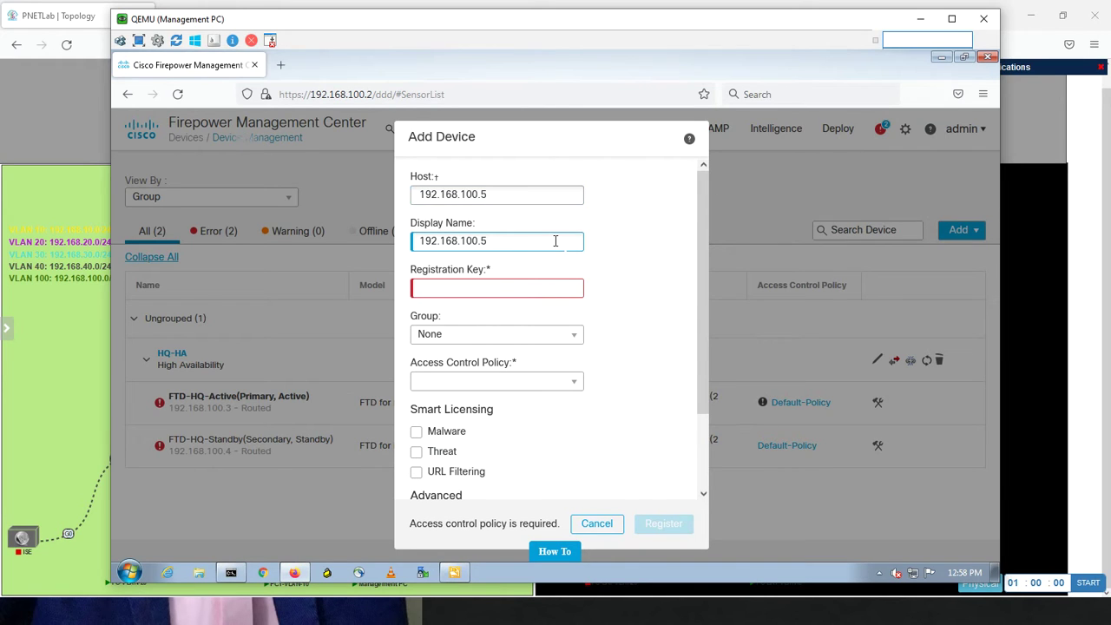
{"action": "left_click_drag", "start_coordinate": [555, 240], "coordinate": [319, 215]}
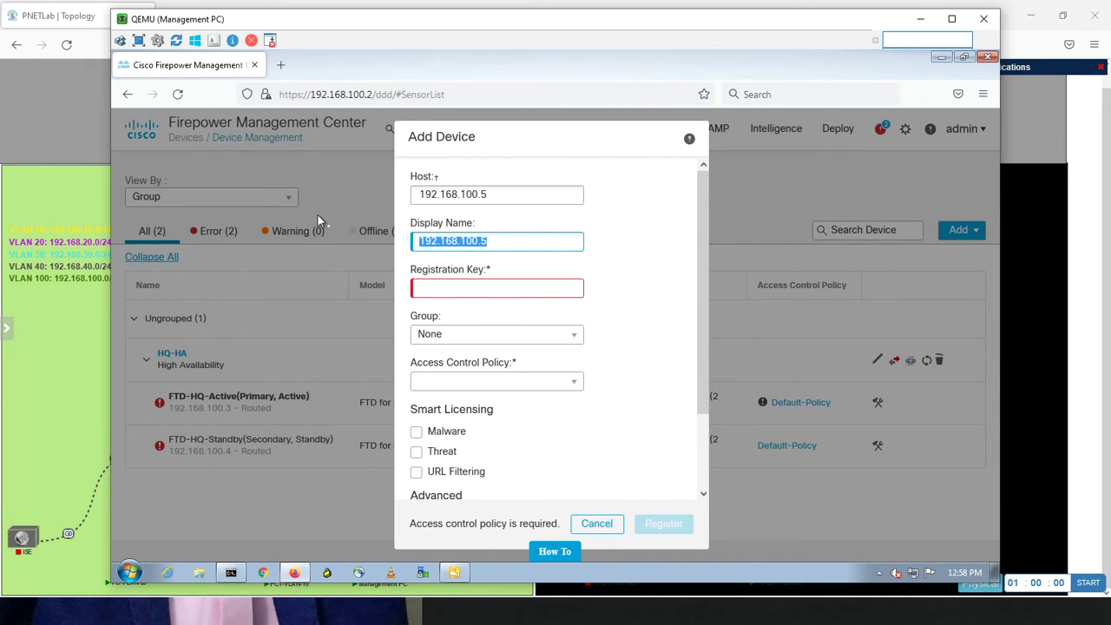
{"action": "type", "text": "FTD-"}
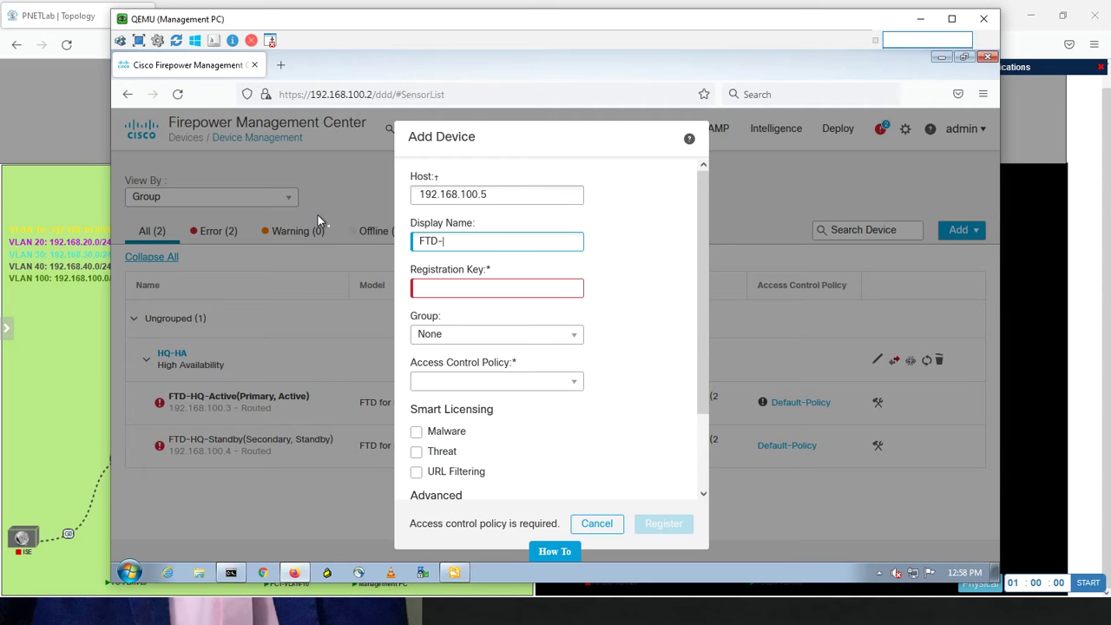
{"action": "type", "text": "BR1-Active"}
{"action": "left_click", "coordinate": [439, 290]}
{"action": "type", "text": "cisco123"}
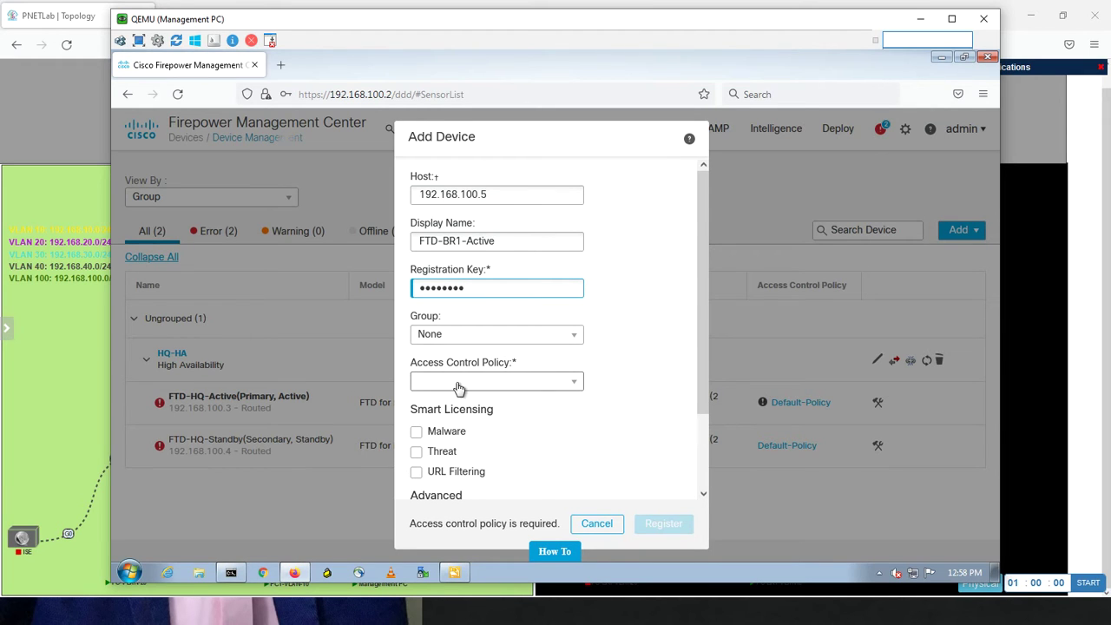
Assign Default-Policy, enable Malware, Threat and URL Filtering licences, and register the device
{"action": "left_click", "coordinate": [499, 390]}
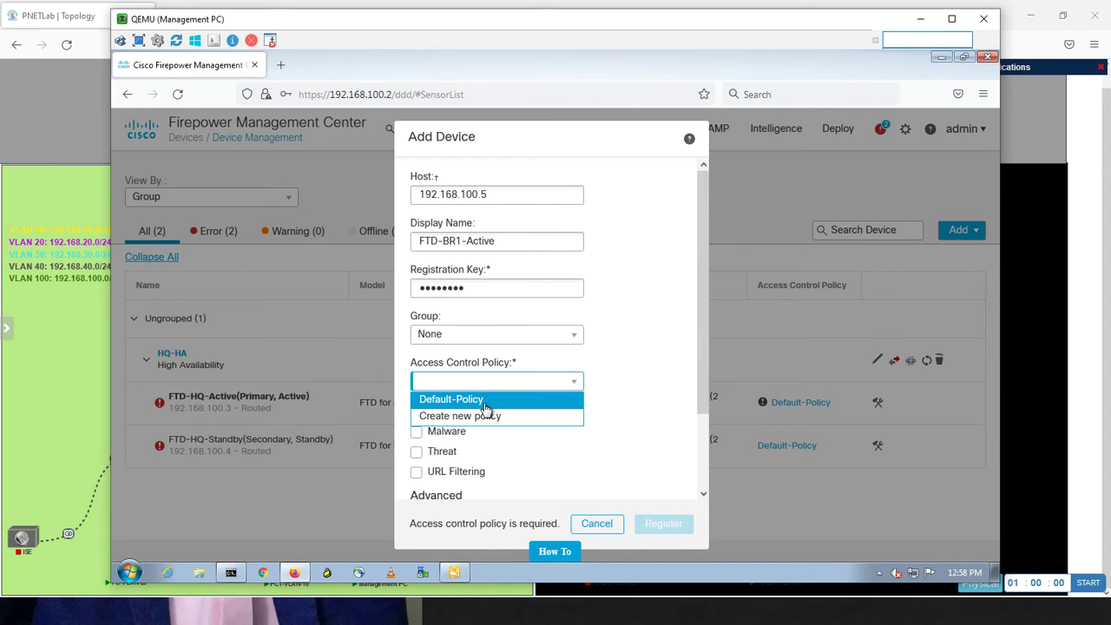
{"action": "left_click", "coordinate": [487, 400]}
{"action": "left_click", "coordinate": [415, 431]}
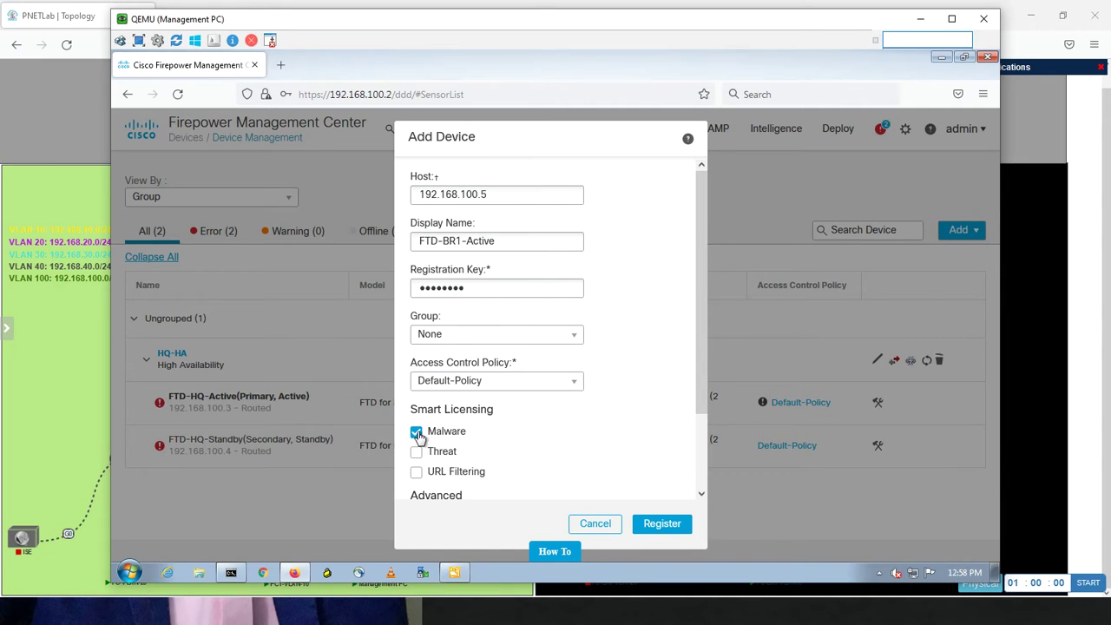
{"action": "left_click", "coordinate": [417, 452]}
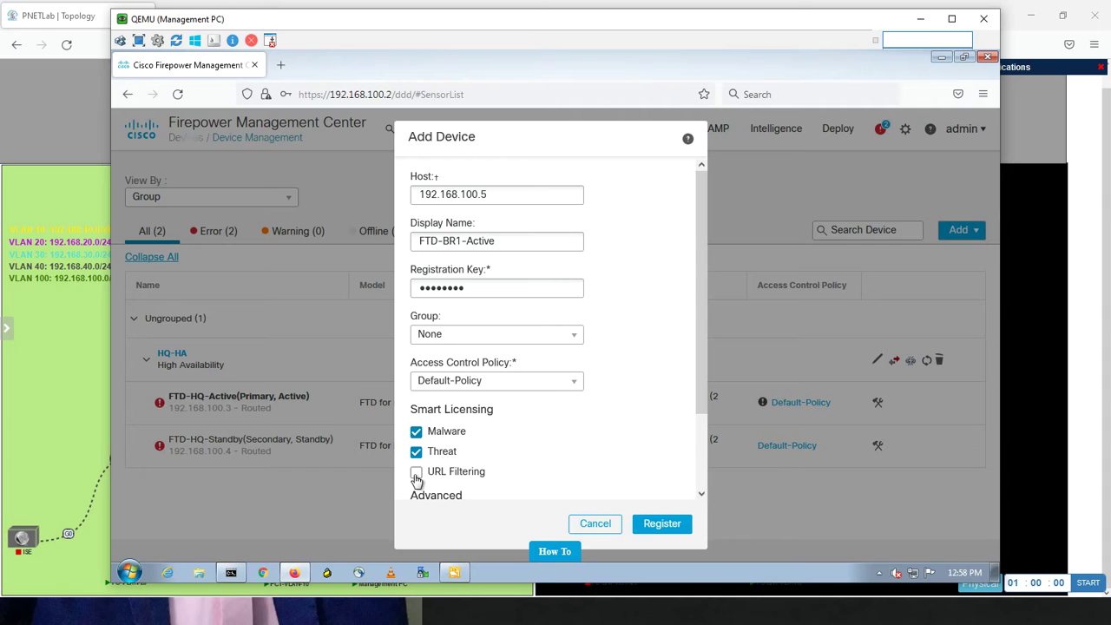
{"action": "left_click", "coordinate": [417, 473]}
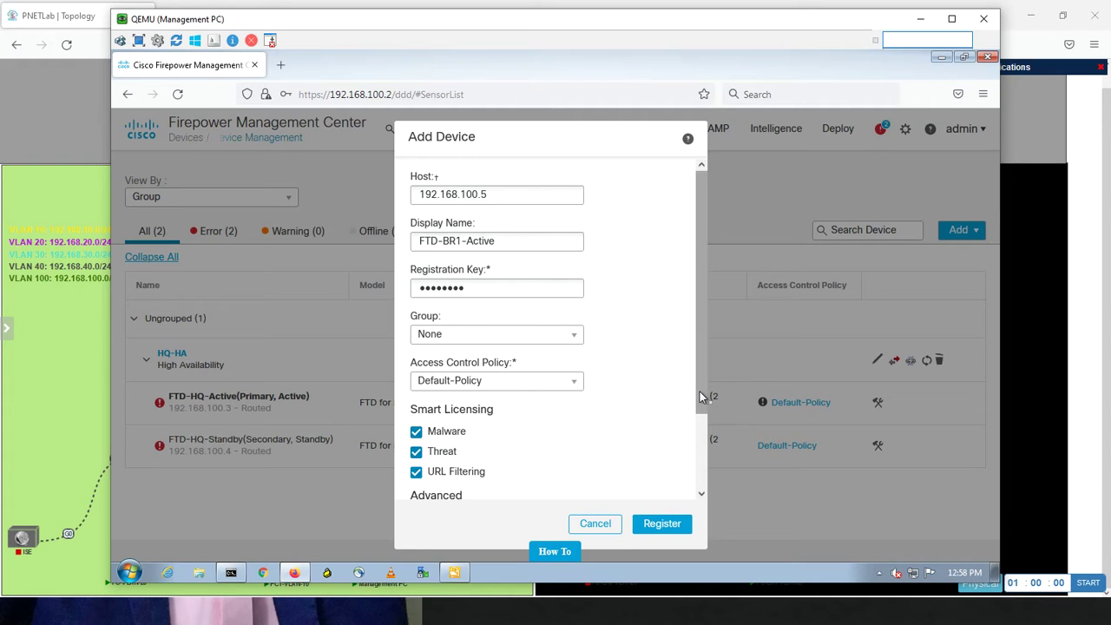
{"action": "left_click_drag", "start_coordinate": [702, 399], "coordinate": [692, 506]}
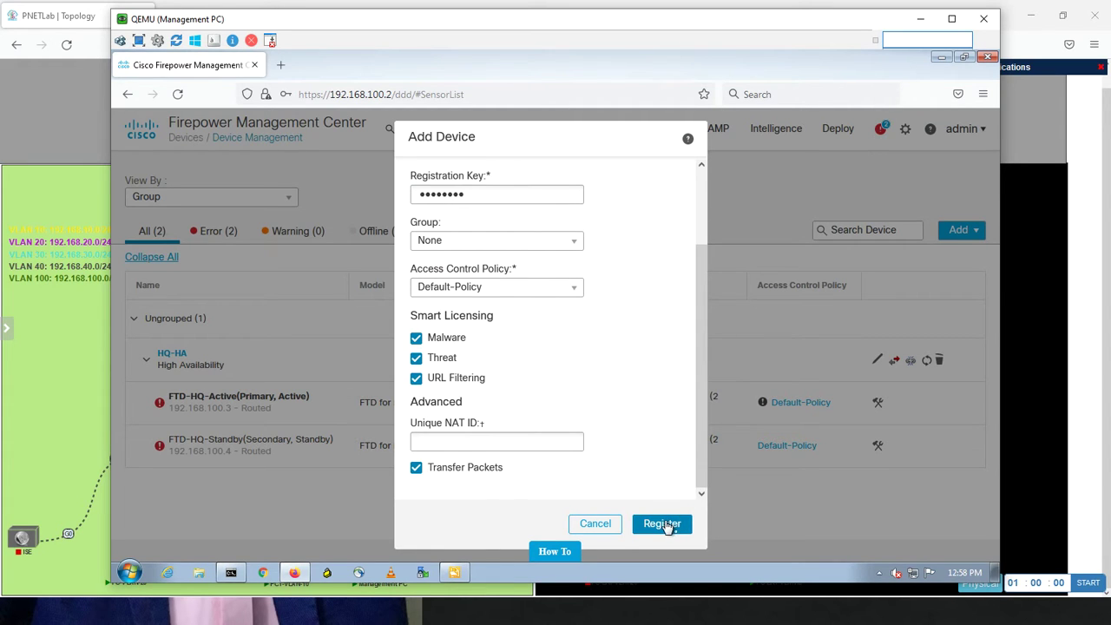
{"action": "left_click", "coordinate": [662, 524]}
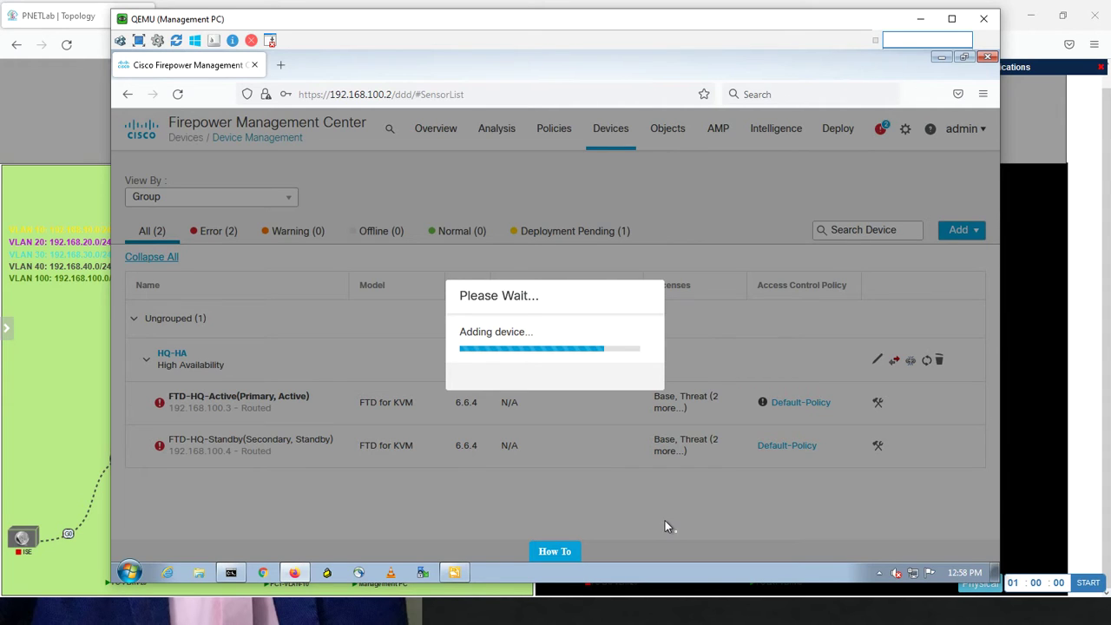
Minimize the Management PC window while FTD-BR1-Active is being added
{"action": "left_click", "coordinate": [920, 18]}
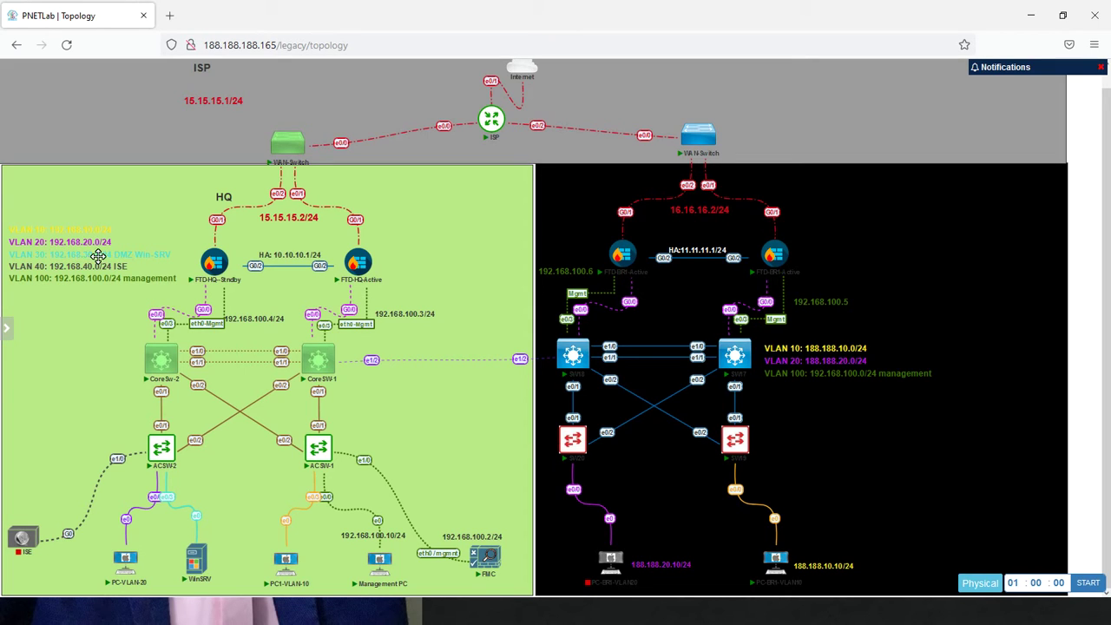
Bring the Management PC window back to see FTD-BR1-Active listed with Normal health
{"action": "key", "text": "alt+Tab"}
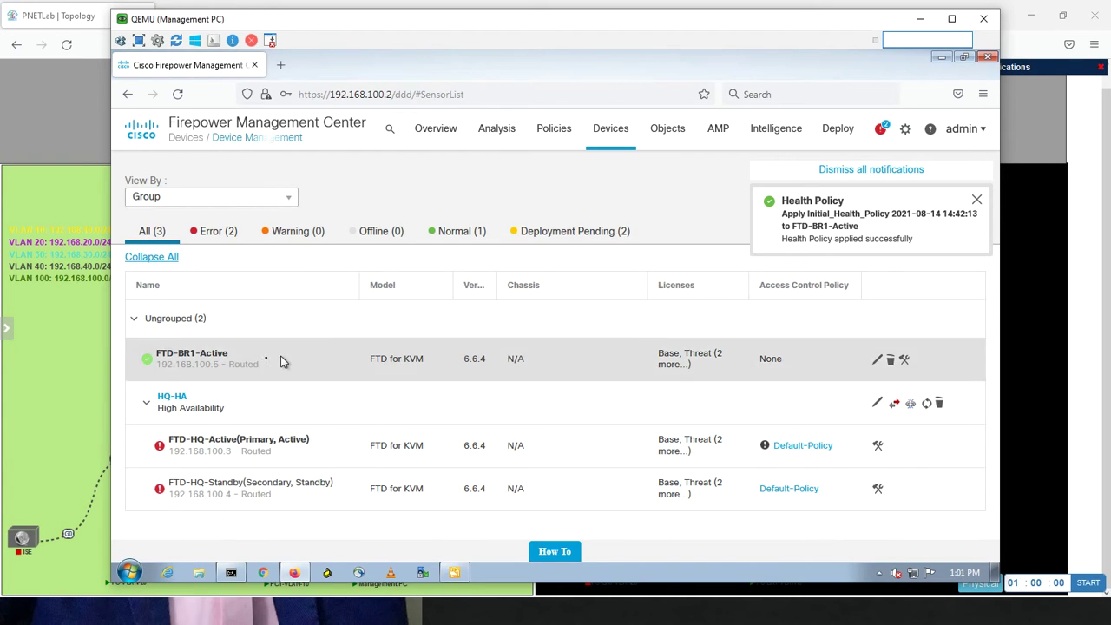
Review the FTD-BR1-Active and HQ-HA device statuses, then bring up the Objects menu
{"action": "mouse_move", "coordinate": [182, 466]}
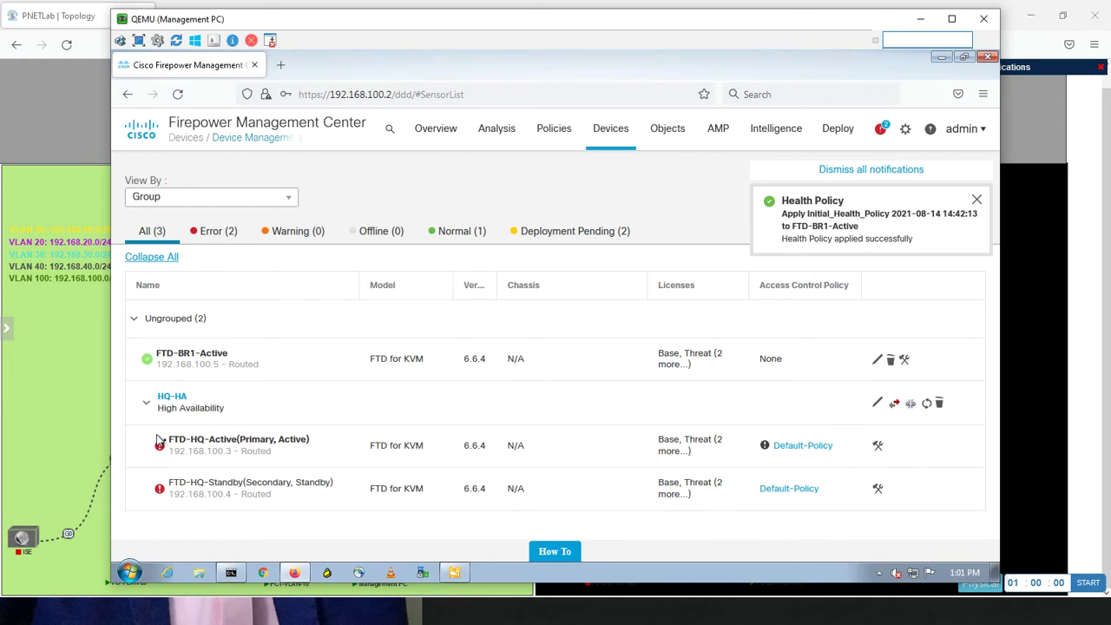
{"action": "mouse_move", "coordinate": [213, 358]}
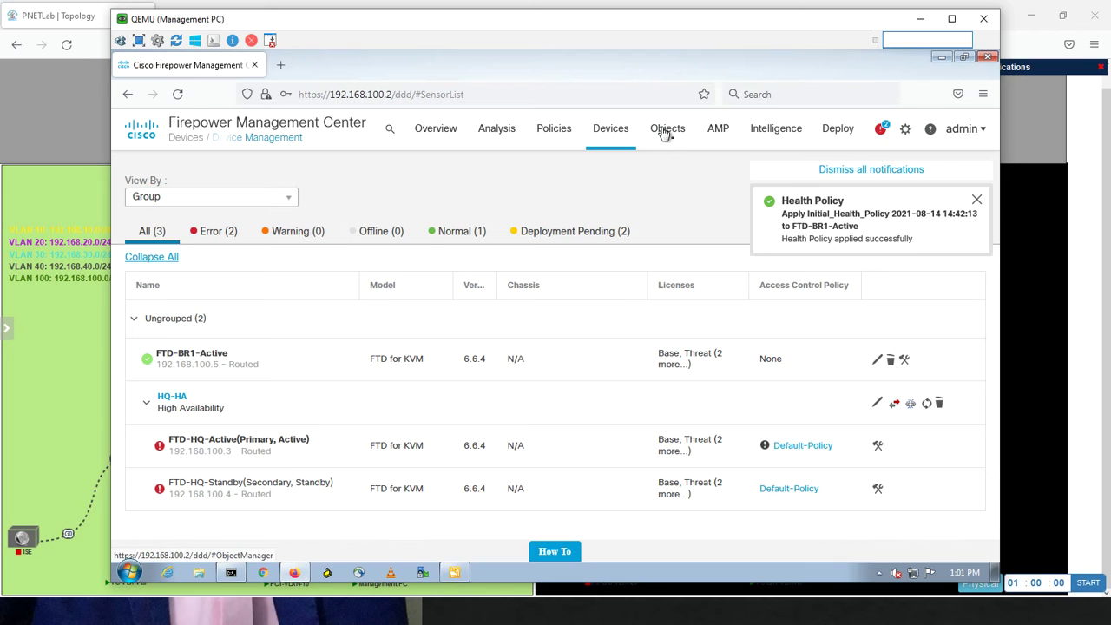
{"action": "mouse_move", "coordinate": [665, 132]}
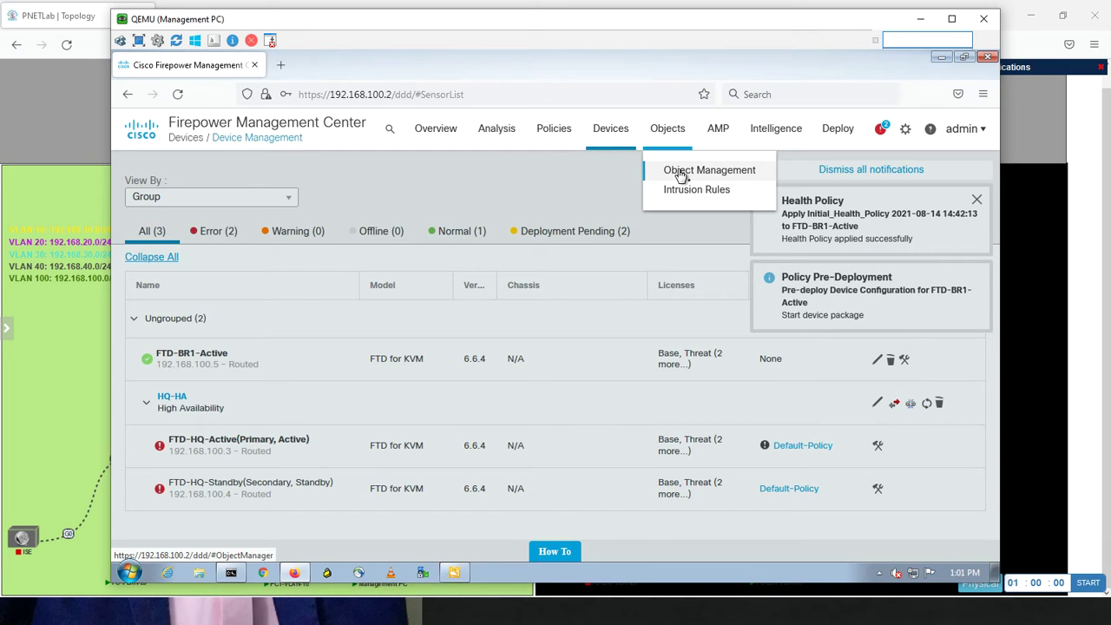
Go to Objects > Object Management to show the Network objects list
{"action": "left_click", "coordinate": [682, 173]}
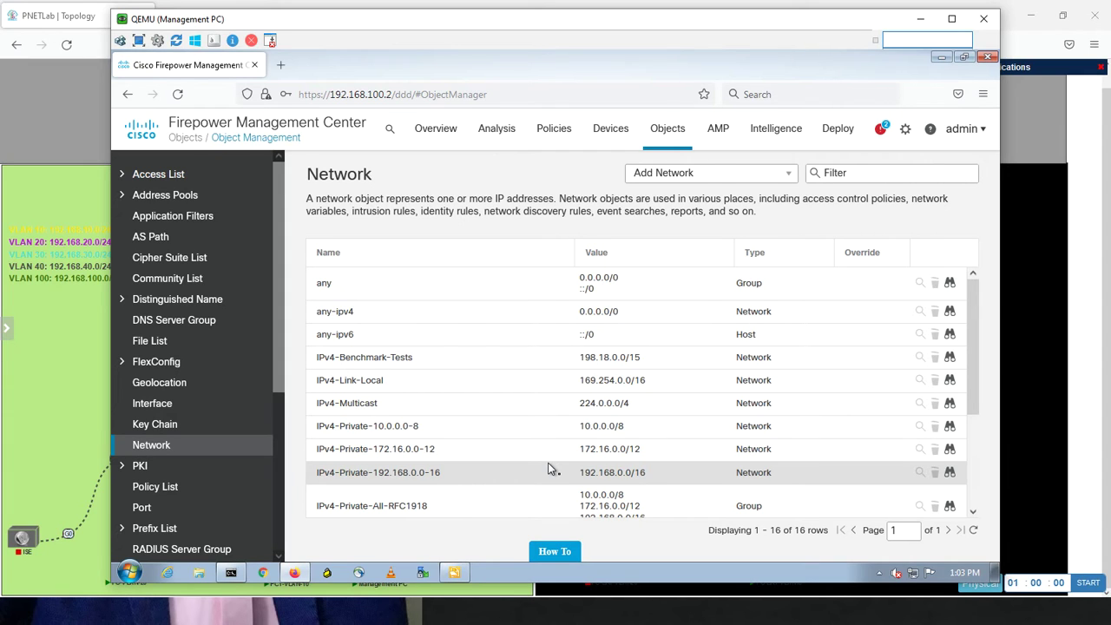
Bring the PNETLab lab topology page in front of the Management PC window
{"action": "left_click", "coordinate": [73, 371]}
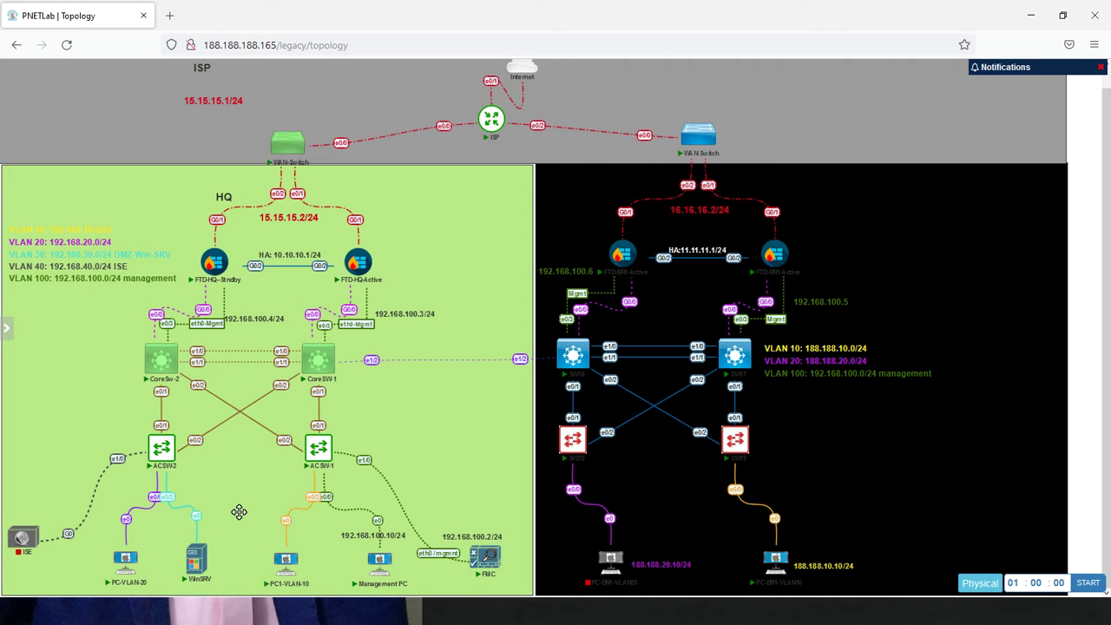
Look over the PC1-VLAN-10 and PC-VLAN-20 nodes, then return to the Management PC window
{"action": "mouse_move", "coordinate": [287, 560]}
{"action": "mouse_move", "coordinate": [131, 579]}
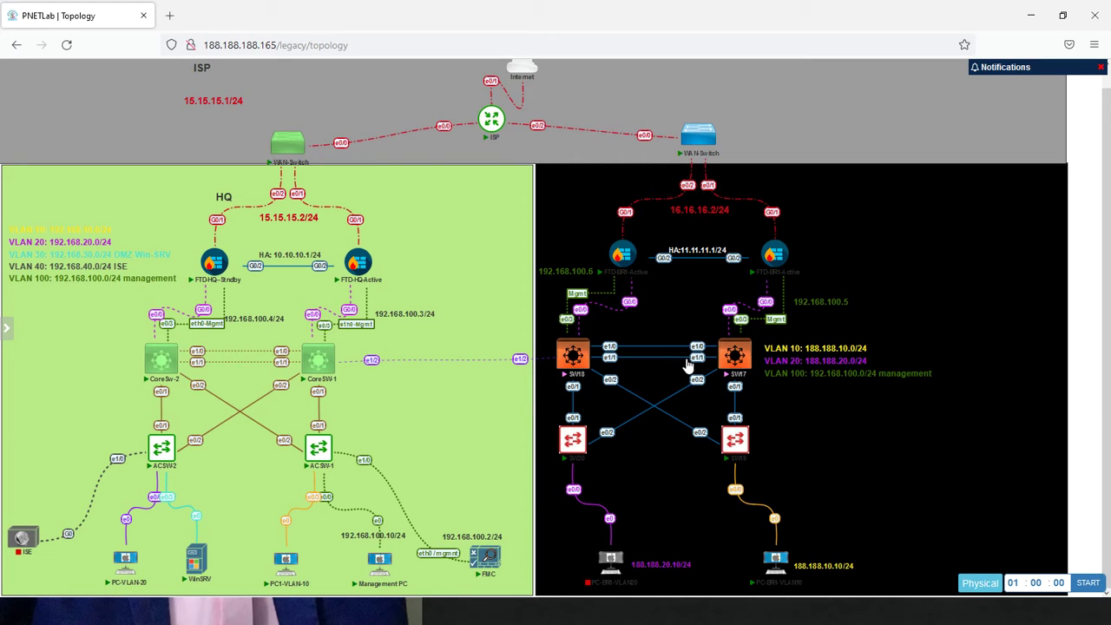
{"action": "key", "text": "alt+Tab"}
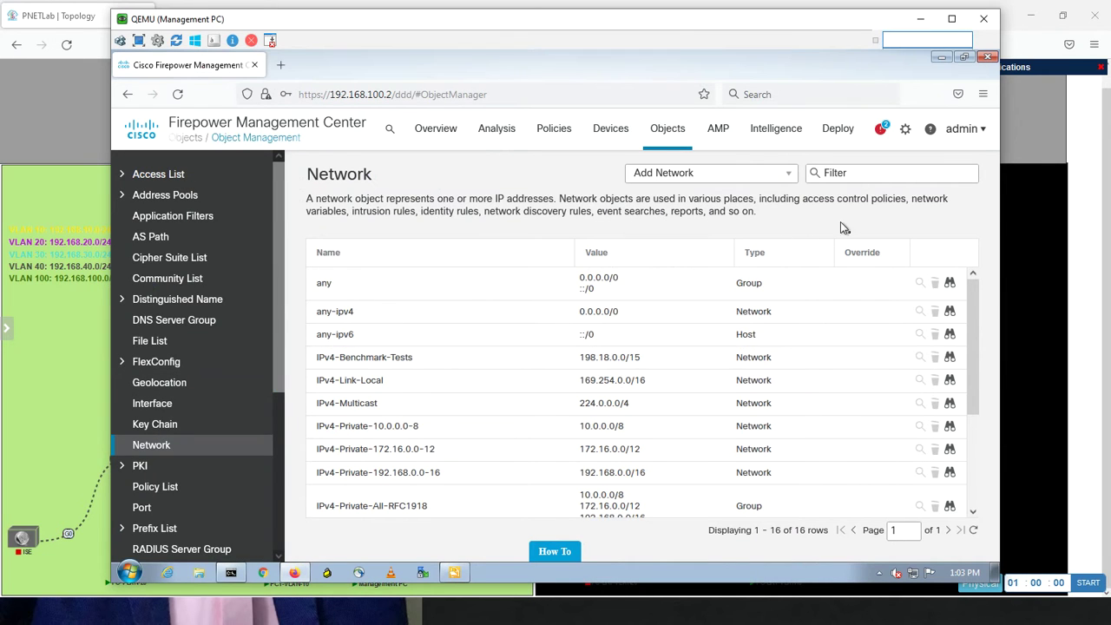
Create a single network object named VLAN-10 via Add Network, then return to the PNETLab topology
{"action": "left_click", "coordinate": [790, 177]}
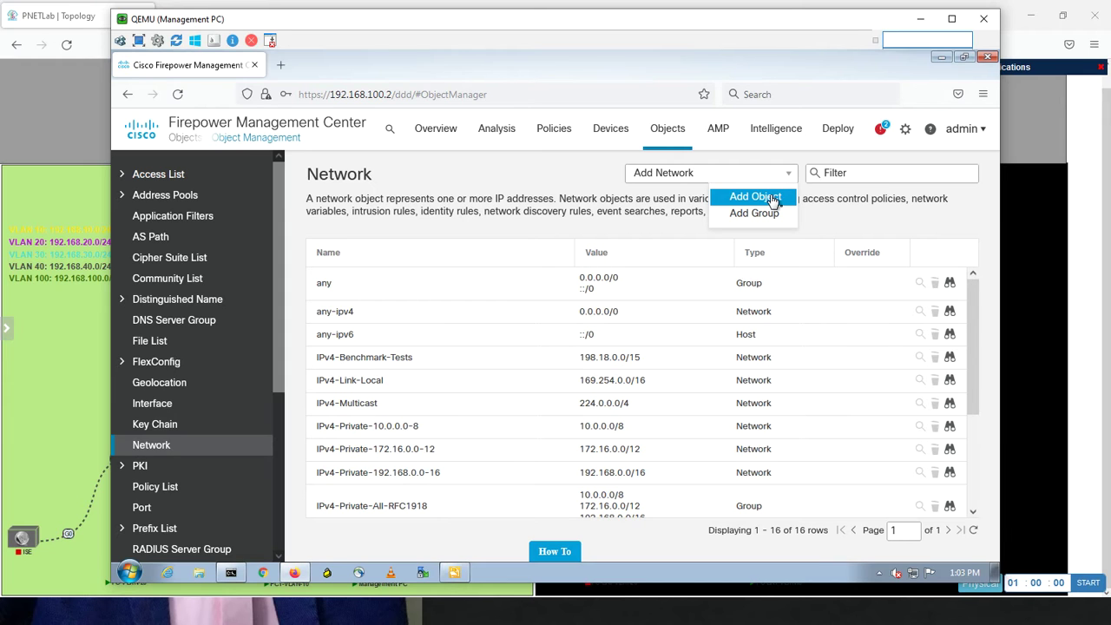
{"action": "left_click", "coordinate": [737, 200]}
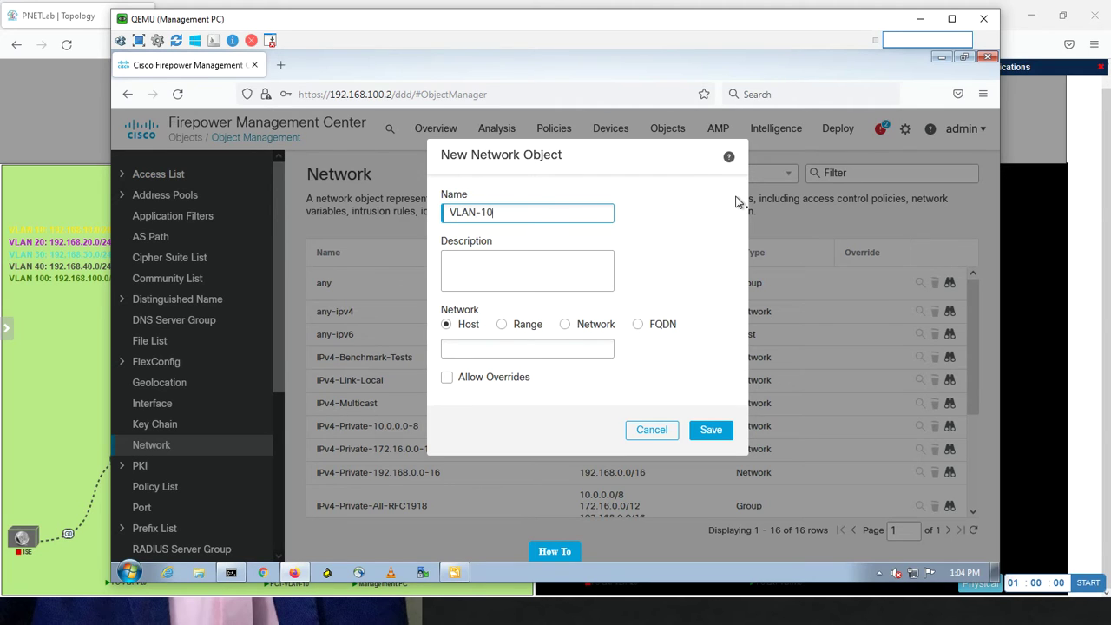
{"action": "type", "text": "-Object"}
{"action": "left_click", "coordinate": [74, 375]}
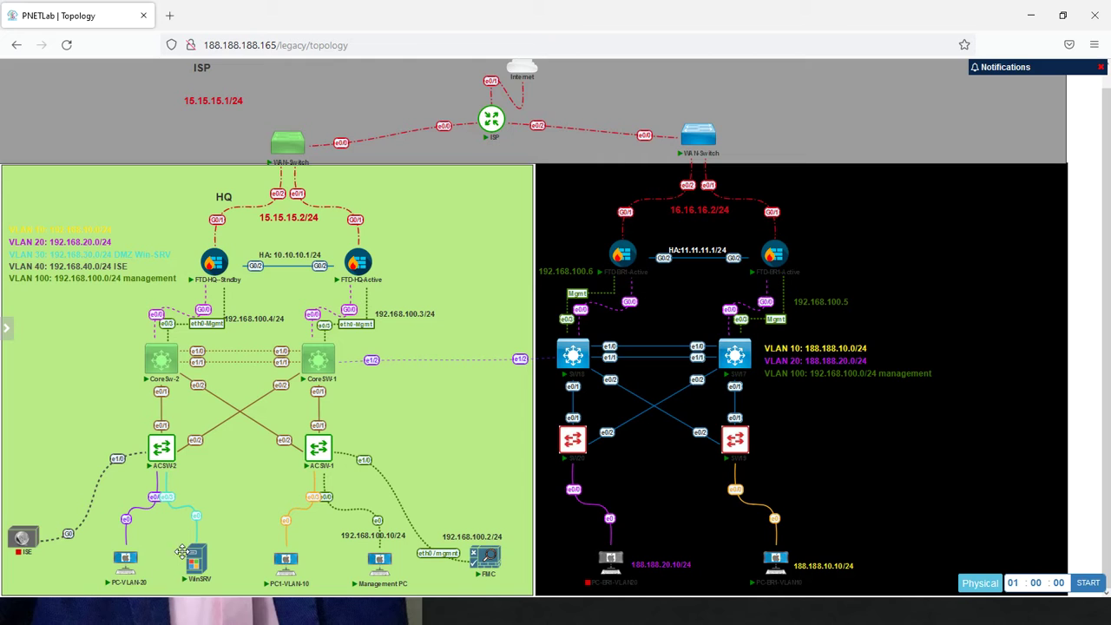
Make VLAN-10-Object network 192.168.10.0/24, allow overrides, begin adding an override, then view the topology
{"action": "mouse_move", "coordinate": [8, 323]}
{"action": "mouse_move", "coordinate": [206, 575]}
{"action": "mouse_move", "coordinate": [288, 586]}
{"action": "mouse_move", "coordinate": [141, 569]}
{"action": "key", "text": "alt+Tab"}
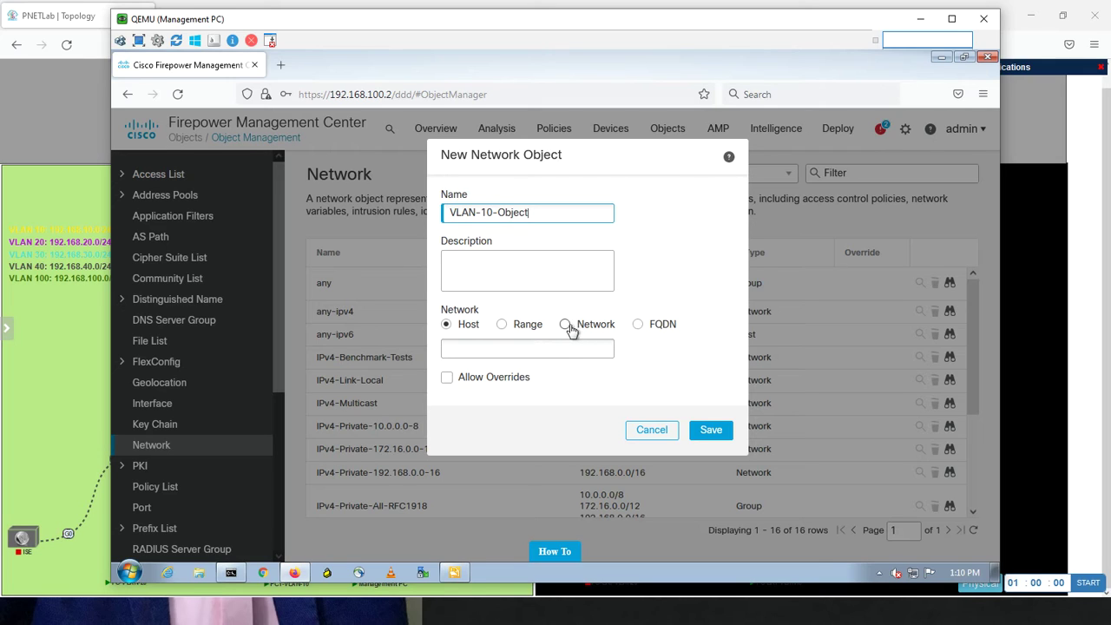
{"action": "left_click", "coordinate": [570, 329]}
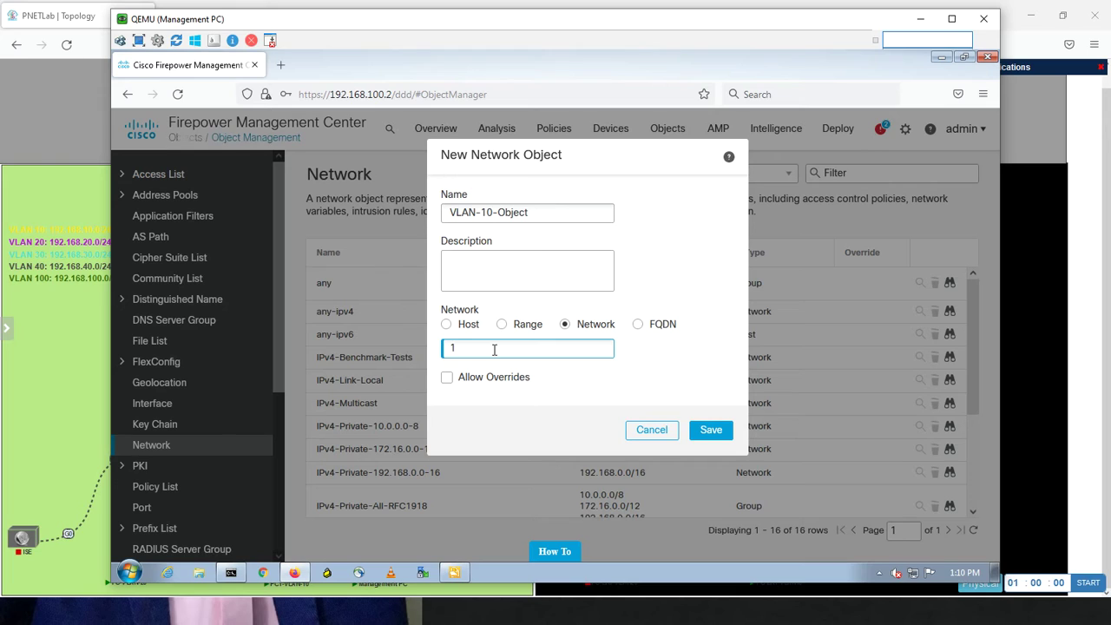
{"action": "type", "text": "192.168.10.0/24"}
{"action": "left_click", "coordinate": [447, 380]}
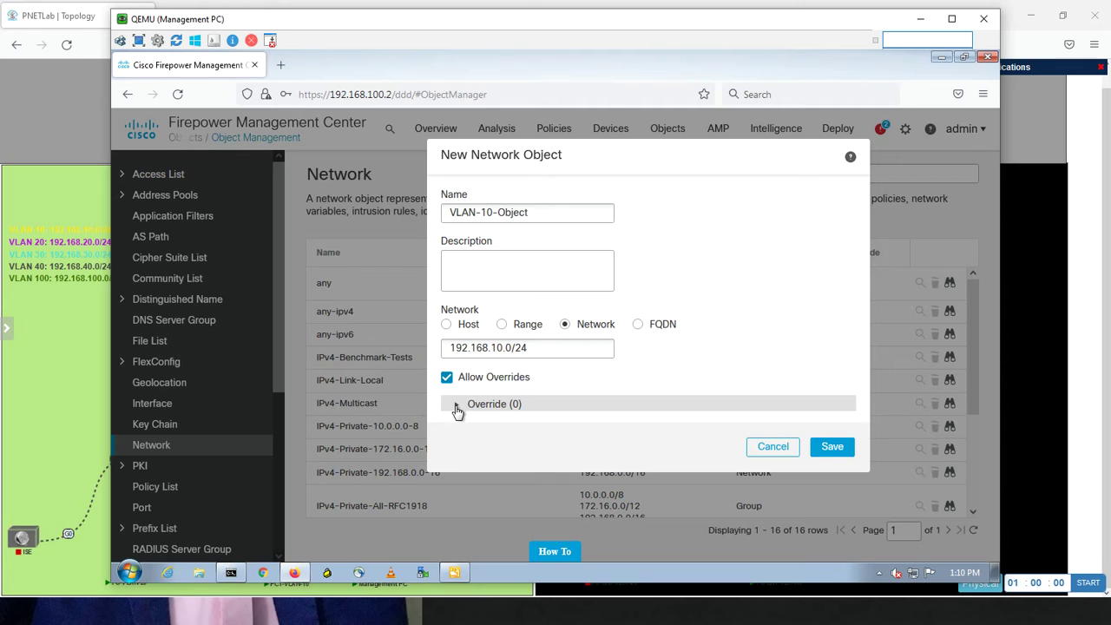
{"action": "left_click", "coordinate": [458, 408]}
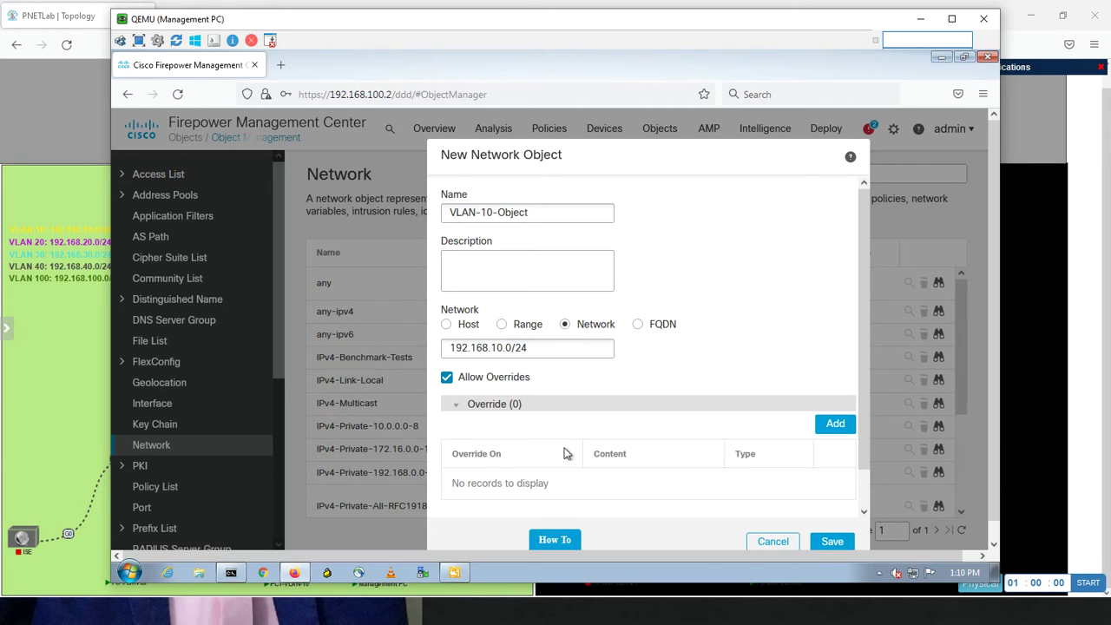
{"action": "left_click", "coordinate": [827, 428]}
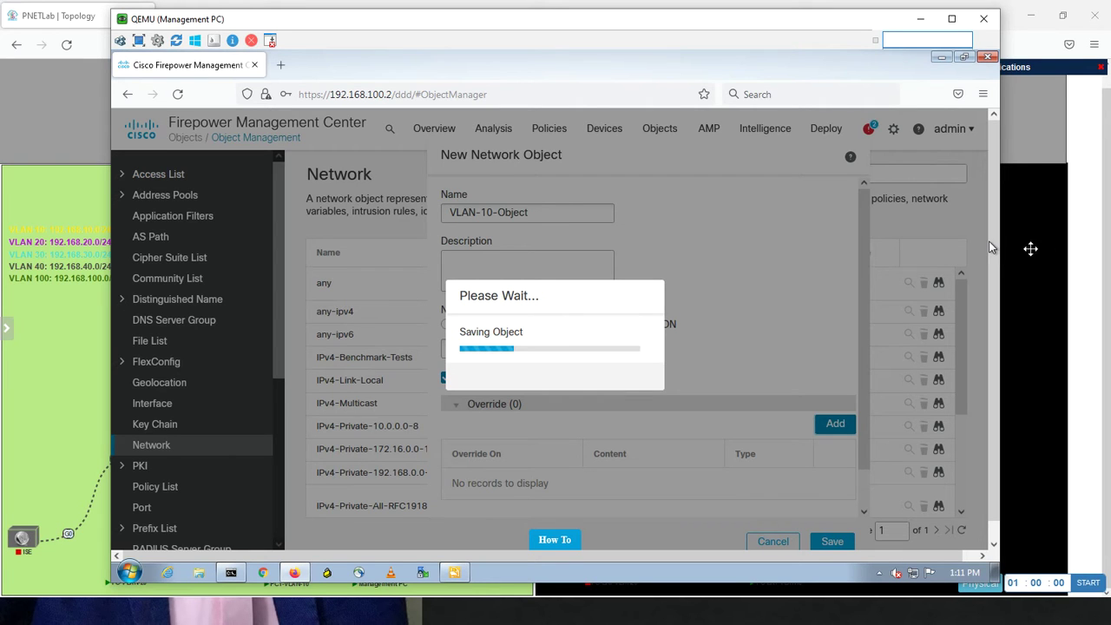
{"action": "left_click", "coordinate": [1039, 261]}
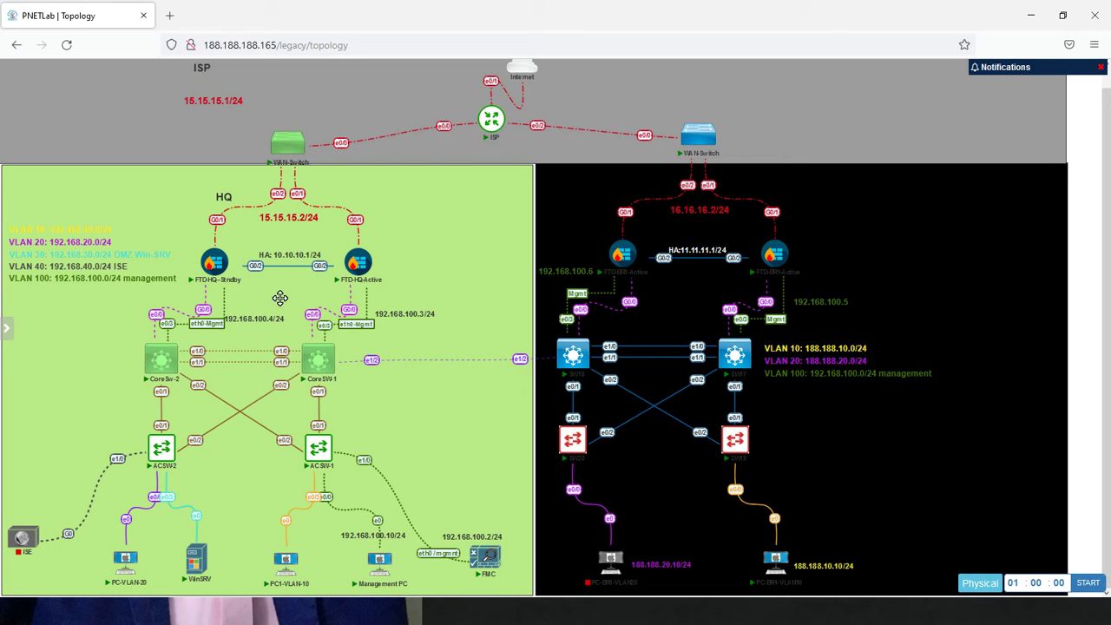
Return from the PNETLab topology to the Management PC's Add Object Override dialog
{"action": "mouse_move", "coordinate": [356, 274]}
{"action": "mouse_move", "coordinate": [566, 342]}
{"action": "mouse_move", "coordinate": [779, 264]}
{"action": "key", "text": "alt+Tab"}
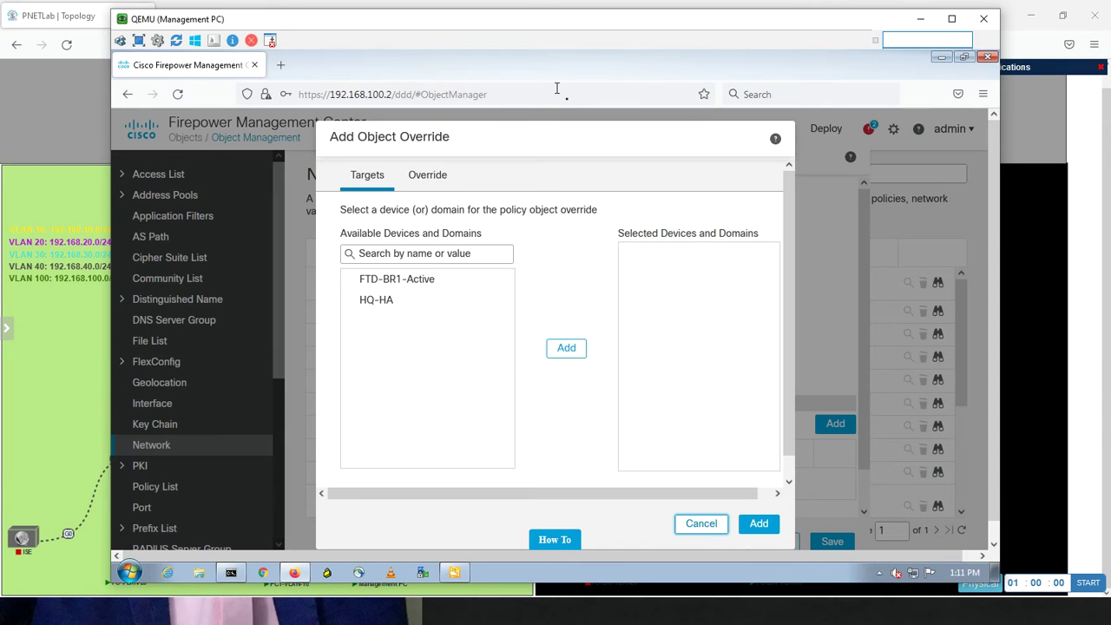
Add an FTD-BR1-Active override to VLAN-10-Object with network 192.168.10.0/24
{"action": "left_click", "coordinate": [467, 279]}
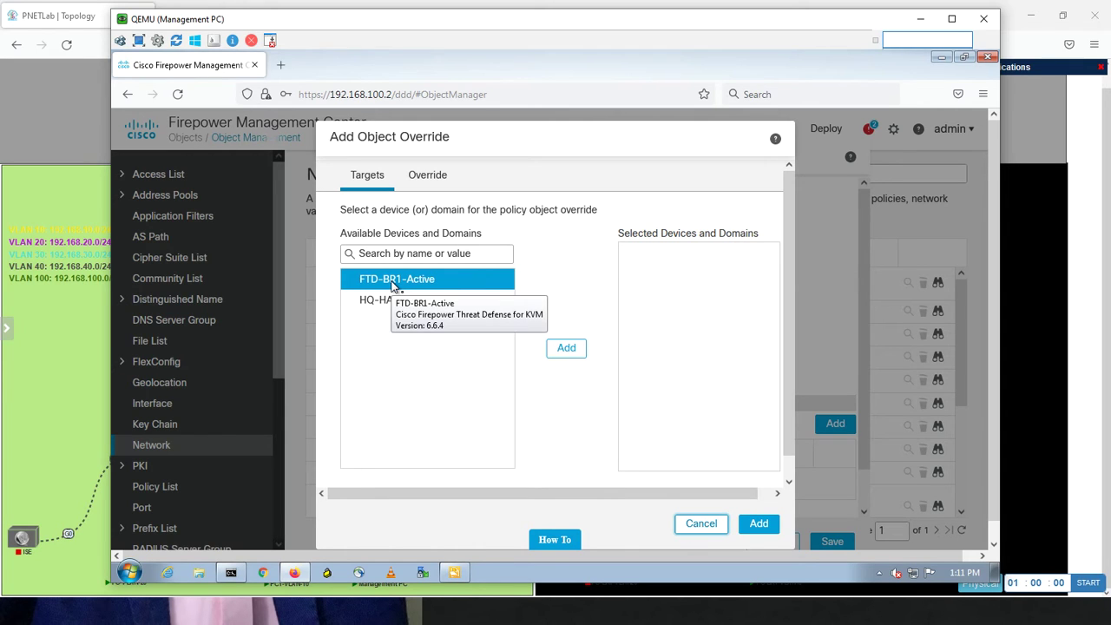
{"action": "left_click", "coordinate": [550, 347]}
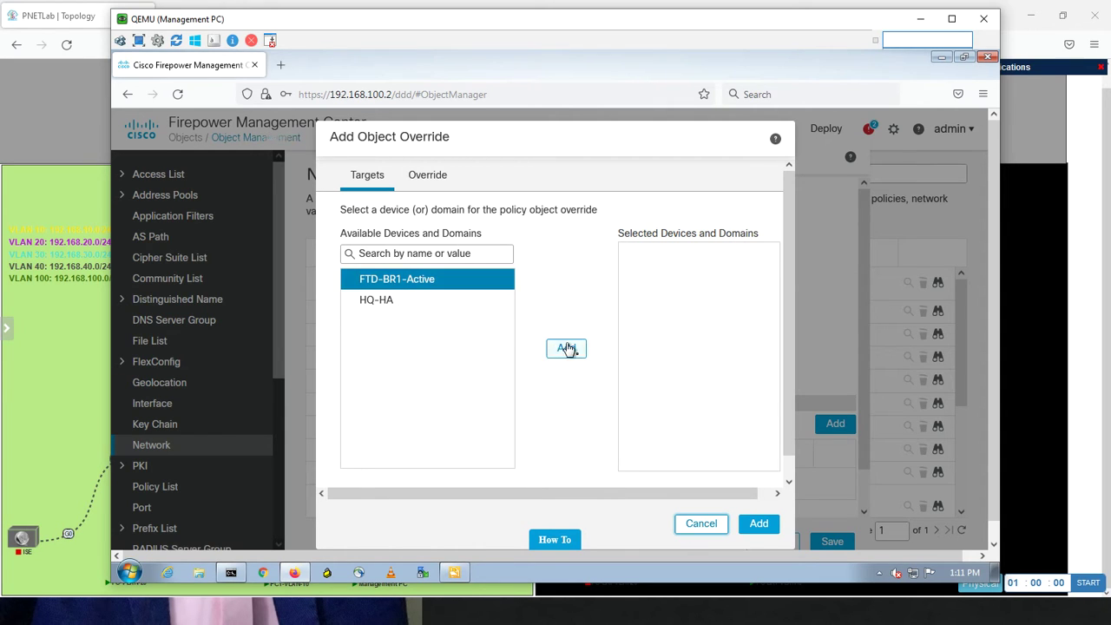
{"action": "left_click", "coordinate": [388, 304]}
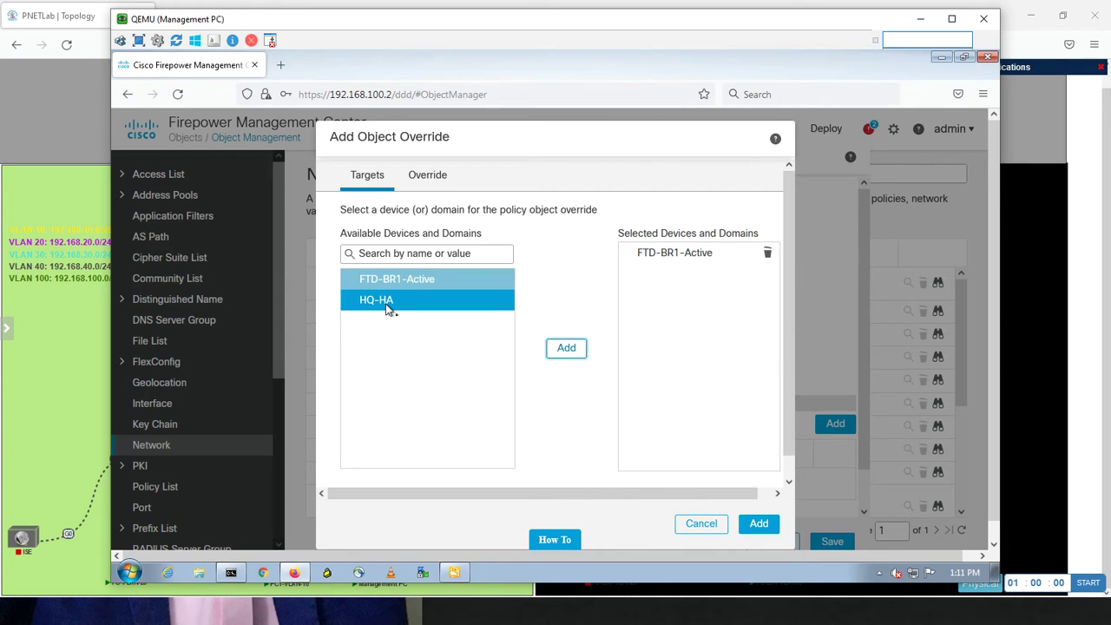
{"action": "left_click", "coordinate": [757, 525]}
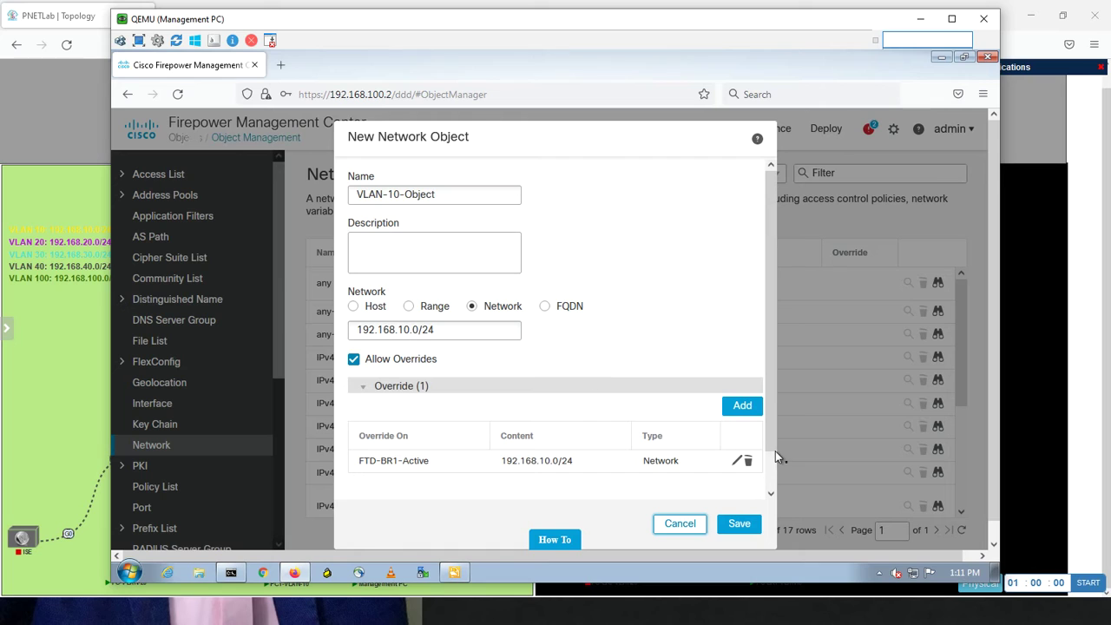
Edit the FTD-BR1-Active override so its network reads 188.188.10.0/24
{"action": "left_click_drag", "start_coordinate": [770, 456], "coordinate": [769, 493]}
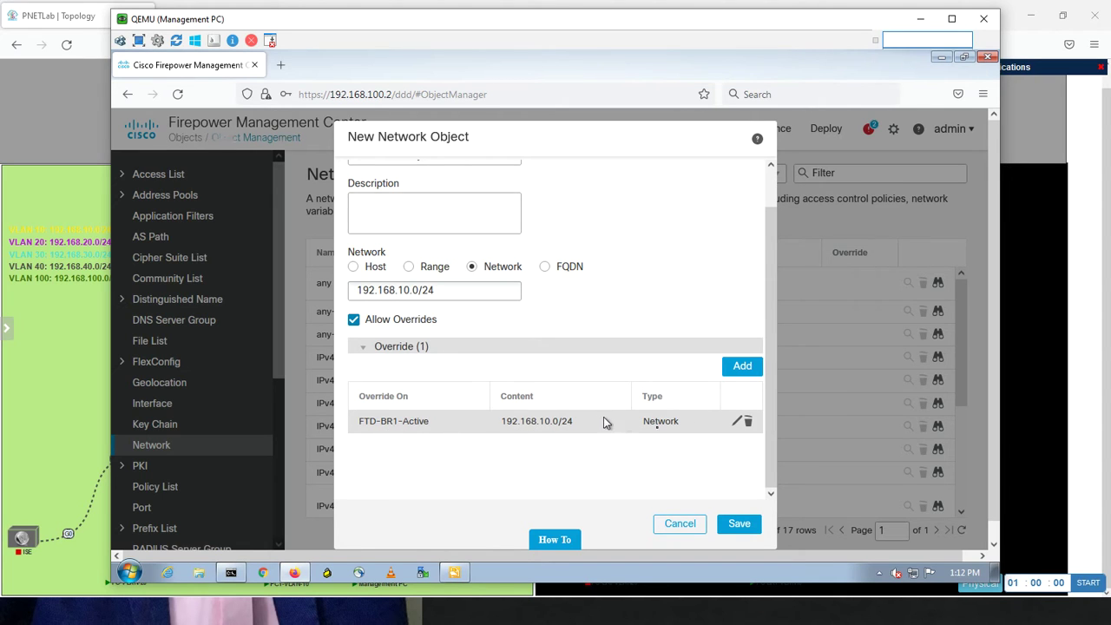
{"action": "left_click", "coordinate": [737, 423]}
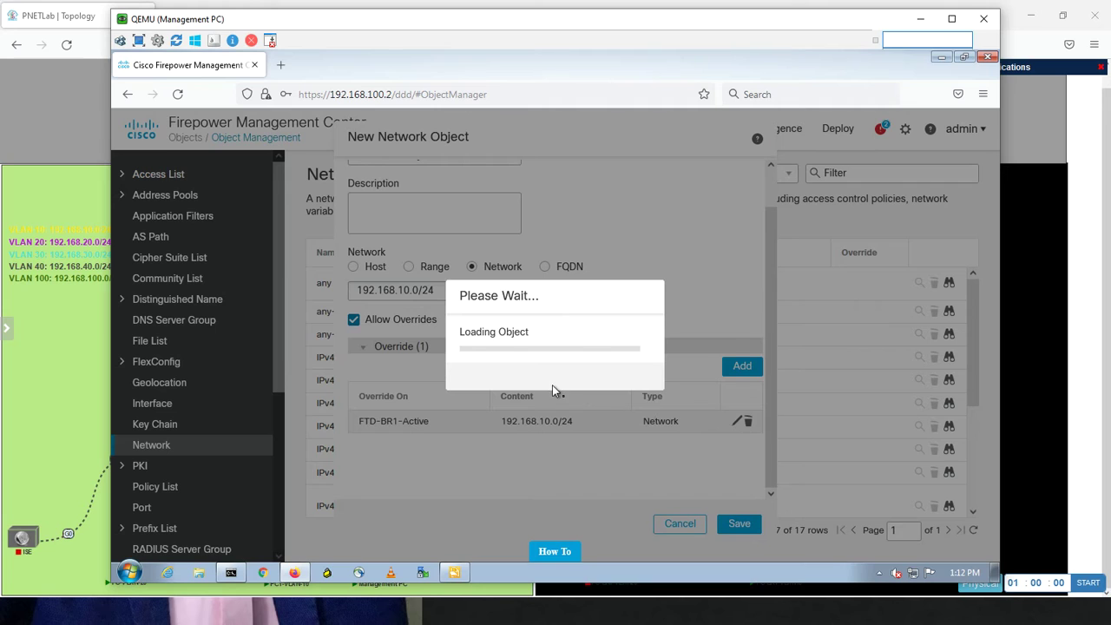
{"action": "left_click", "coordinate": [510, 388]}
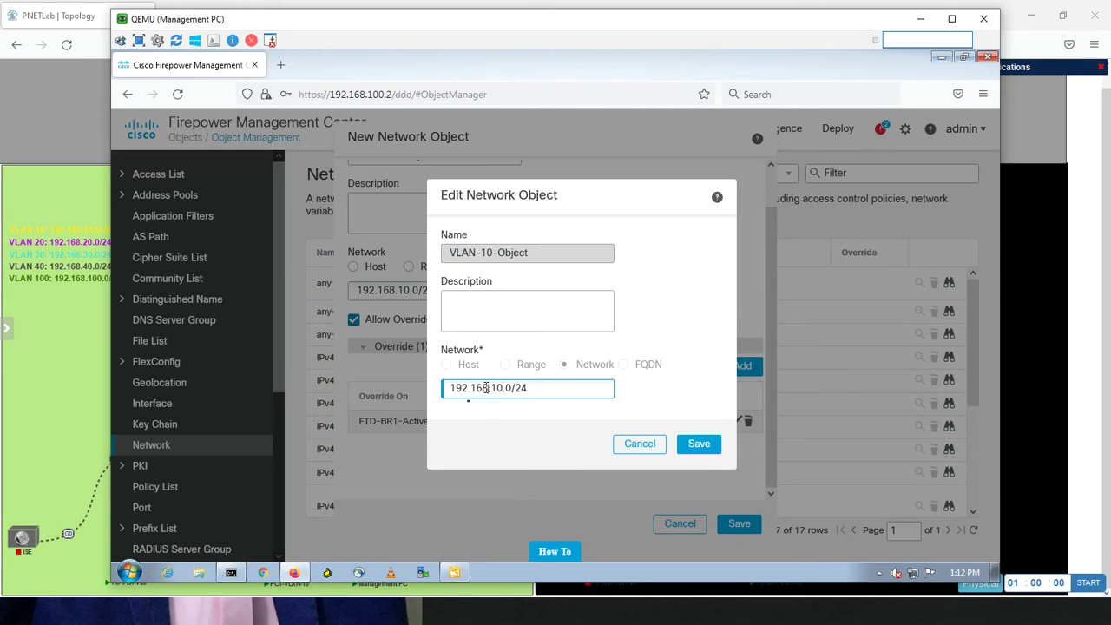
{"action": "left_click_drag", "start_coordinate": [487, 388], "coordinate": [413, 396]}
{"action": "type", "text": "188.188"}
{"action": "left_click", "coordinate": [682, 446]}
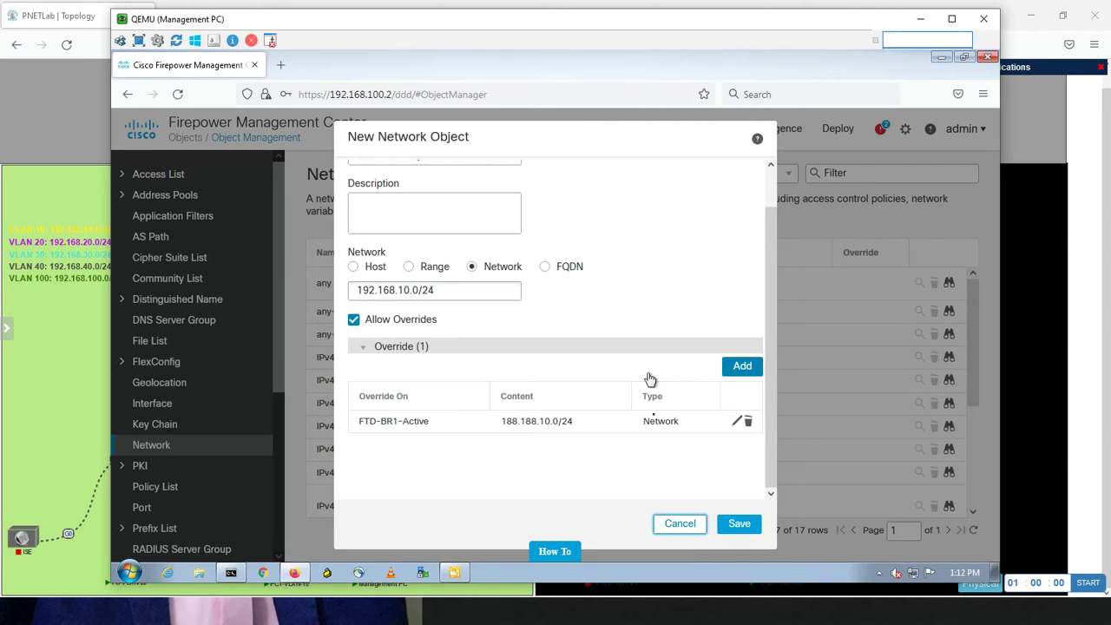
Add an HQ-HA override of 192.168.10.0/24, save VLAN-10-Object, and switch to PNETLab
{"action": "left_click", "coordinate": [742, 368]}
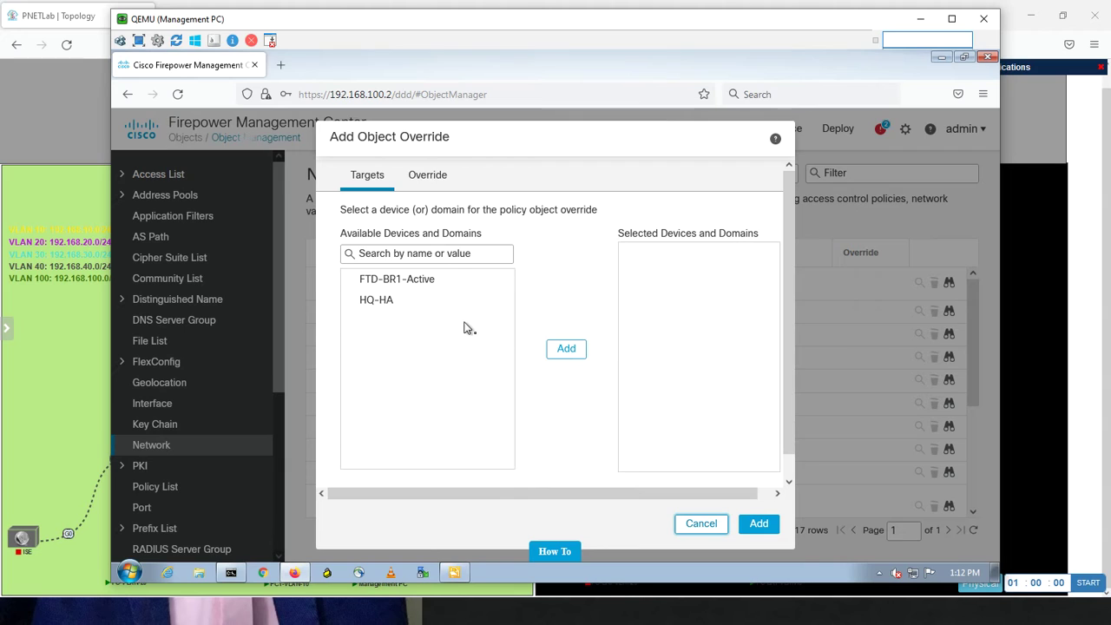
{"action": "left_click", "coordinate": [388, 298]}
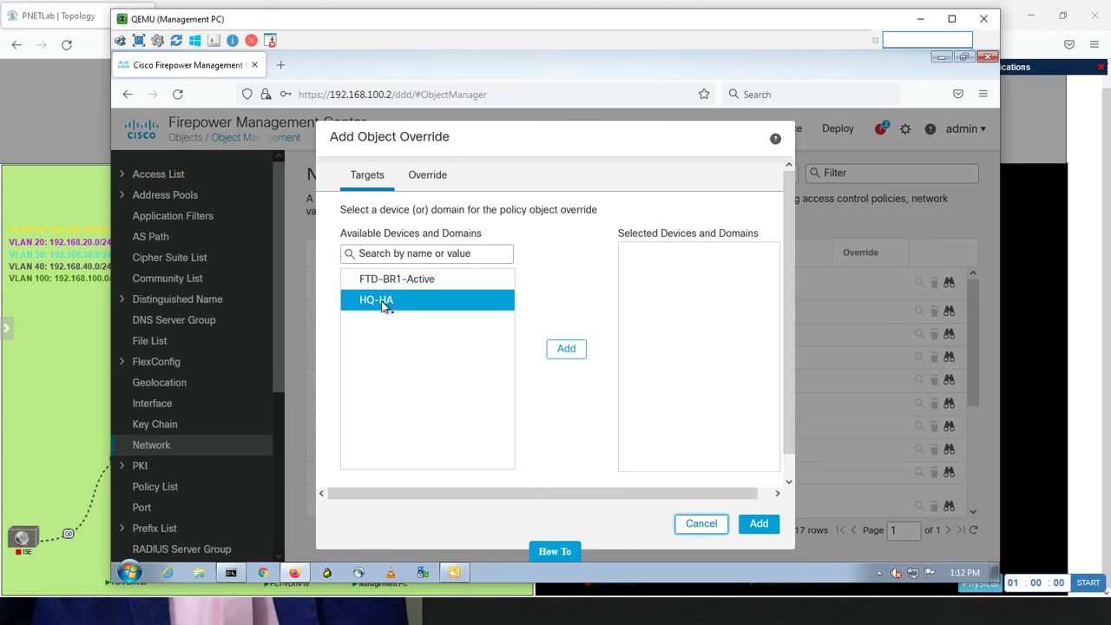
{"action": "left_click", "coordinate": [568, 349]}
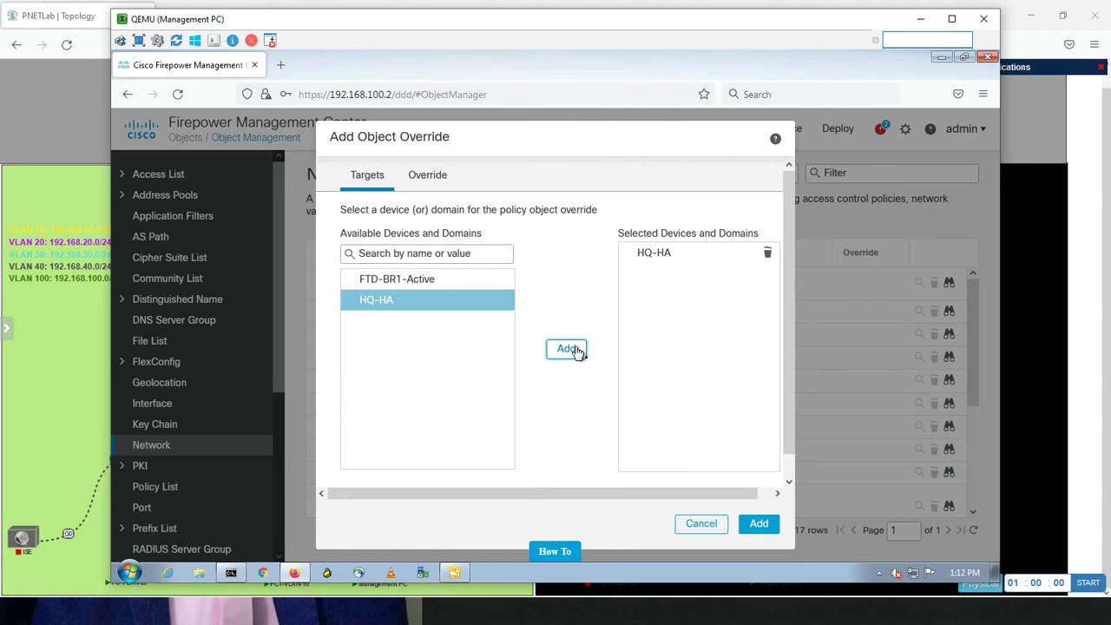
{"action": "left_click", "coordinate": [760, 525]}
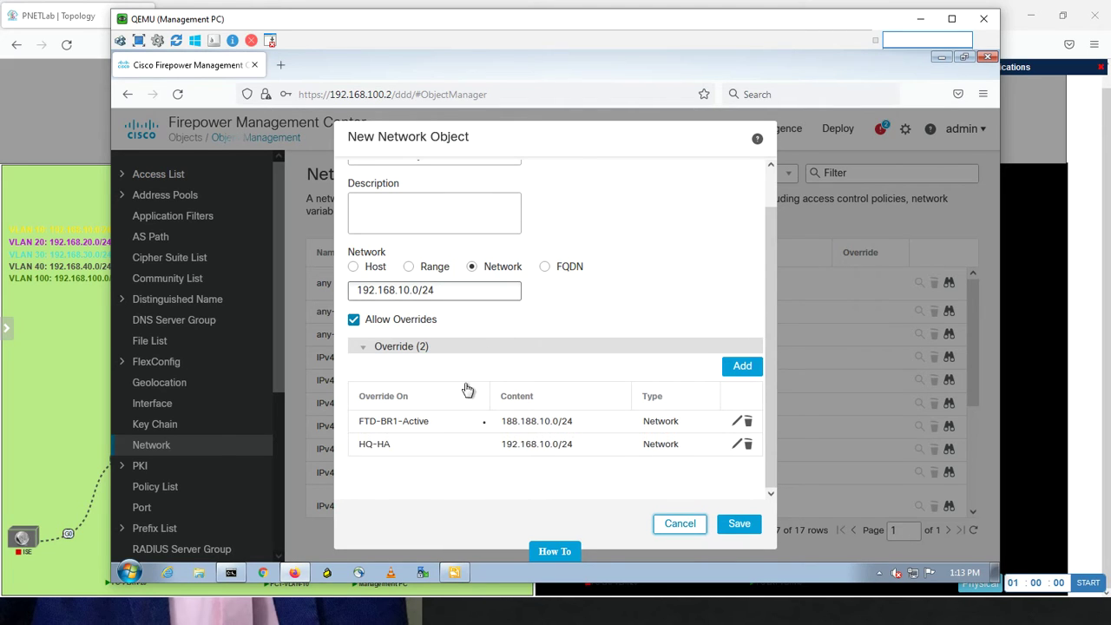
{"action": "left_click", "coordinate": [738, 524]}
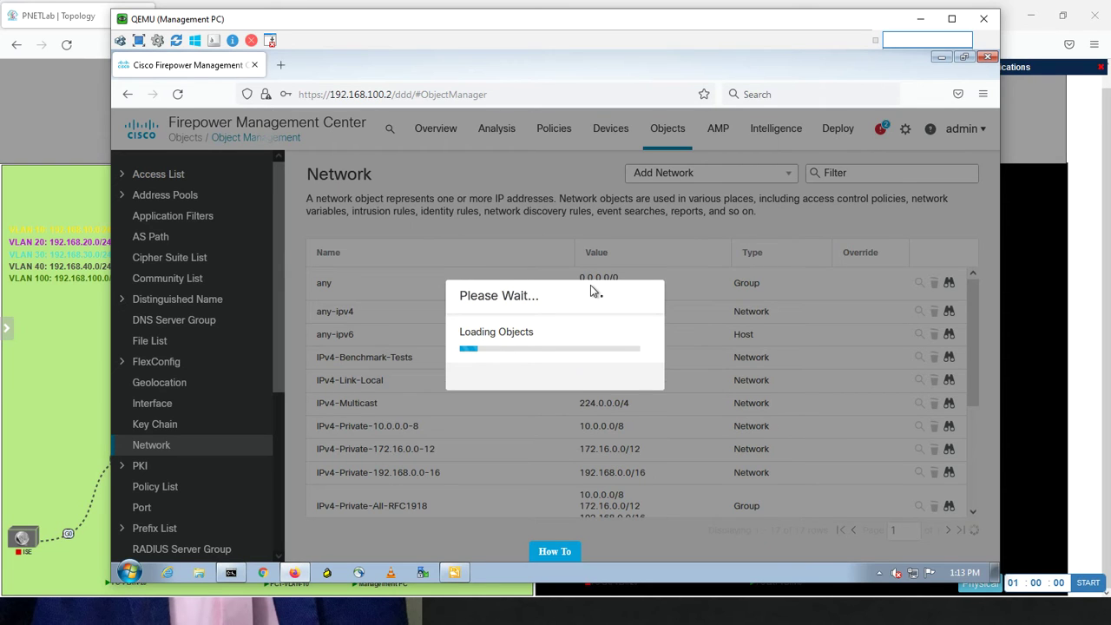
{"action": "left_click", "coordinate": [68, 350]}
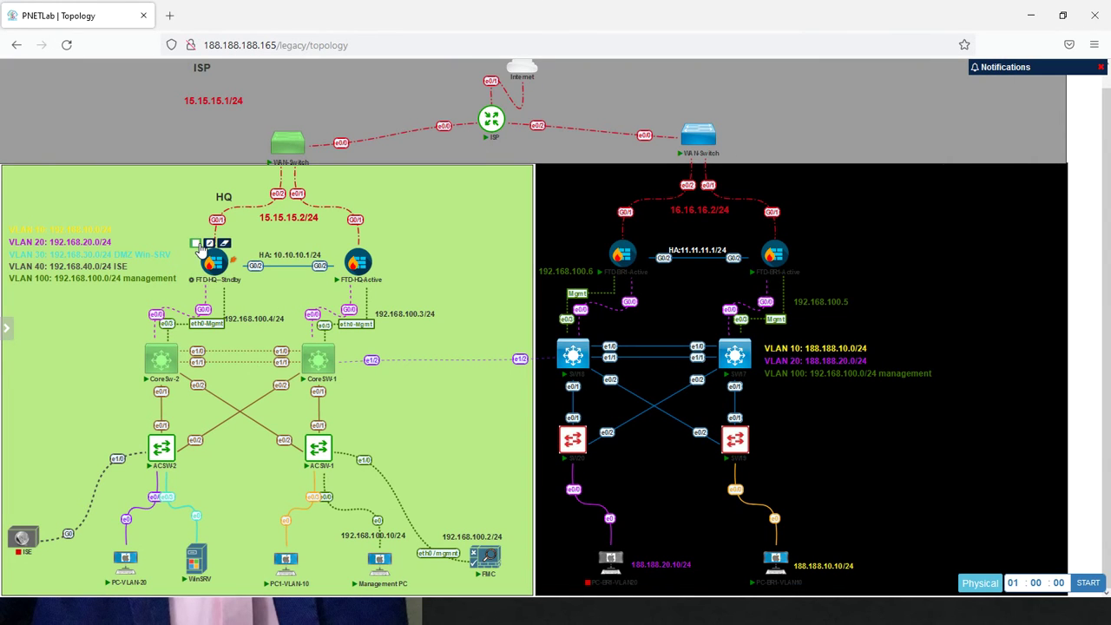
Stop the FTD-HQ-Standby, FTD-BR1-Active and PC-BR1-VLAN10 nodes, then return to the Firepower console
{"action": "left_click", "coordinate": [197, 246]}
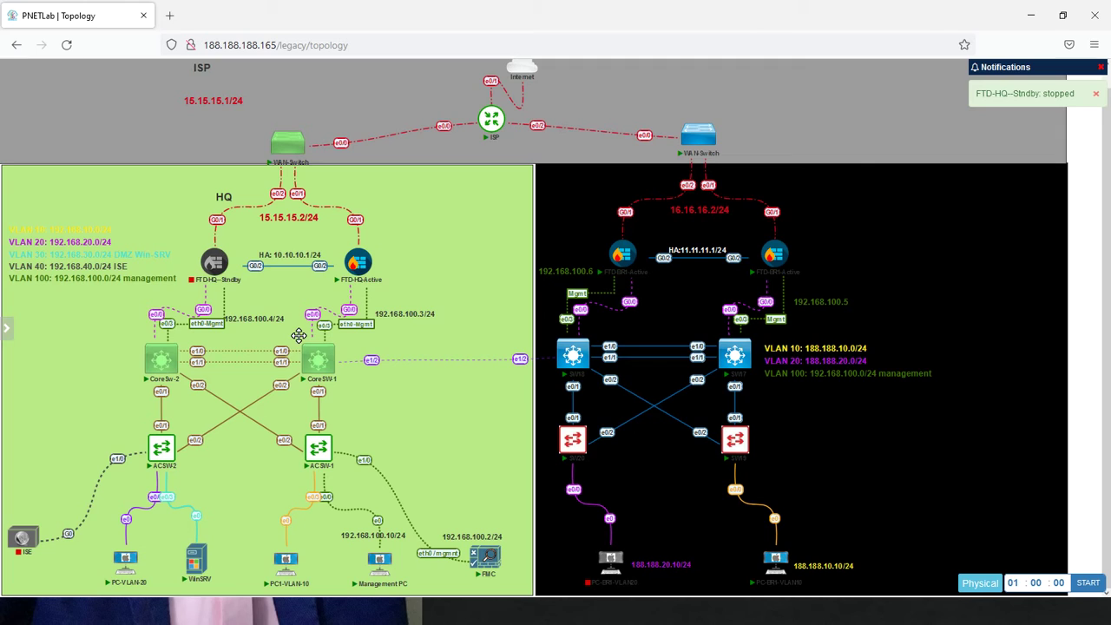
{"action": "mouse_move", "coordinate": [614, 250]}
{"action": "left_click", "coordinate": [613, 244]}
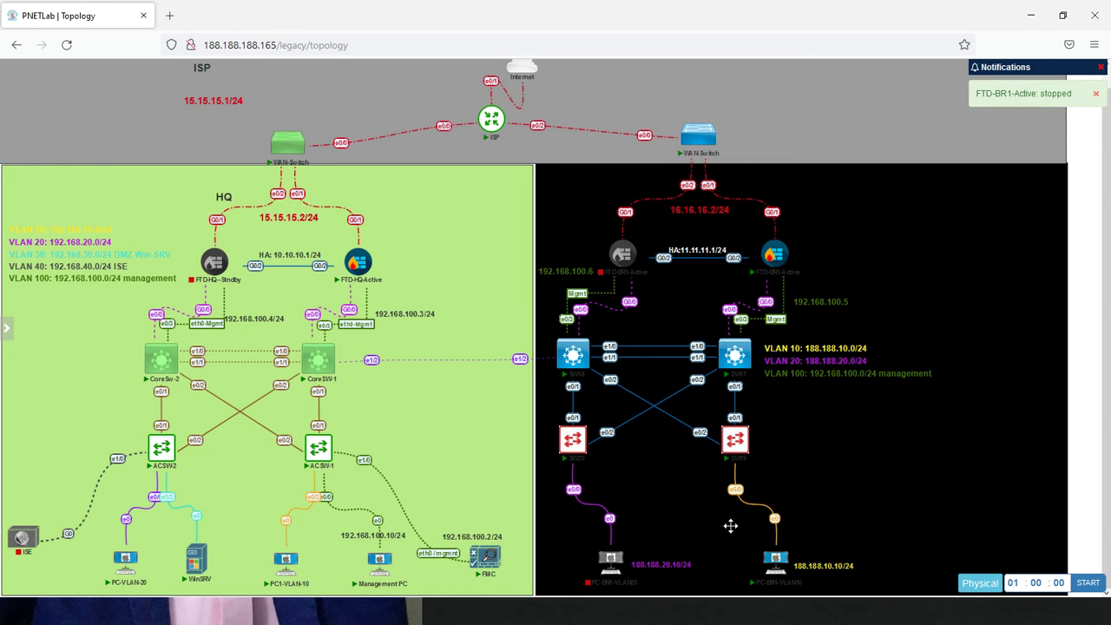
{"action": "mouse_move", "coordinate": [777, 566]}
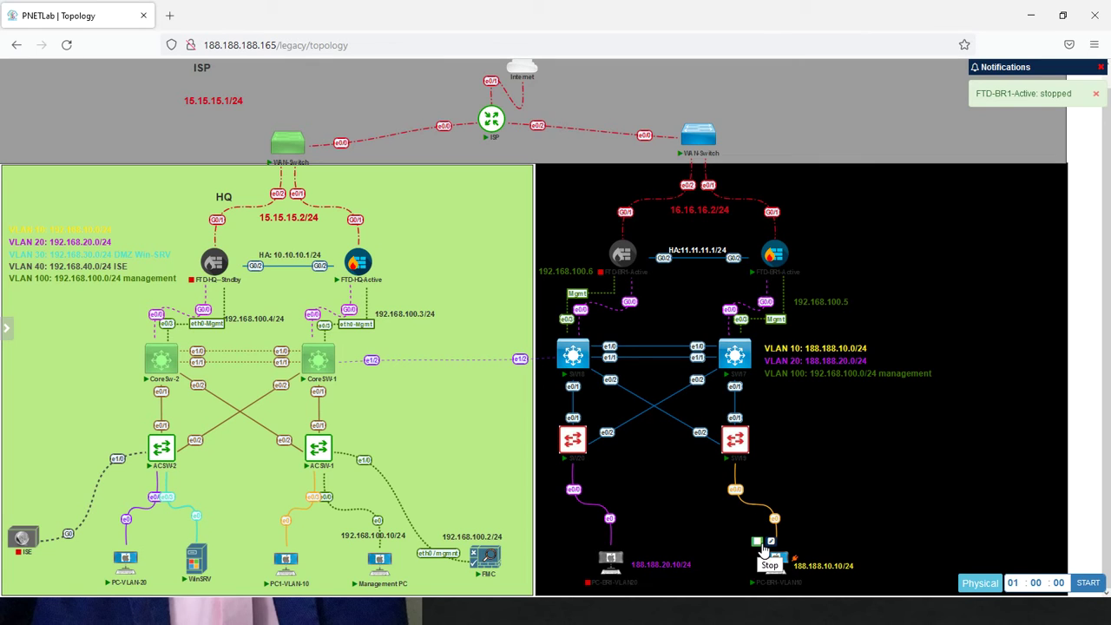
{"action": "left_click", "coordinate": [762, 549]}
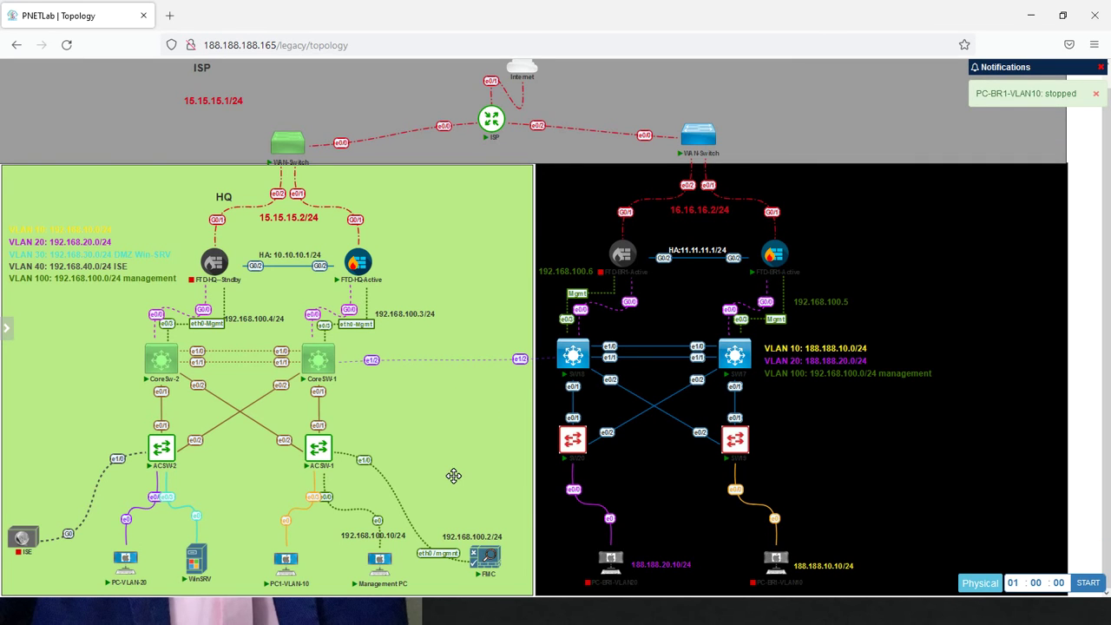
{"action": "key", "text": "alt+Tab"}
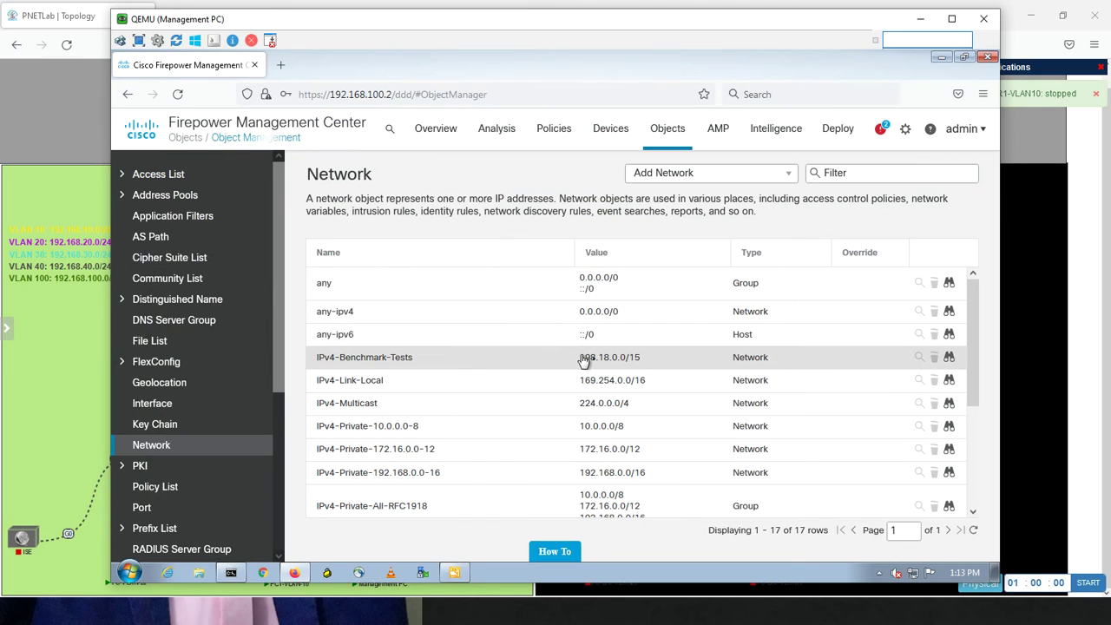
Search the network objects for 'vlan10' and expand the Add Network dropdown
{"action": "left_click", "coordinate": [849, 172]}
{"action": "type", "text": "vlan"}
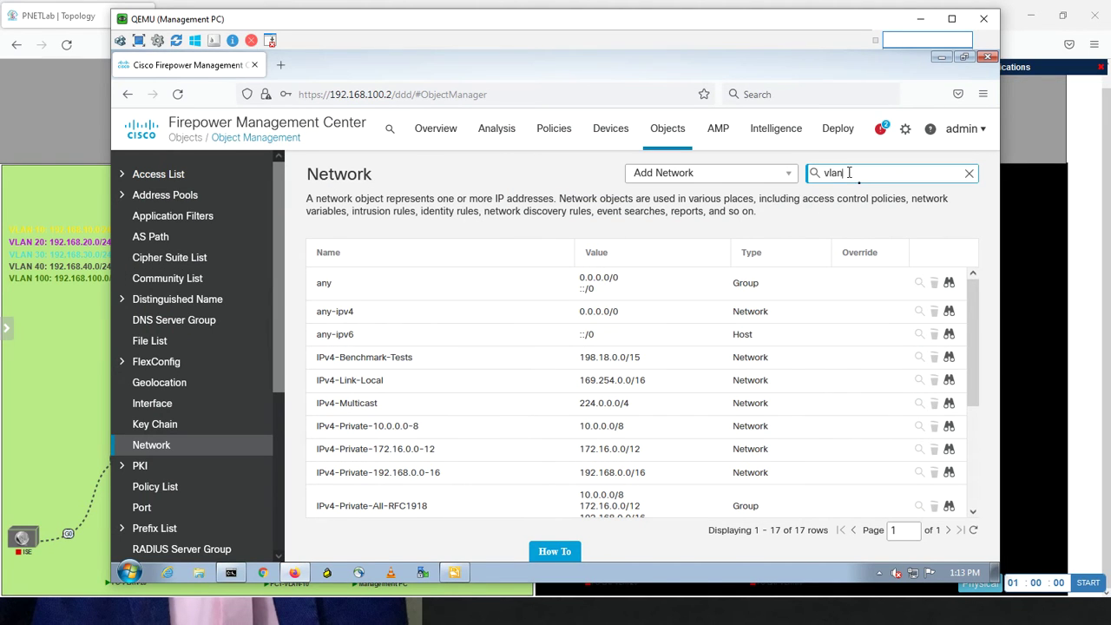
{"action": "type", "text": "10"}
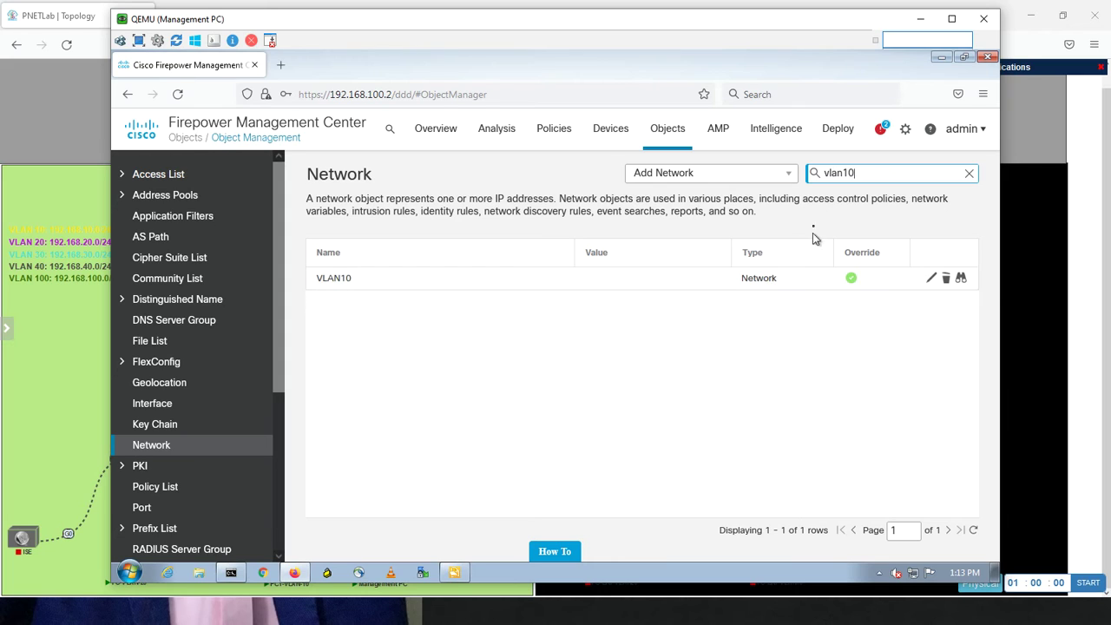
{"action": "left_click", "coordinate": [789, 177]}
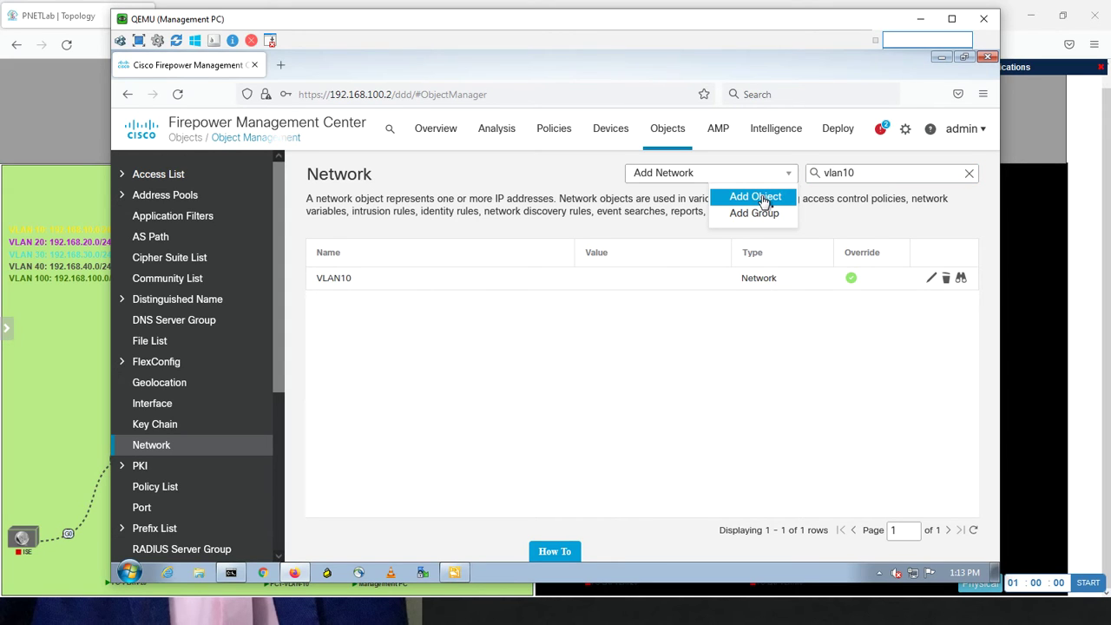
Create VLAN10-Object as a Range object starting at 192.168.20.10 and attempt to save it
{"action": "left_click", "coordinate": [755, 198]}
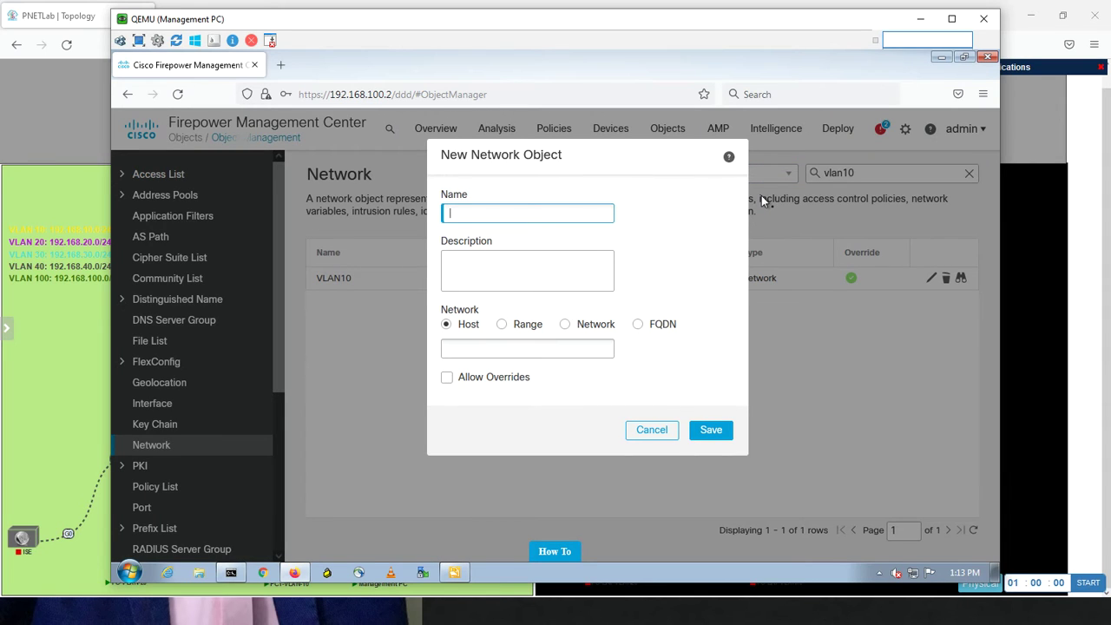
{"action": "type", "text": "VLAN10-Object"}
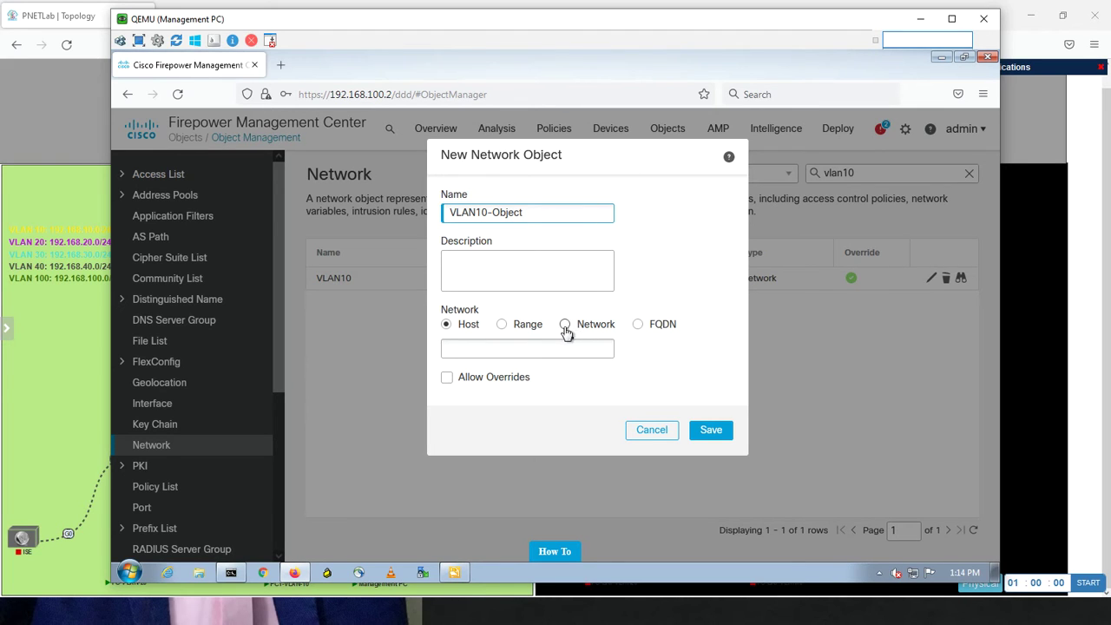
{"action": "left_click", "coordinate": [503, 324]}
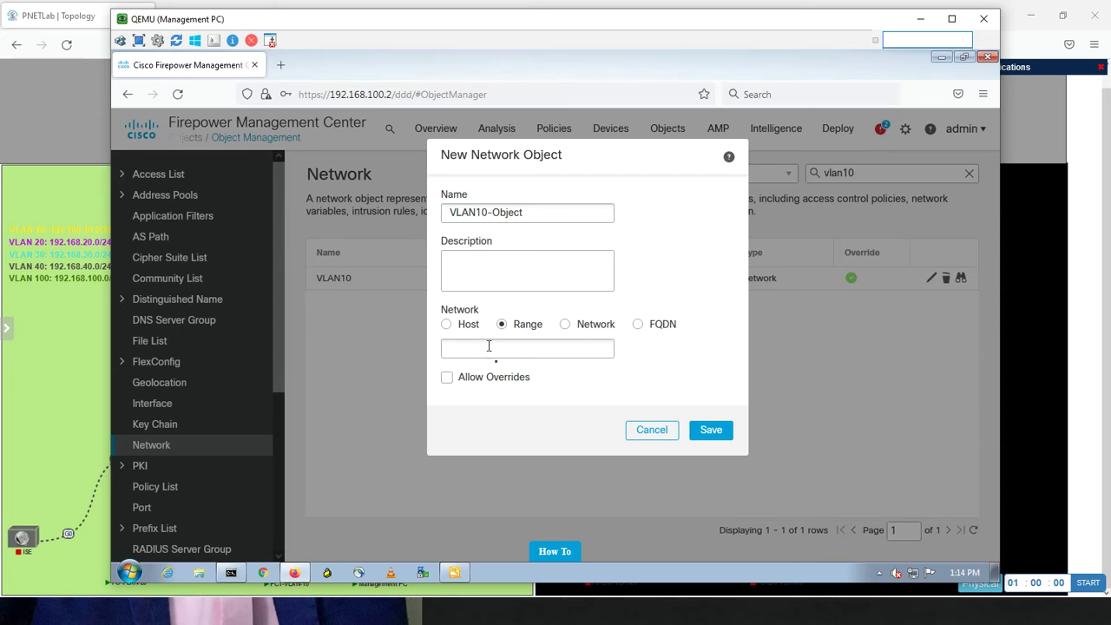
{"action": "left_click", "coordinate": [488, 347]}
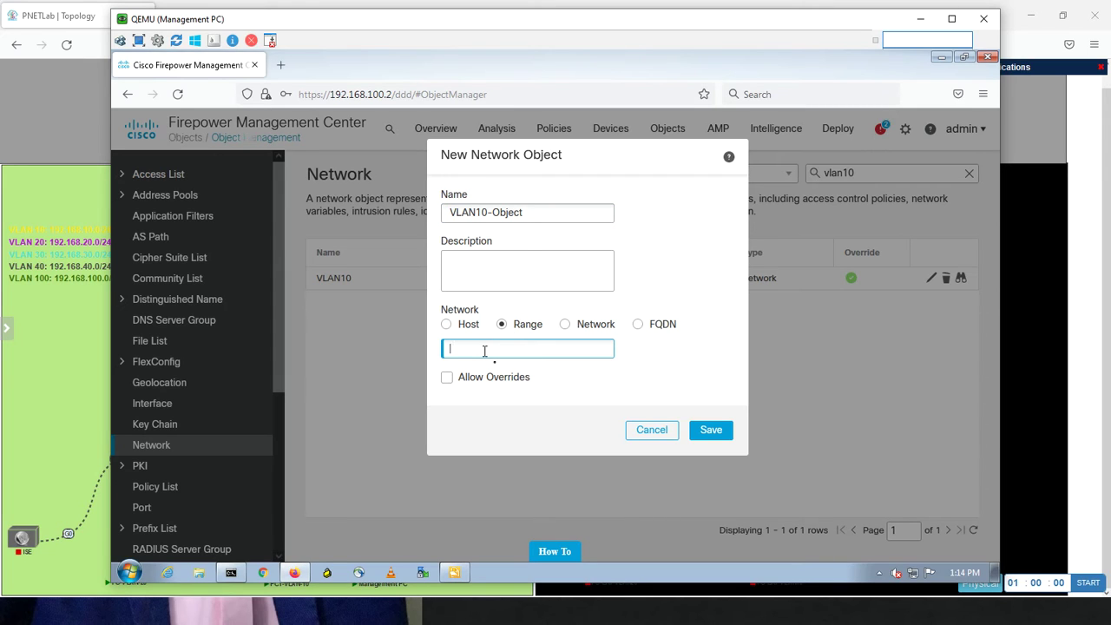
{"action": "type", "text": "192.168.20.10-"}
{"action": "type", "text": "192.168.20"}
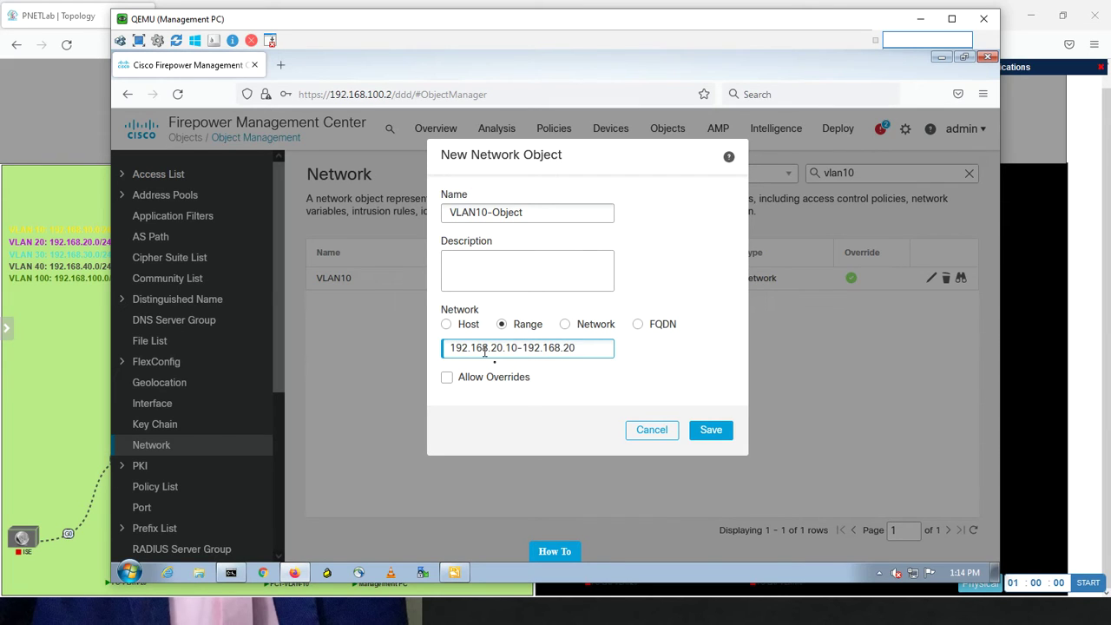
{"action": "type", "text": ".10"}
{"action": "left_click", "coordinate": [707, 432]}
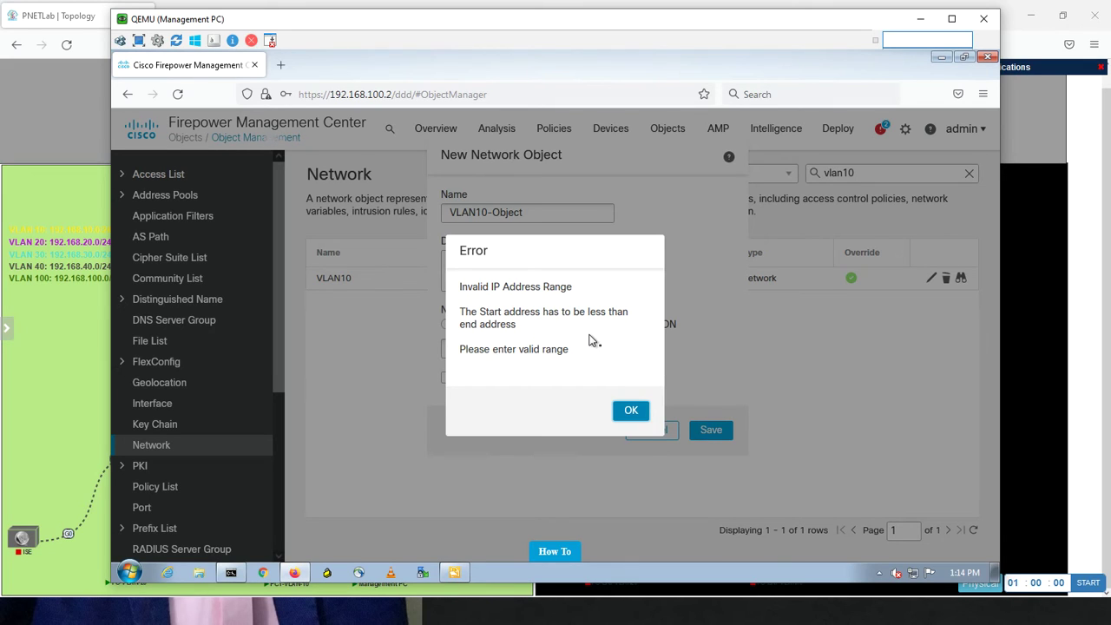
Dismiss the invalid range error, correct the end address to 192.168.20.20, and save
{"action": "left_click", "coordinate": [631, 410]}
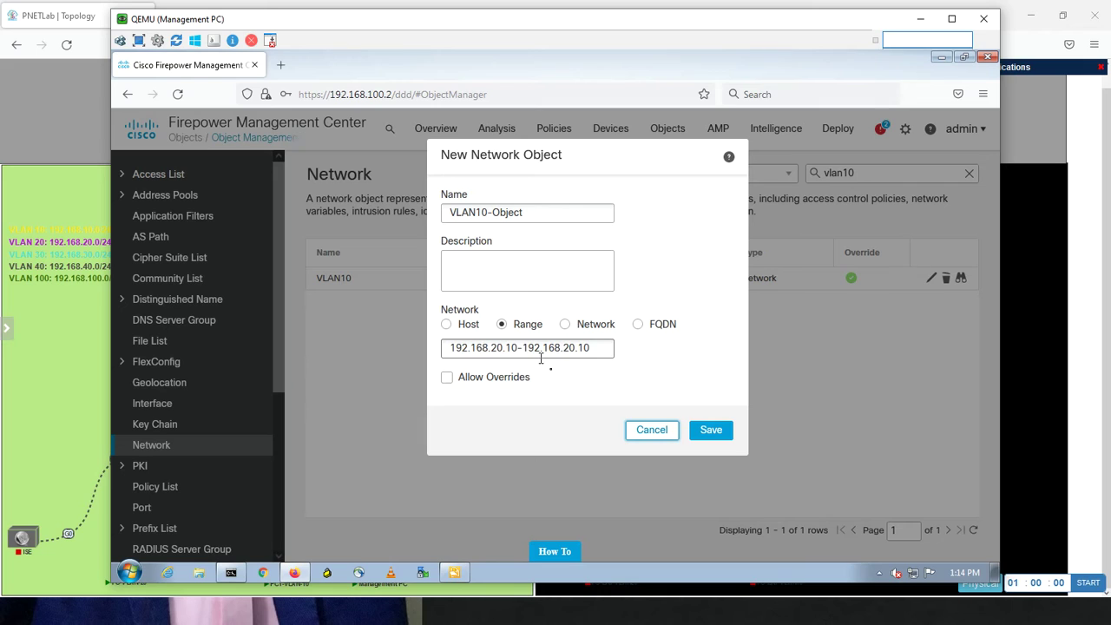
{"action": "left_click", "coordinate": [589, 347]}
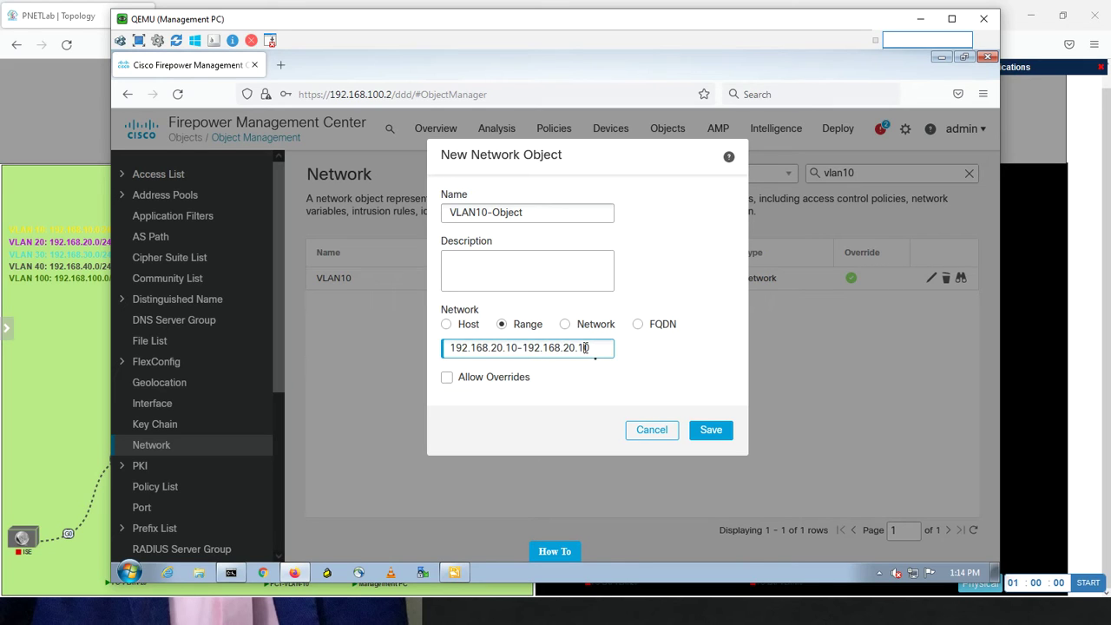
{"action": "key", "text": "BackSpace"}
{"action": "type", "text": "20"}
{"action": "left_click", "coordinate": [717, 437]}
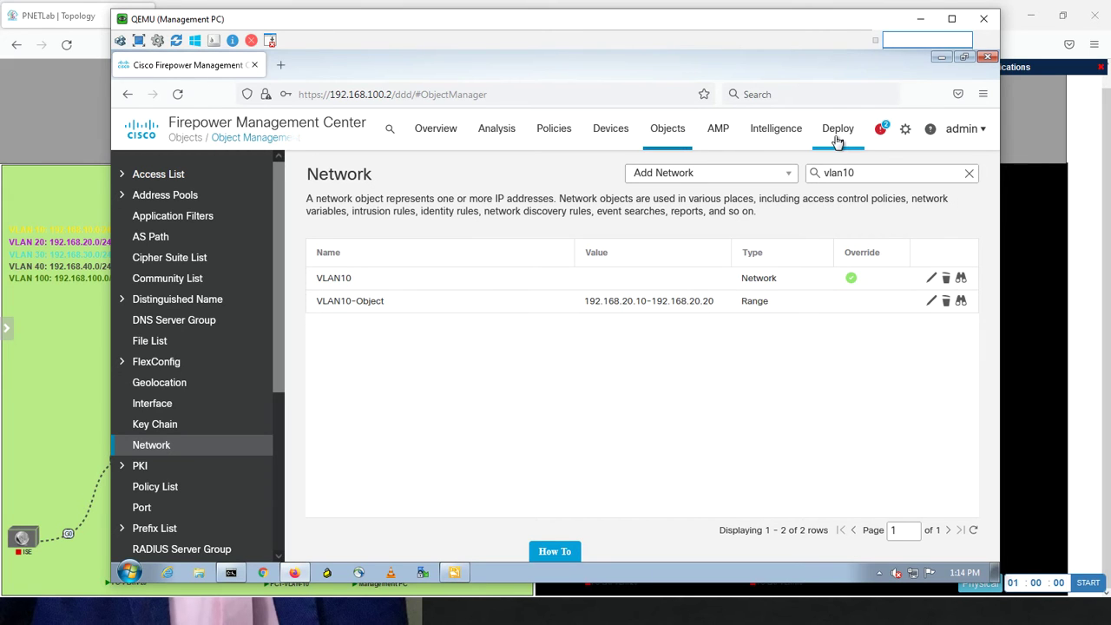
Open the Deployment page and select all pending devices, briefly checking HQ-HA's policy details
{"action": "mouse_move", "coordinate": [833, 136]}
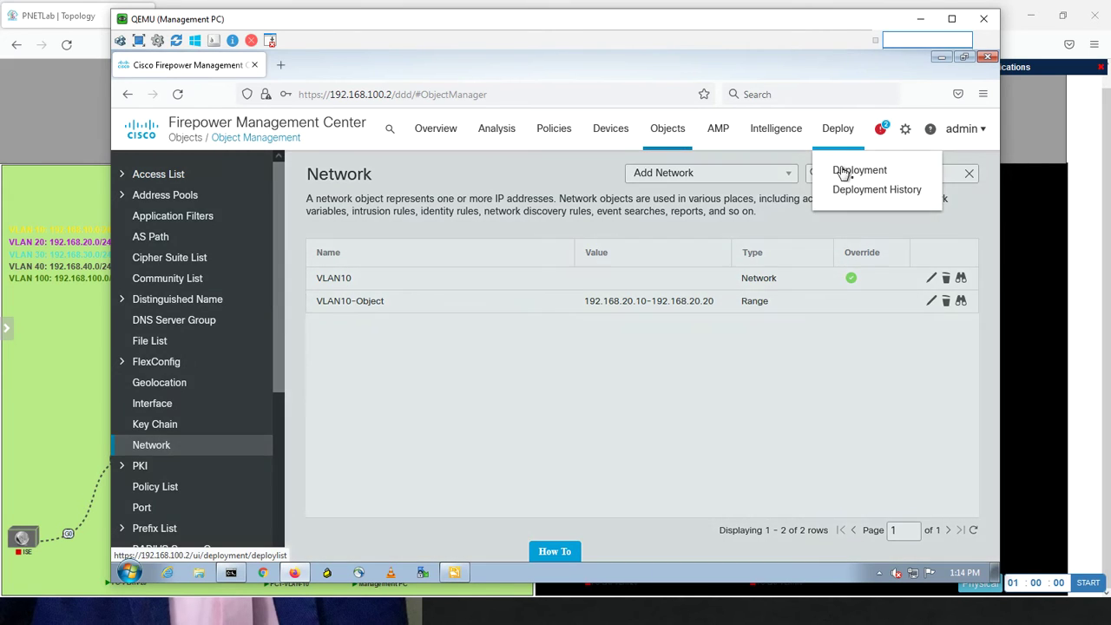
{"action": "left_click", "coordinate": [842, 169]}
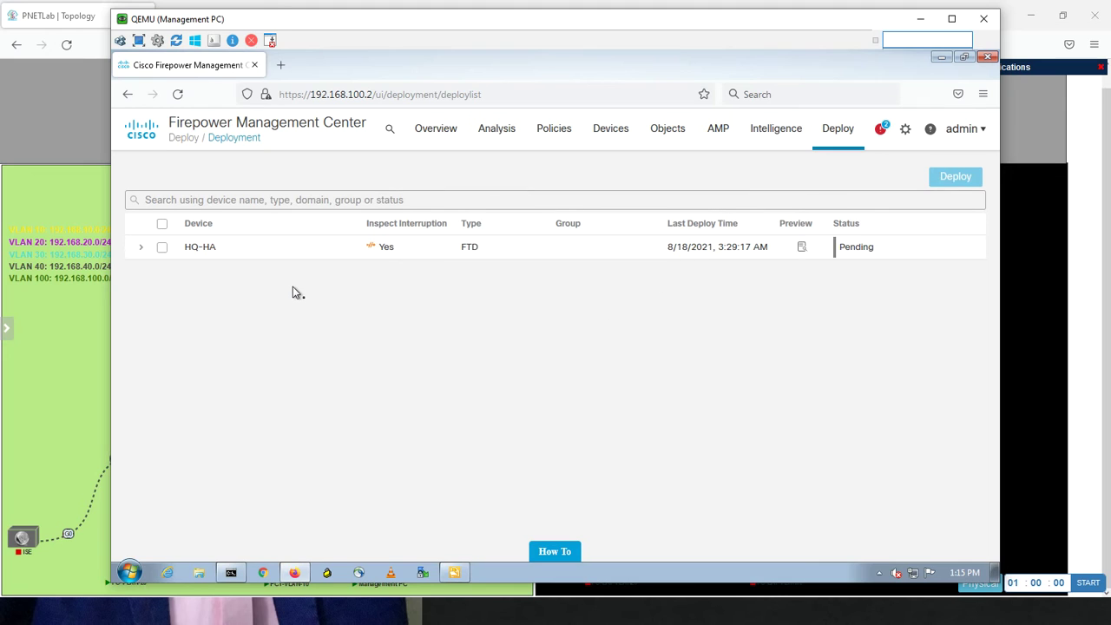
{"action": "left_click", "coordinate": [162, 227]}
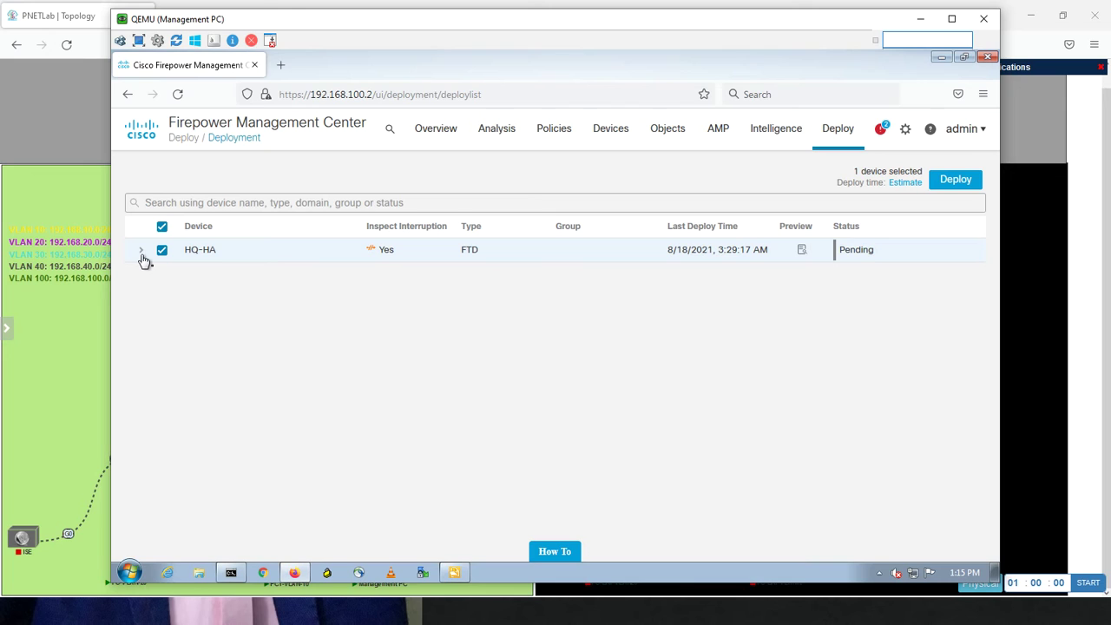
{"action": "left_click", "coordinate": [141, 251]}
{"action": "left_click", "coordinate": [142, 257]}
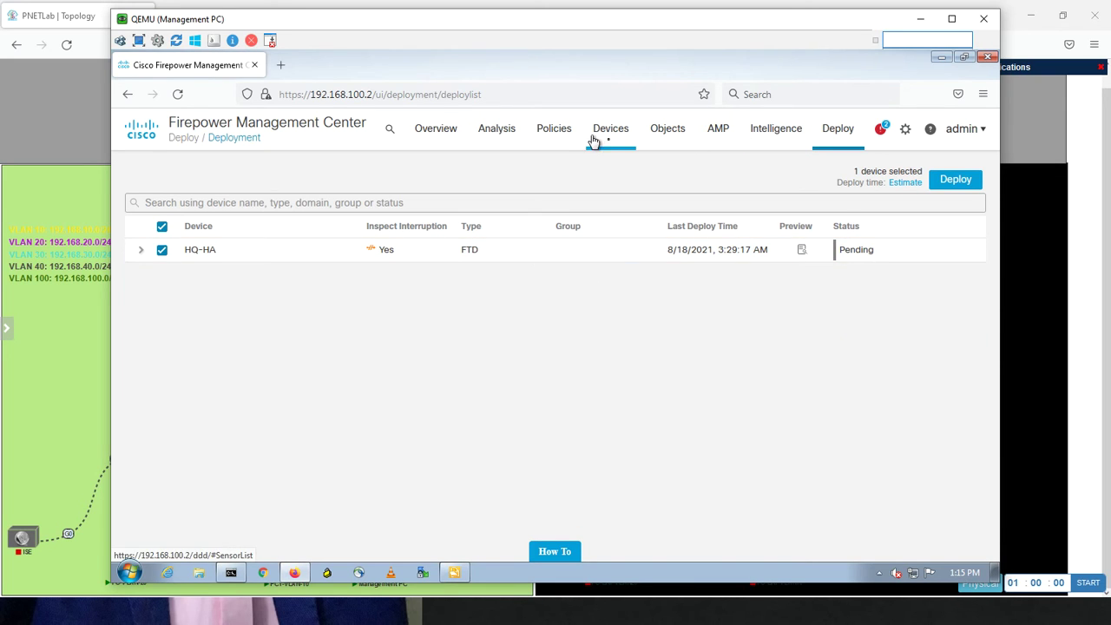
{"action": "mouse_move", "coordinate": [599, 134]}
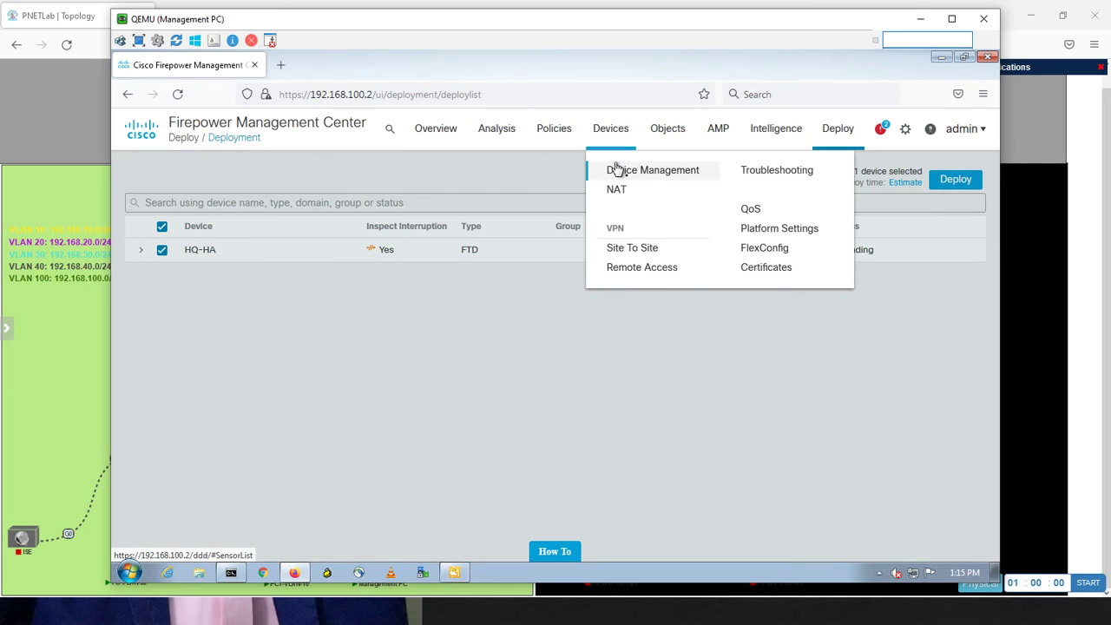
{"action": "left_click", "coordinate": [616, 169]}
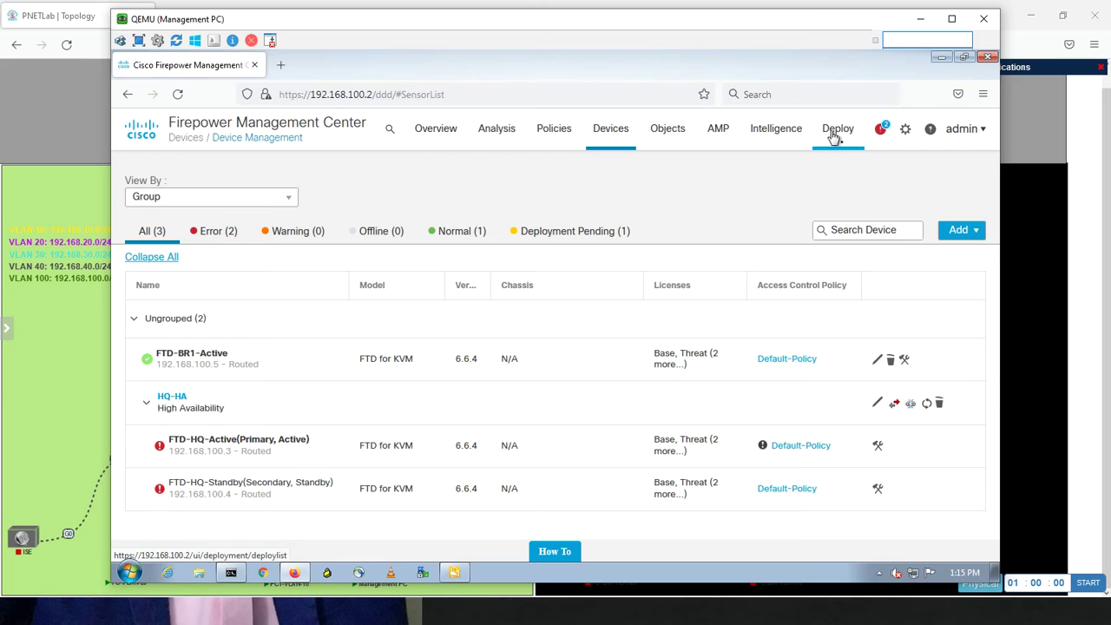
{"action": "mouse_move", "coordinate": [833, 141]}
{"action": "left_click", "coordinate": [842, 175]}
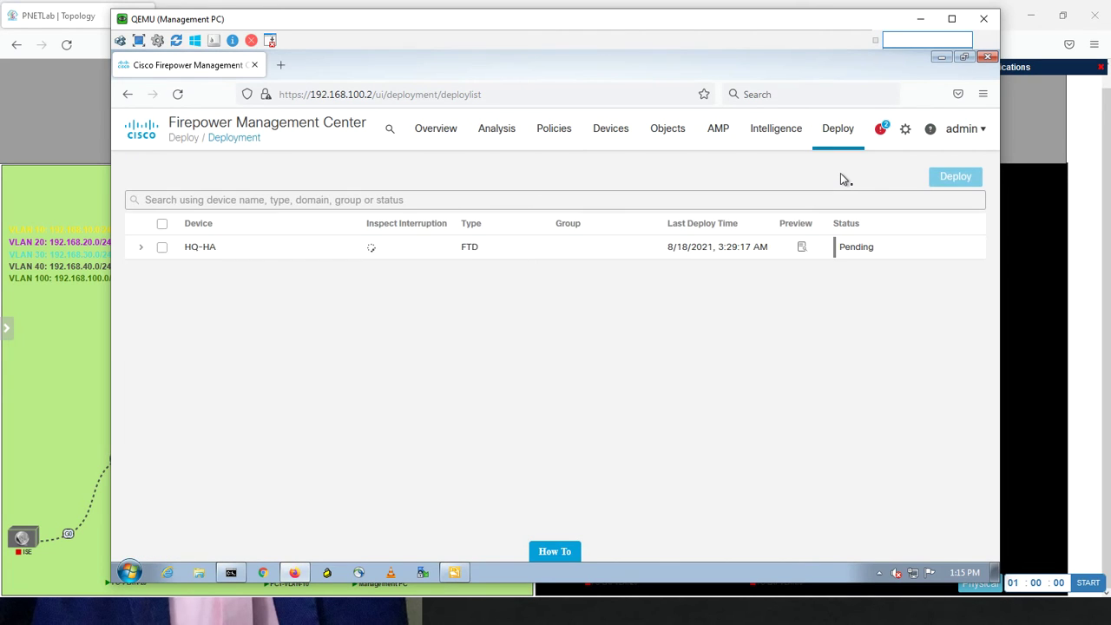
Deploy the pending changes to HQ-HA, then open Devices > Device Management
{"action": "left_click", "coordinate": [163, 226]}
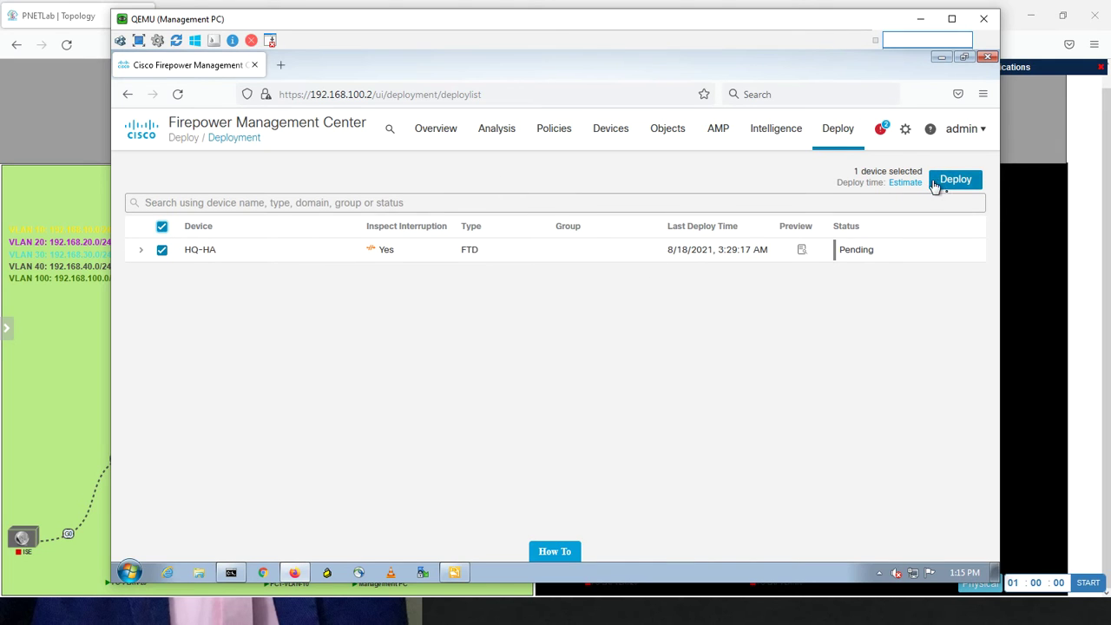
{"action": "left_click", "coordinate": [943, 180]}
{"action": "left_click", "coordinate": [653, 375]}
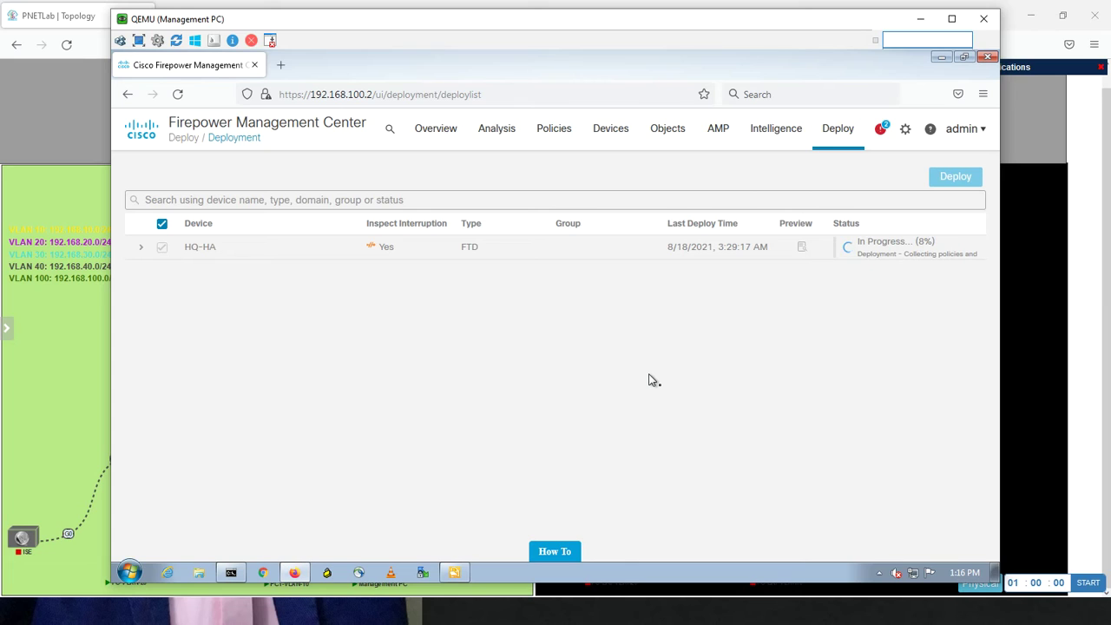
{"action": "left_click", "coordinate": [614, 175]}
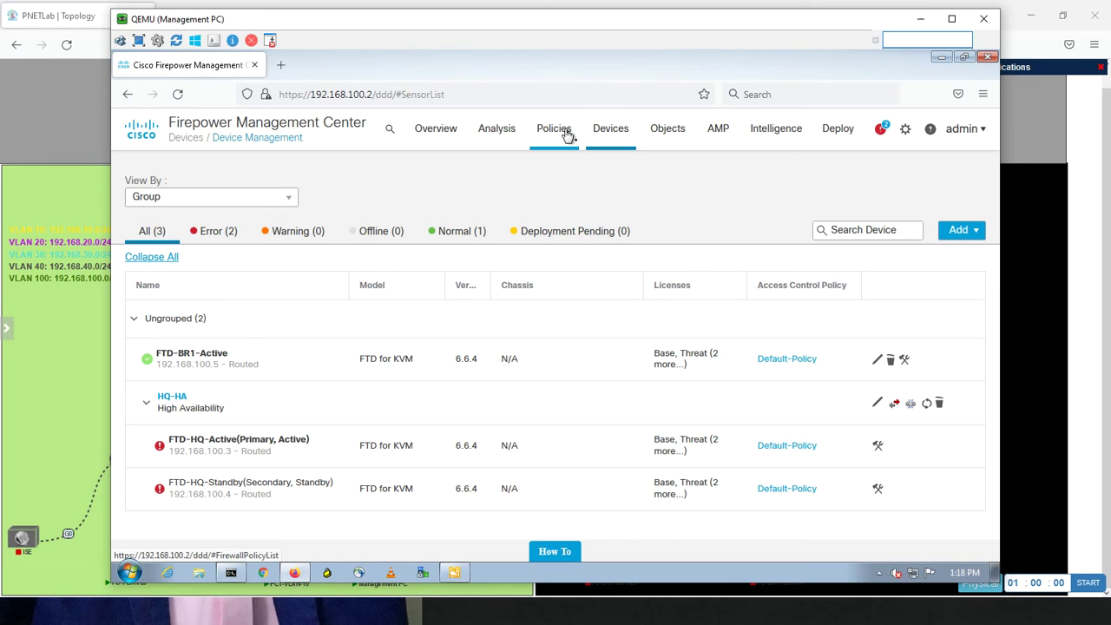
Open Default-Policy from Policies > Access Control and widen the Name column to show full rule names
{"action": "mouse_move", "coordinate": [568, 136]}
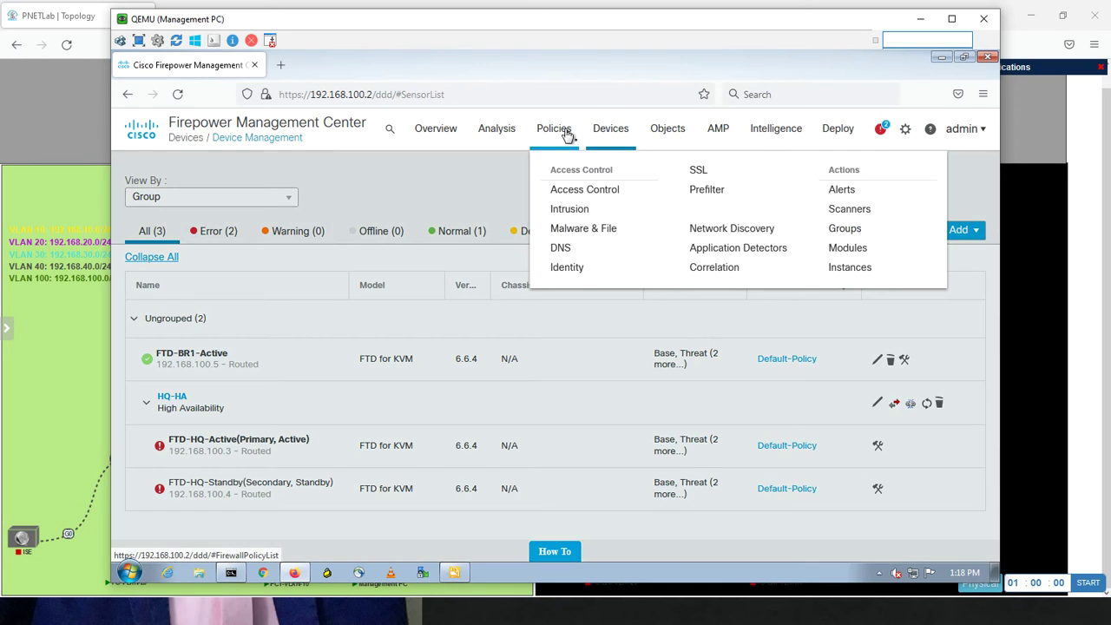
{"action": "left_click", "coordinate": [570, 185]}
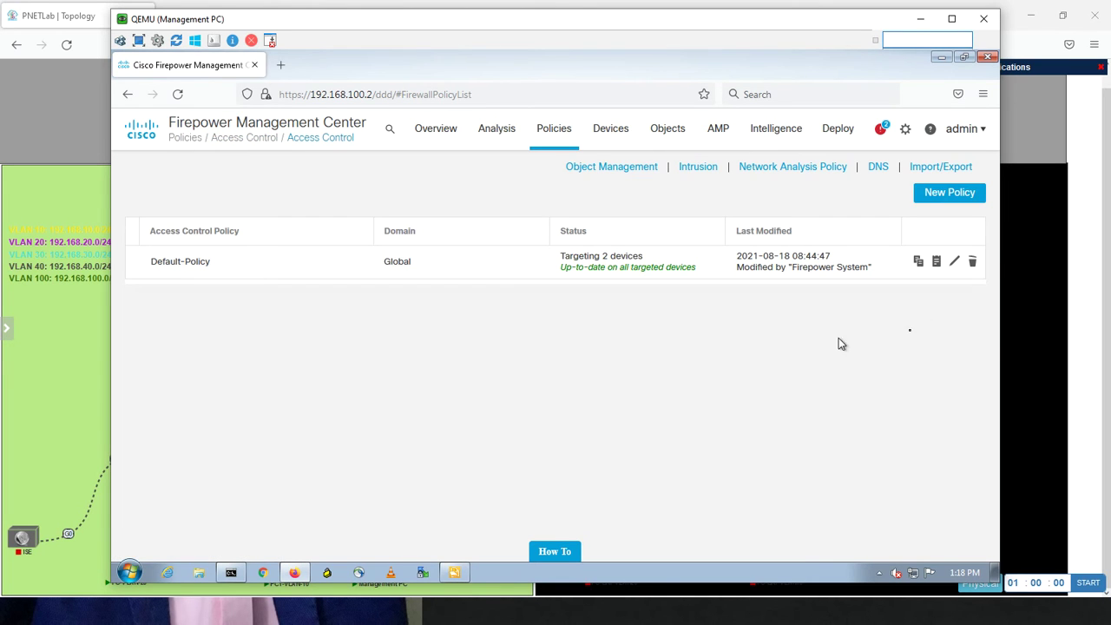
{"action": "left_click", "coordinate": [954, 264]}
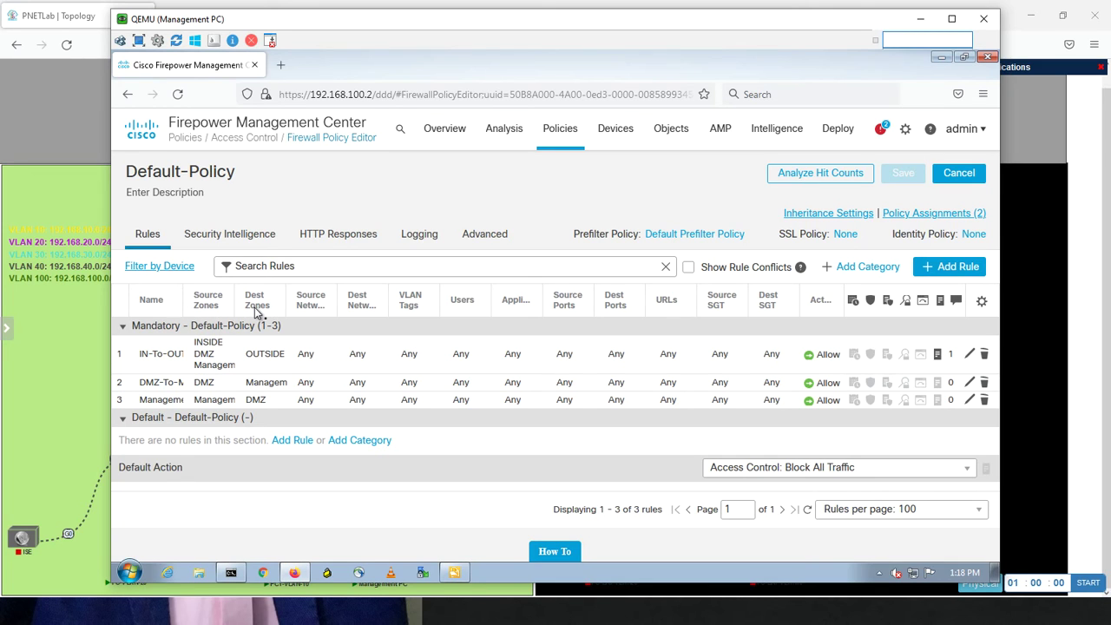
{"action": "left_click_drag", "start_coordinate": [183, 300], "coordinate": [220, 306]}
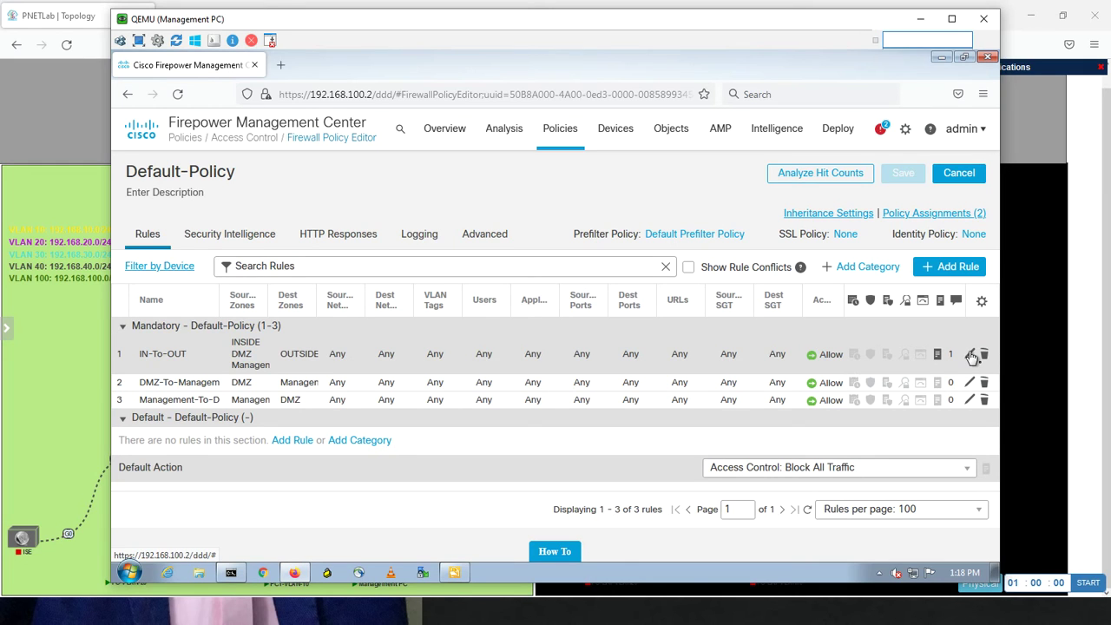
Edit the IN-To-OUT rule, removing DMZ and Management so INSIDE is the only source zone
{"action": "left_click", "coordinate": [971, 355]}
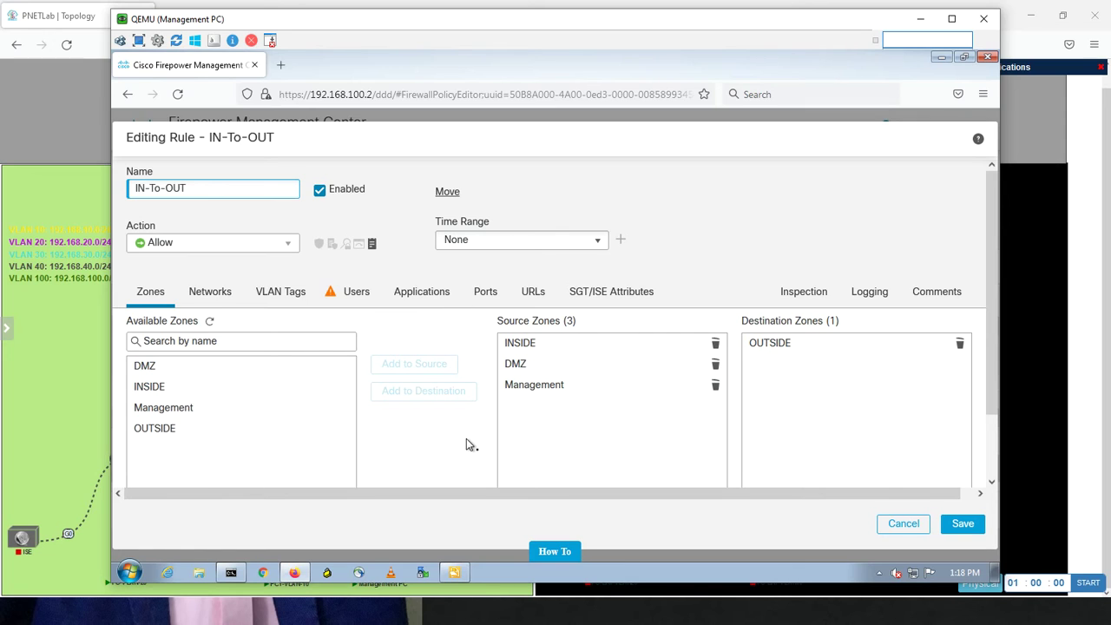
{"action": "left_click", "coordinate": [514, 365]}
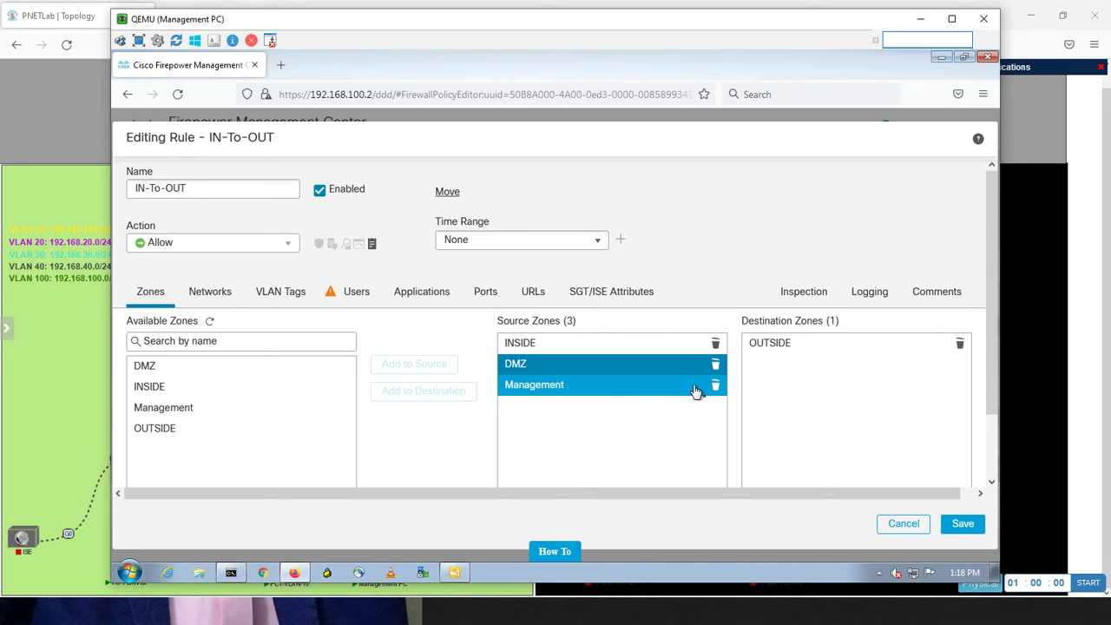
{"action": "left_click", "coordinate": [715, 365]}
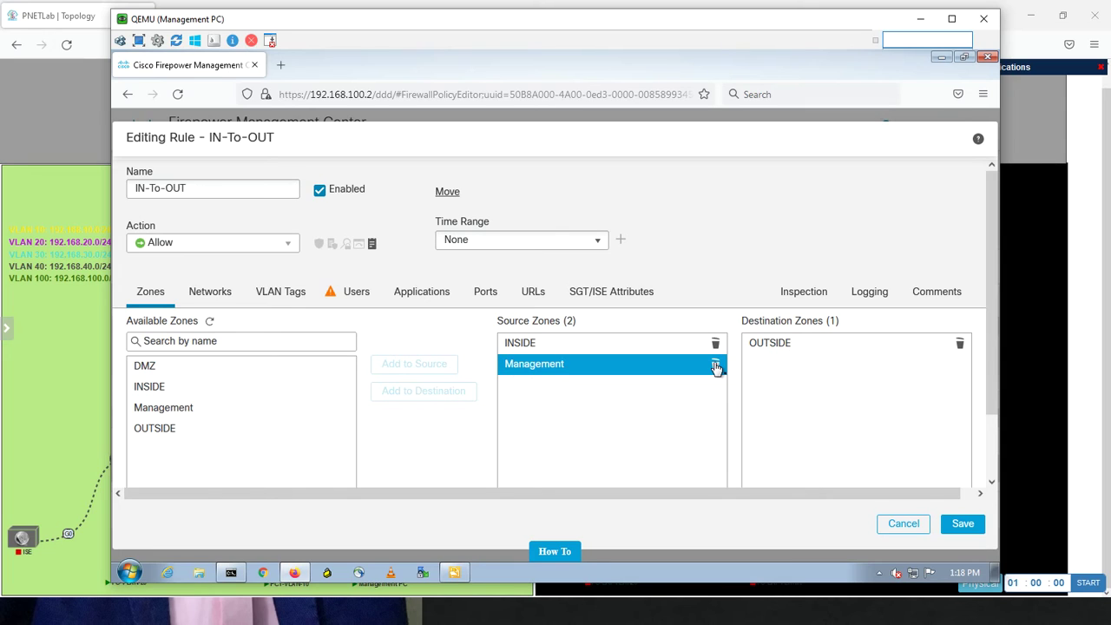
{"action": "left_click", "coordinate": [715, 365]}
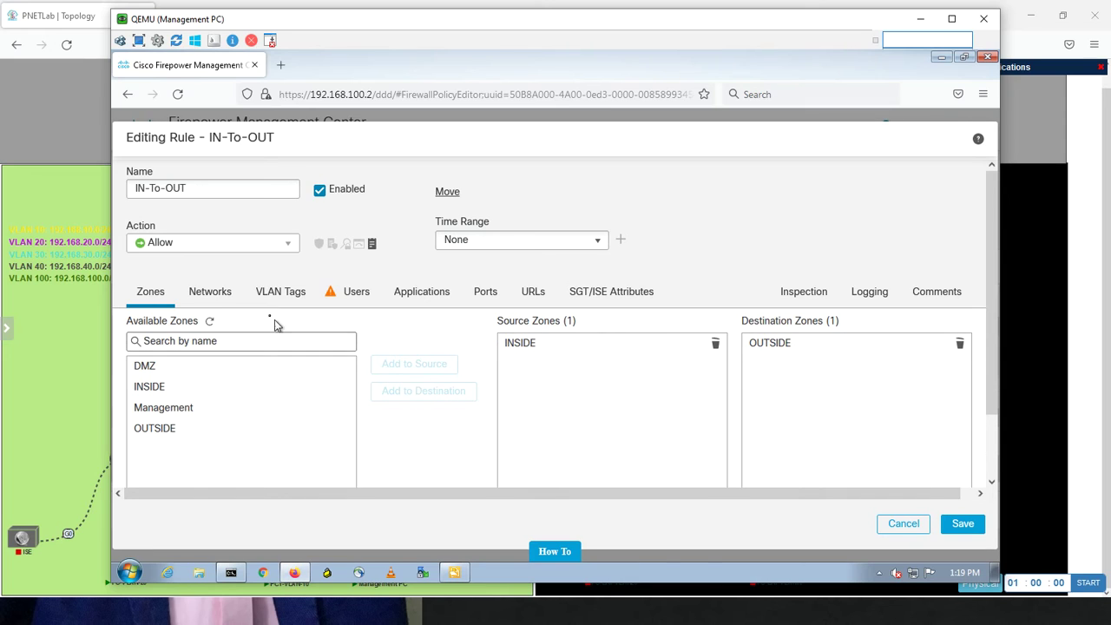
Search networks for 'vla' and add VLAN-10-Object as IN-To-OUT's source network, then clear the filter
{"action": "left_click", "coordinate": [220, 299]}
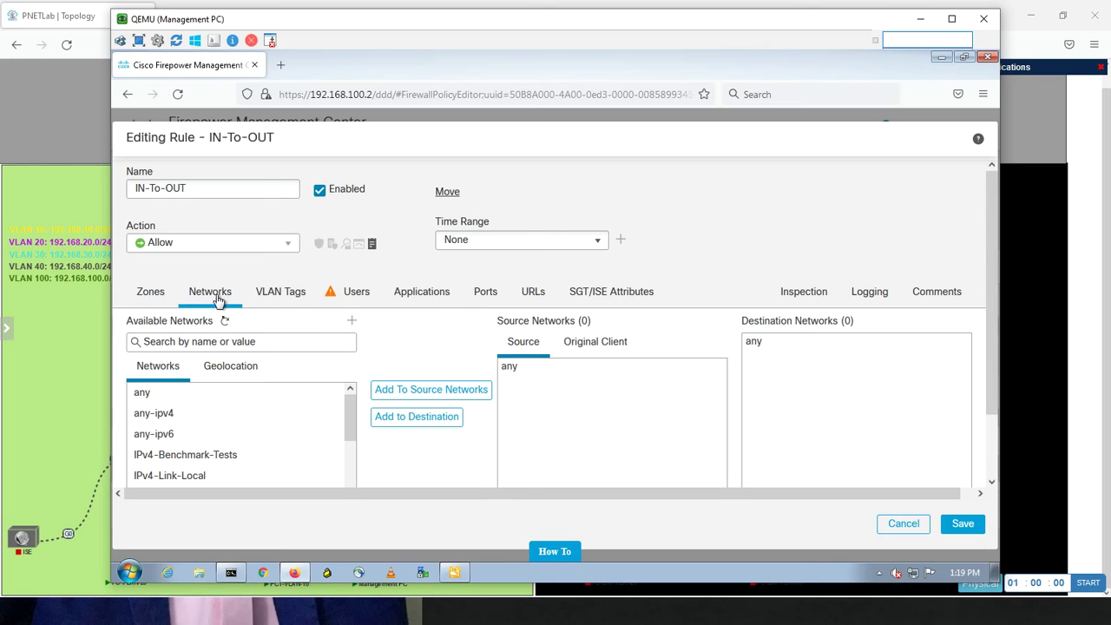
{"action": "left_click", "coordinate": [268, 342]}
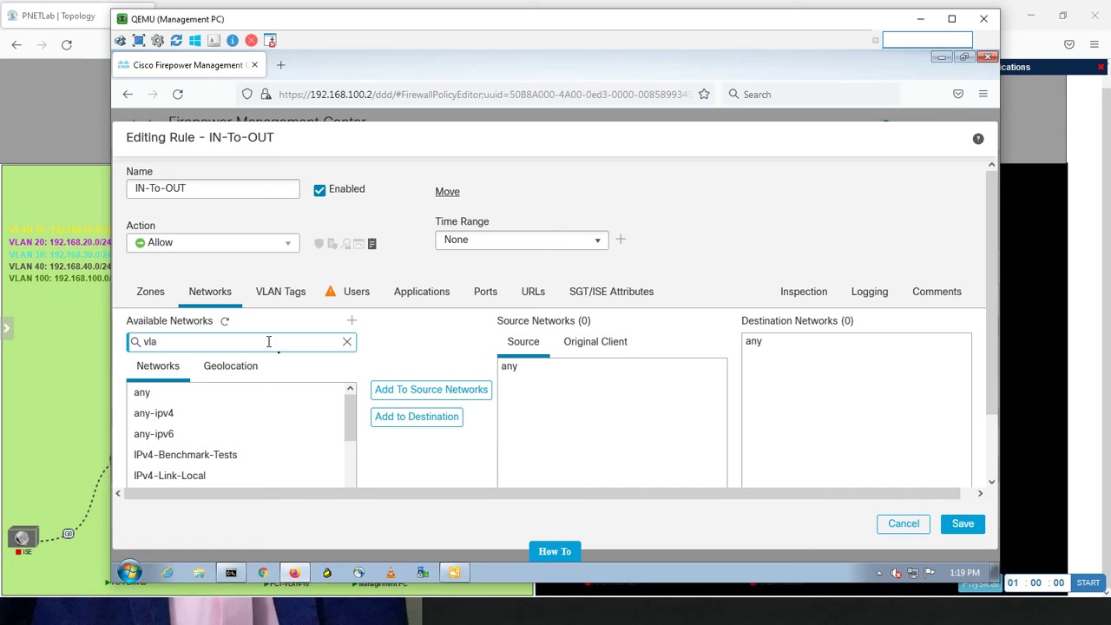
{"action": "left_click", "coordinate": [211, 395]}
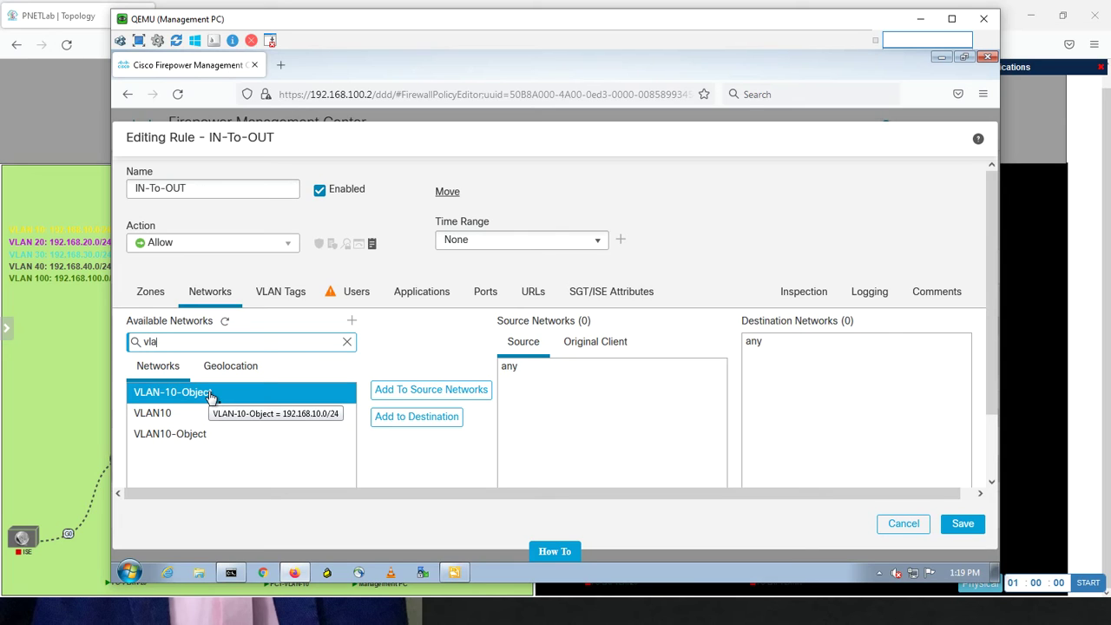
{"action": "left_click", "coordinate": [211, 395]}
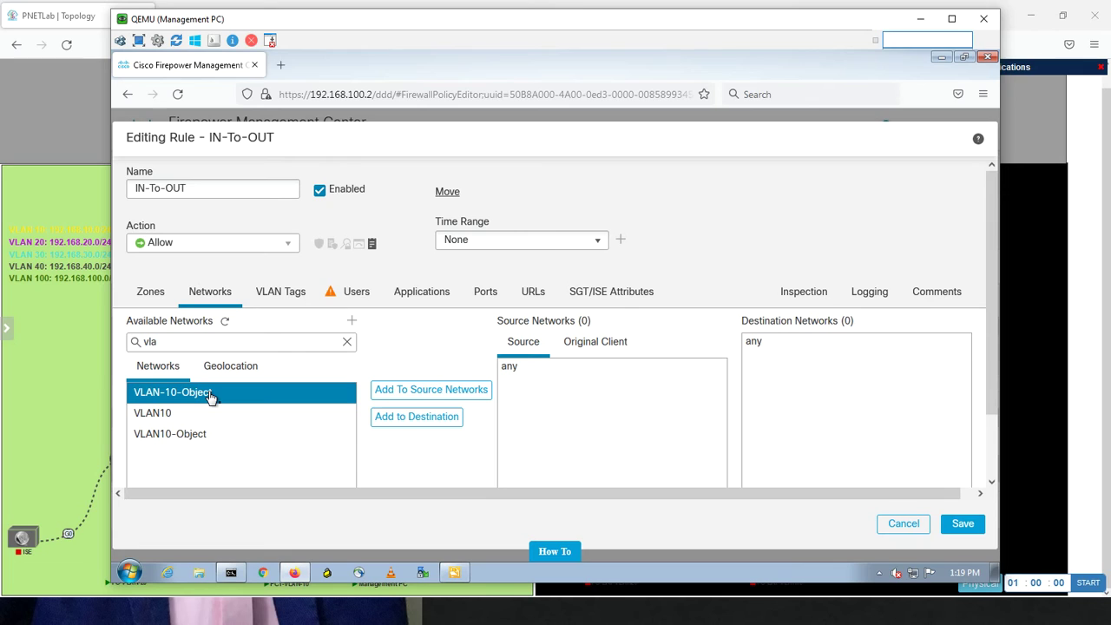
{"action": "left_click", "coordinate": [427, 392]}
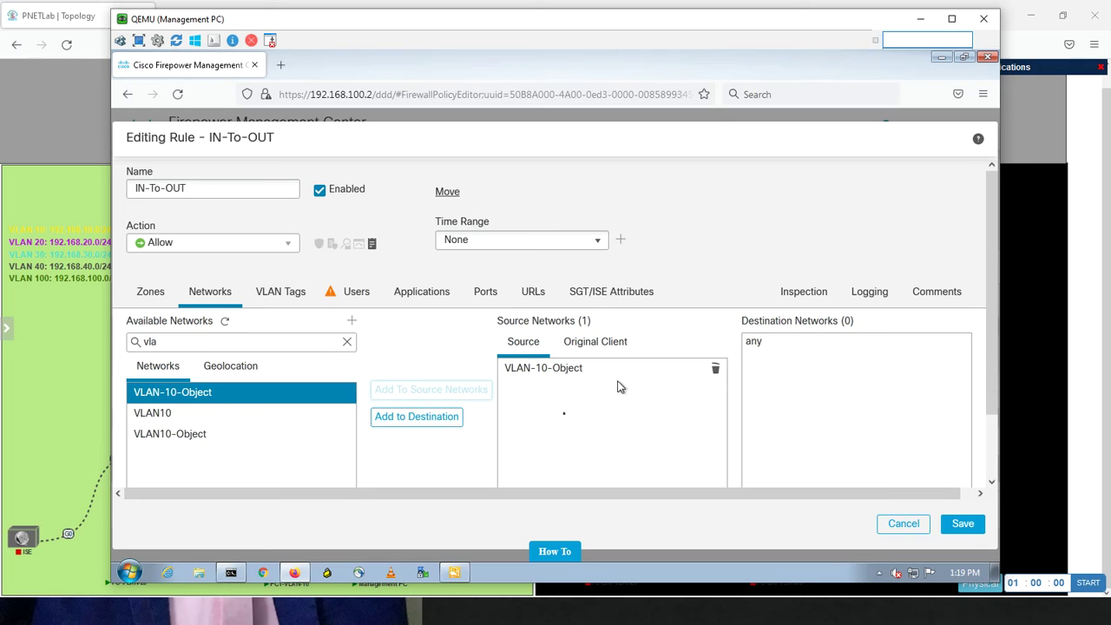
{"action": "left_click", "coordinate": [347, 341]}
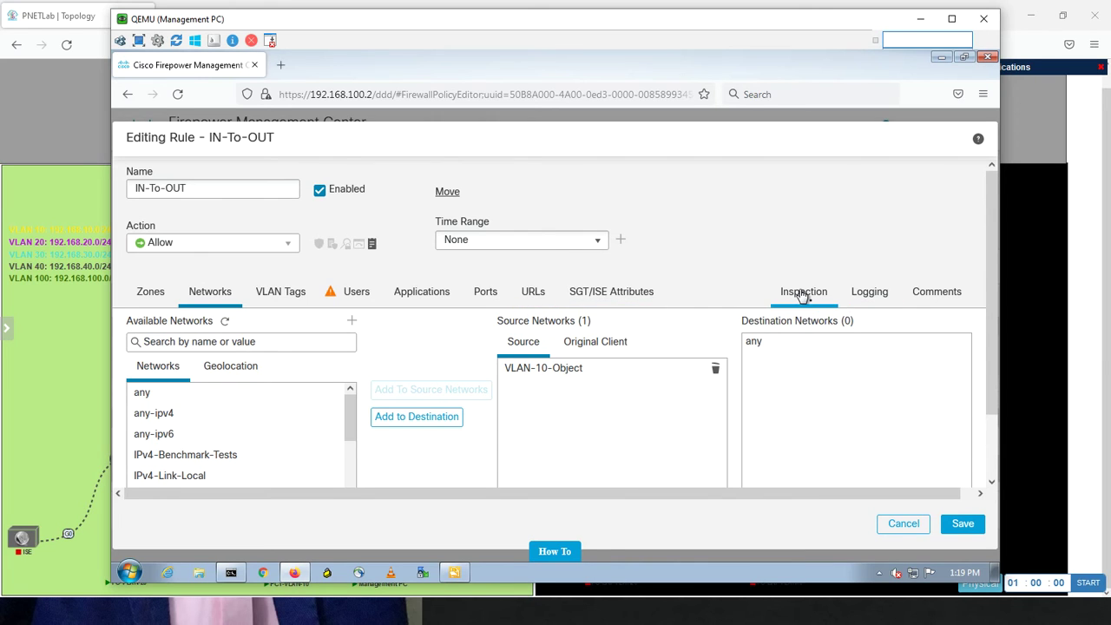
Review the Logging tab and save the IN-To-OUT rule without a change description
{"action": "left_click", "coordinate": [862, 296]}
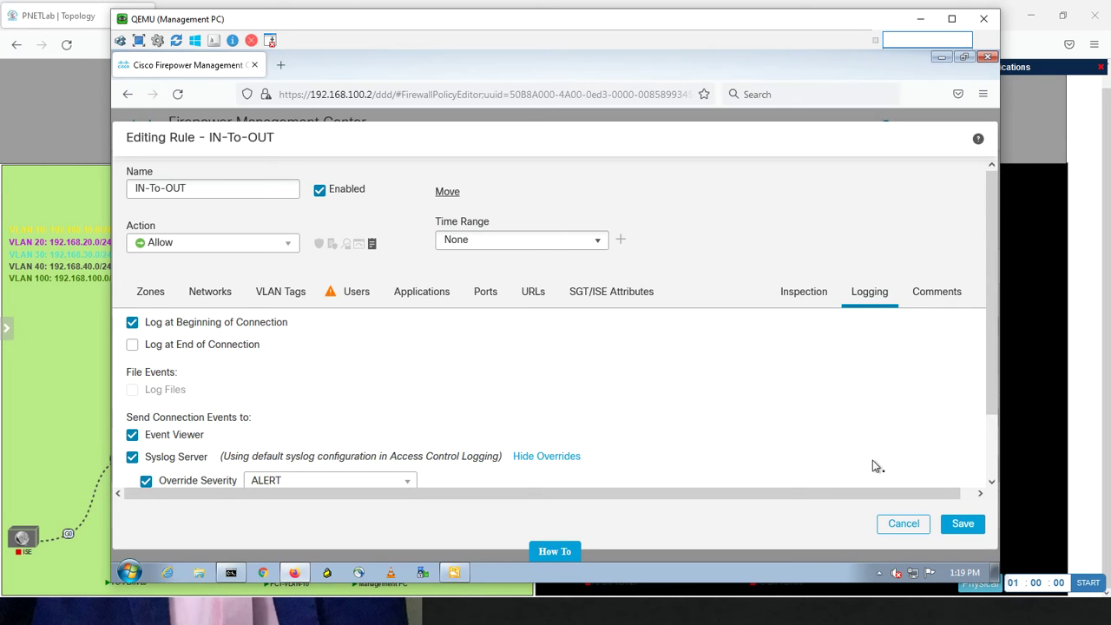
{"action": "left_click", "coordinate": [955, 527]}
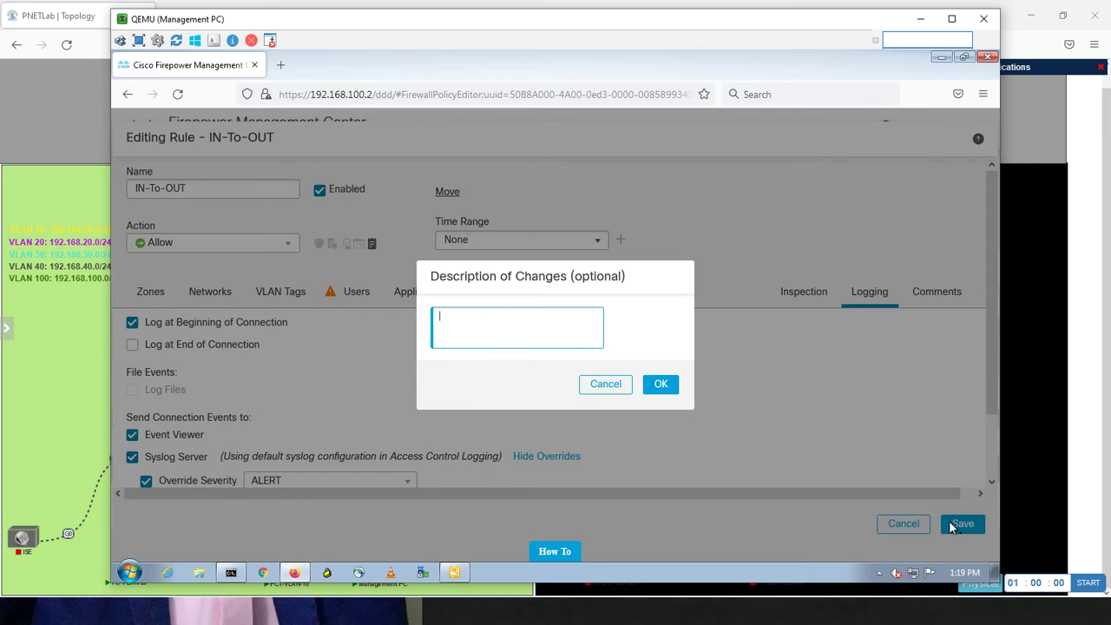
{"action": "left_click", "coordinate": [665, 385]}
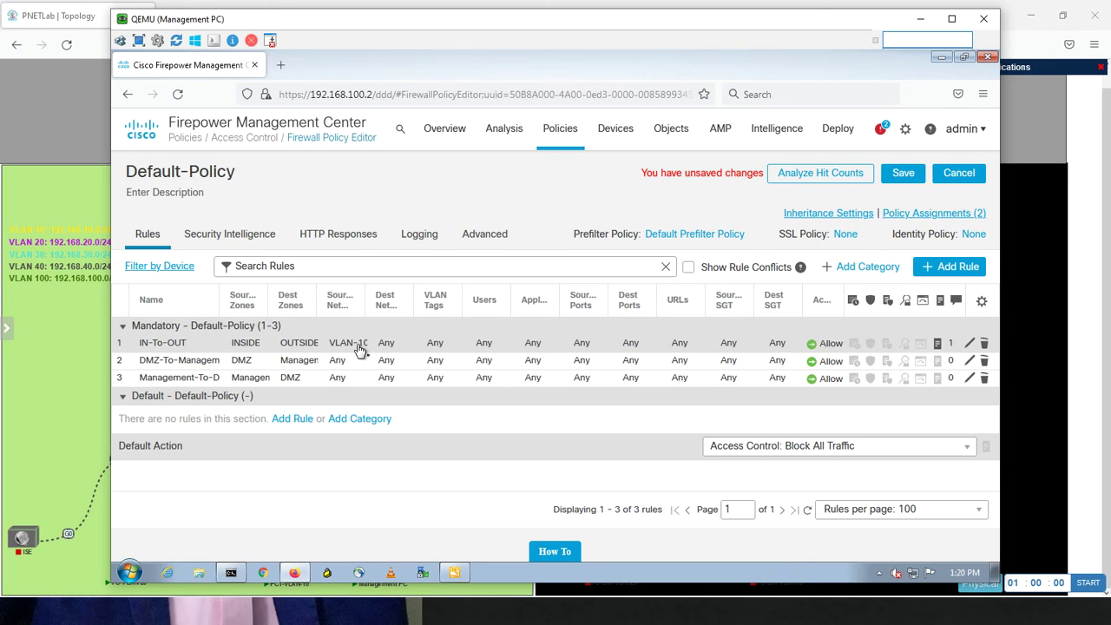
{"action": "mouse_move", "coordinate": [359, 348]}
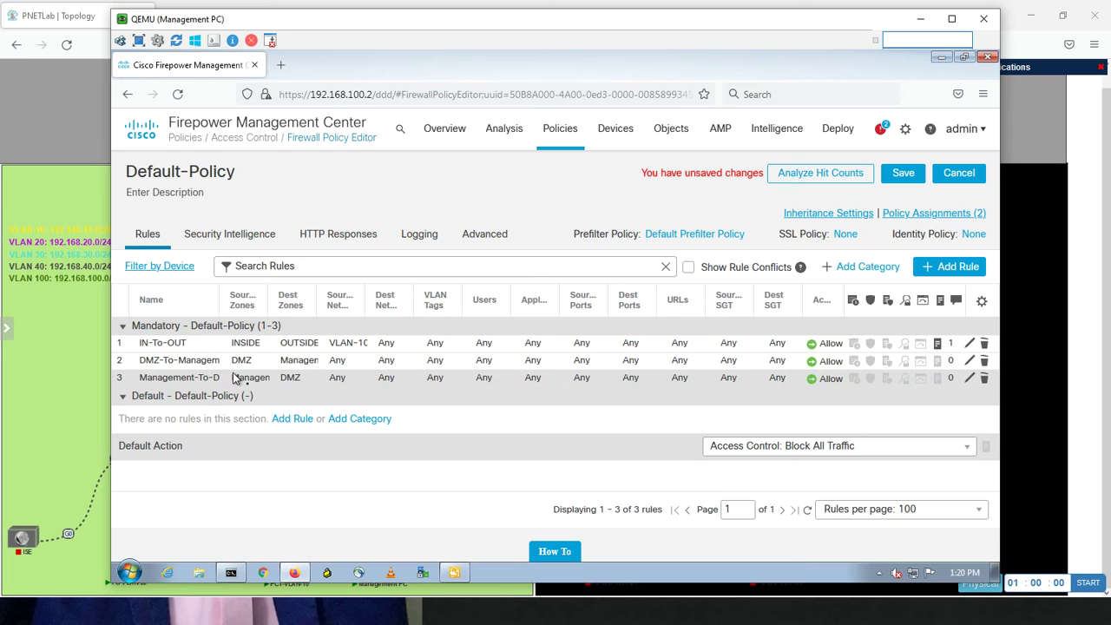
Save Default-Policy and go to the Deploy > Deployment page
{"action": "left_click", "coordinate": [903, 173]}
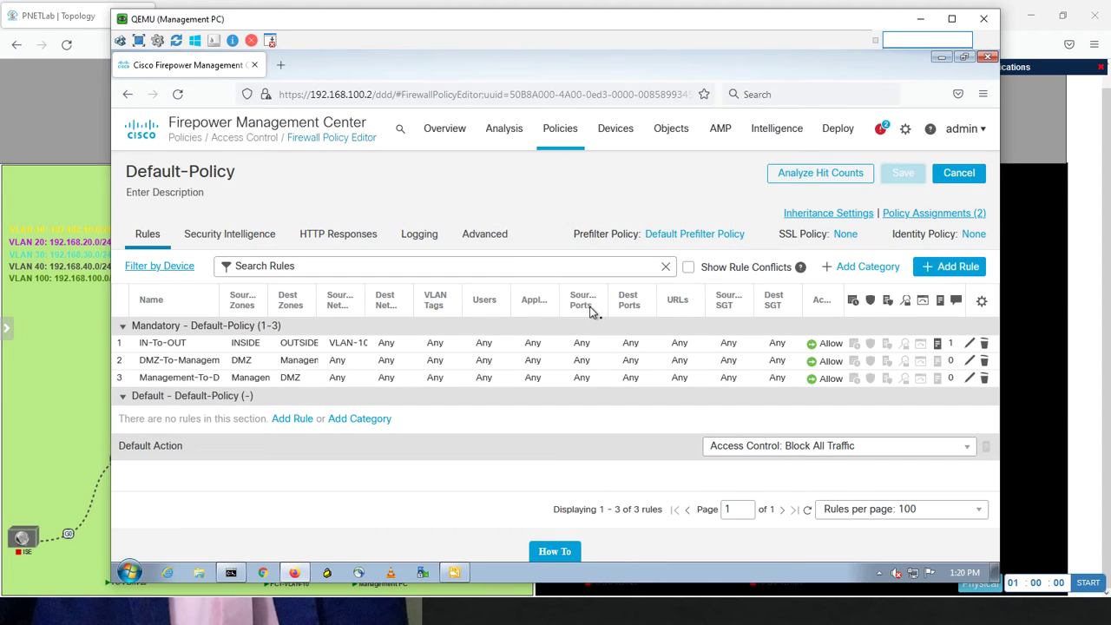
{"action": "left_click", "coordinate": [846, 130]}
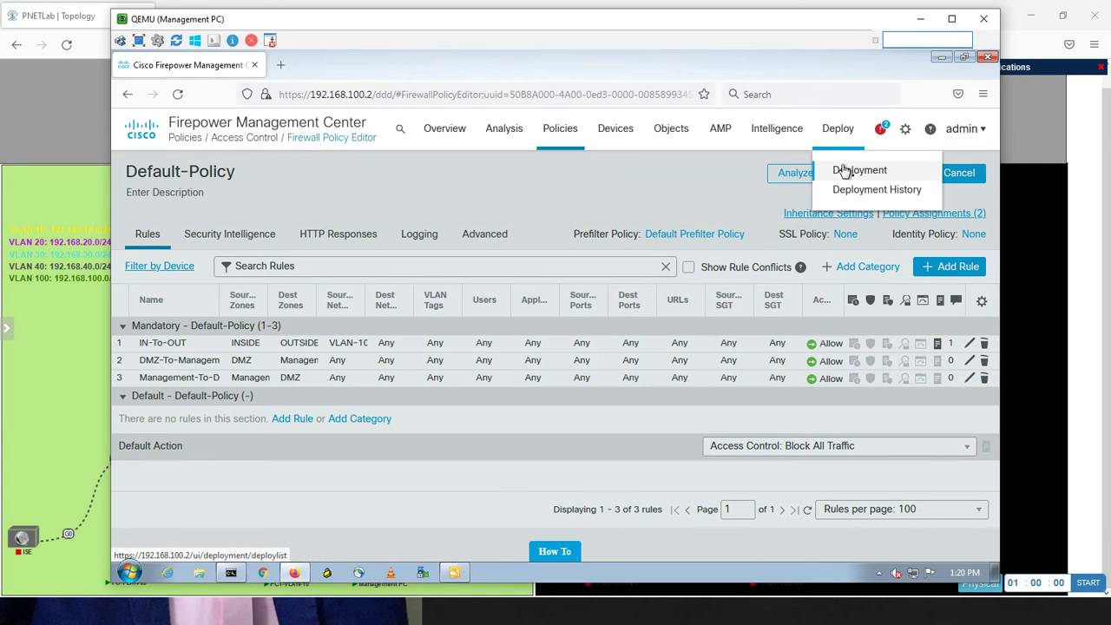
{"action": "left_click", "coordinate": [844, 170]}
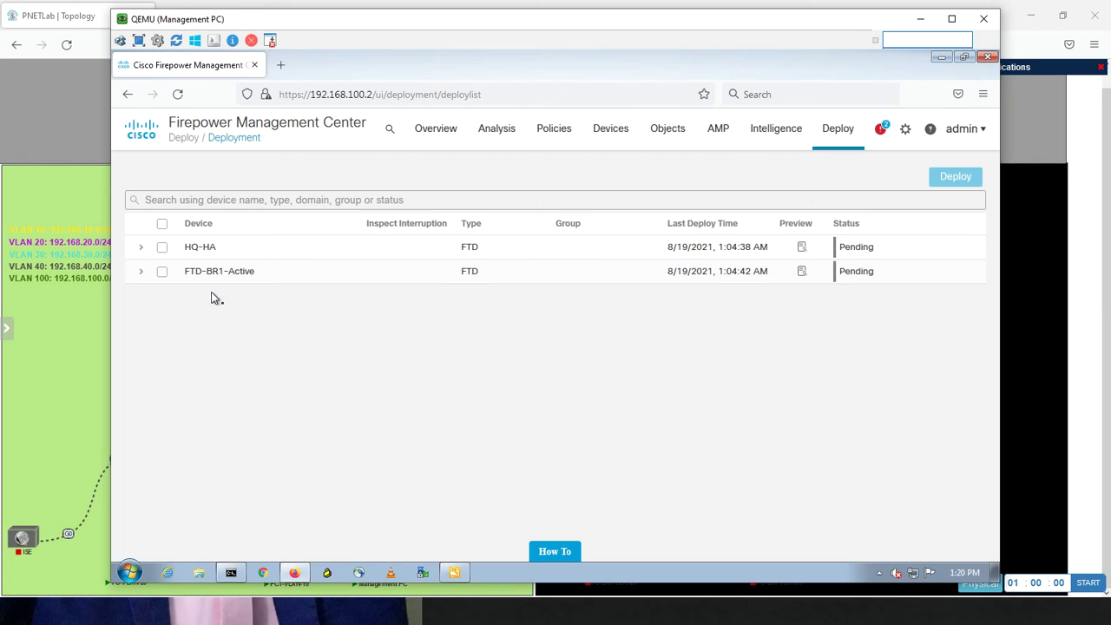
Expand HQ-HA and FTD-BR1-Active pending changes, select both devices, and start the deployment
{"action": "left_click", "coordinate": [141, 272]}
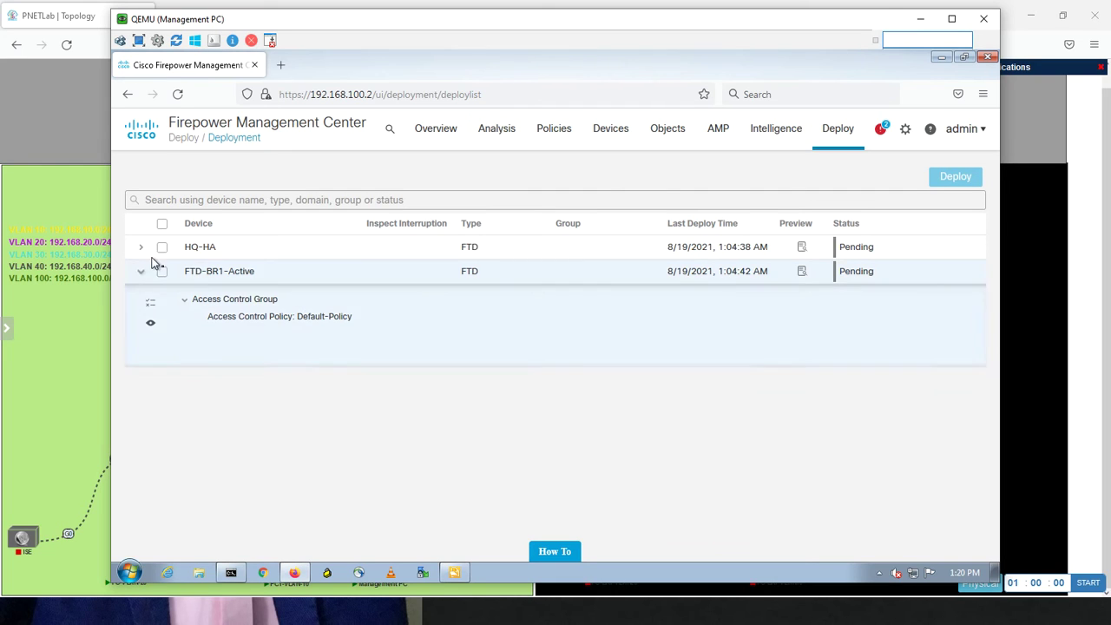
{"action": "left_click", "coordinate": [143, 249]}
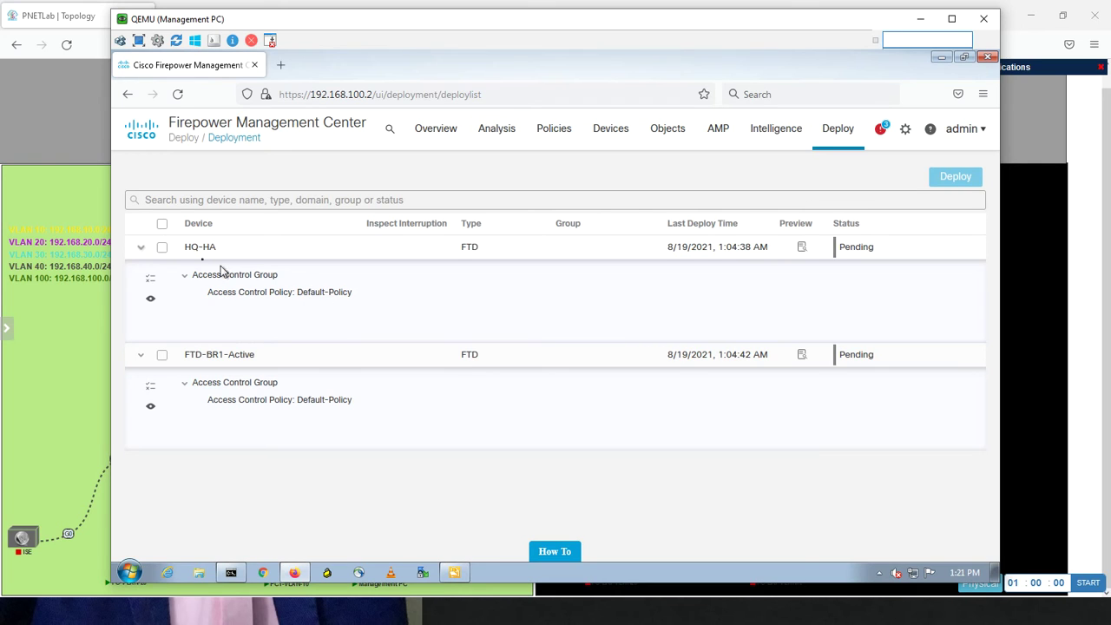
{"action": "left_click", "coordinate": [162, 226]}
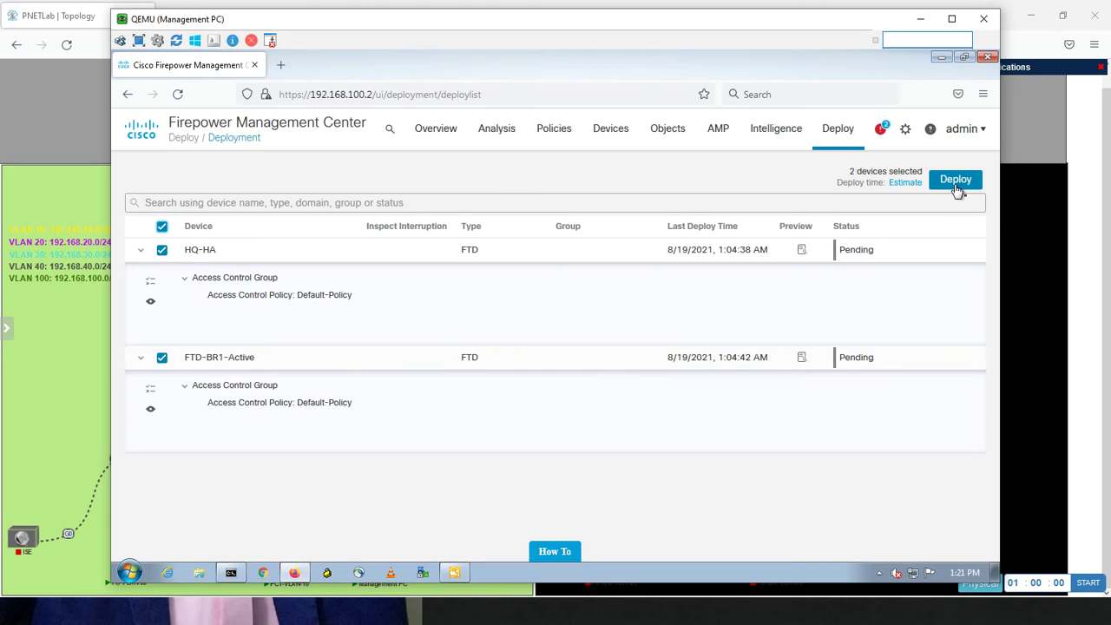
{"action": "left_click", "coordinate": [956, 183]}
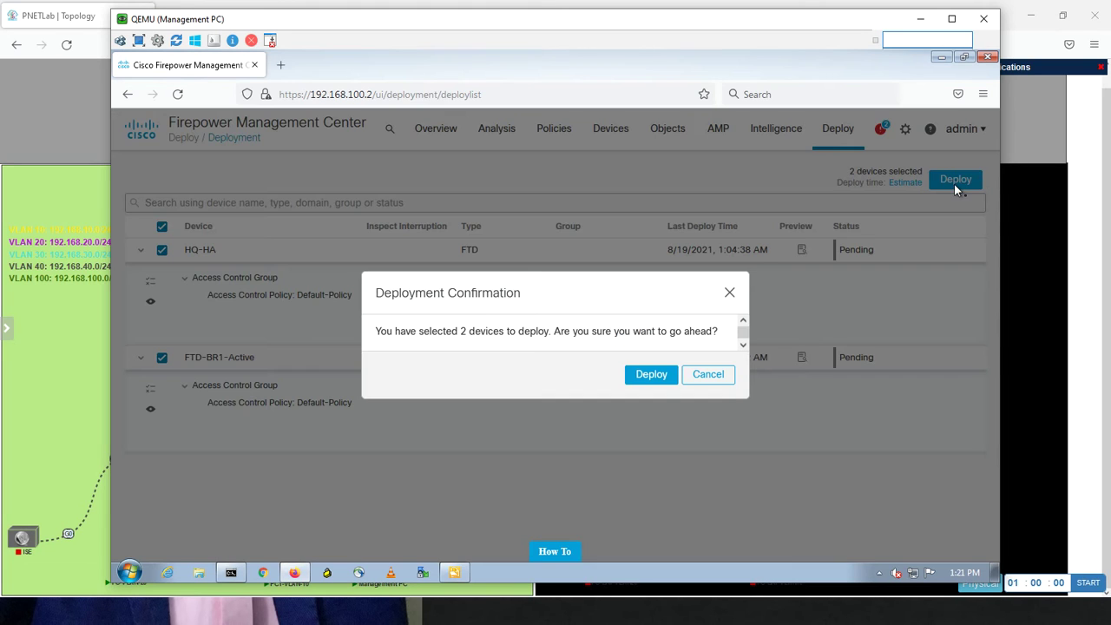
Deploy Default-Policy to HQ-HA and FTD-BR1-Active, accepting the zone validation warnings
{"action": "left_click", "coordinate": [644, 379]}
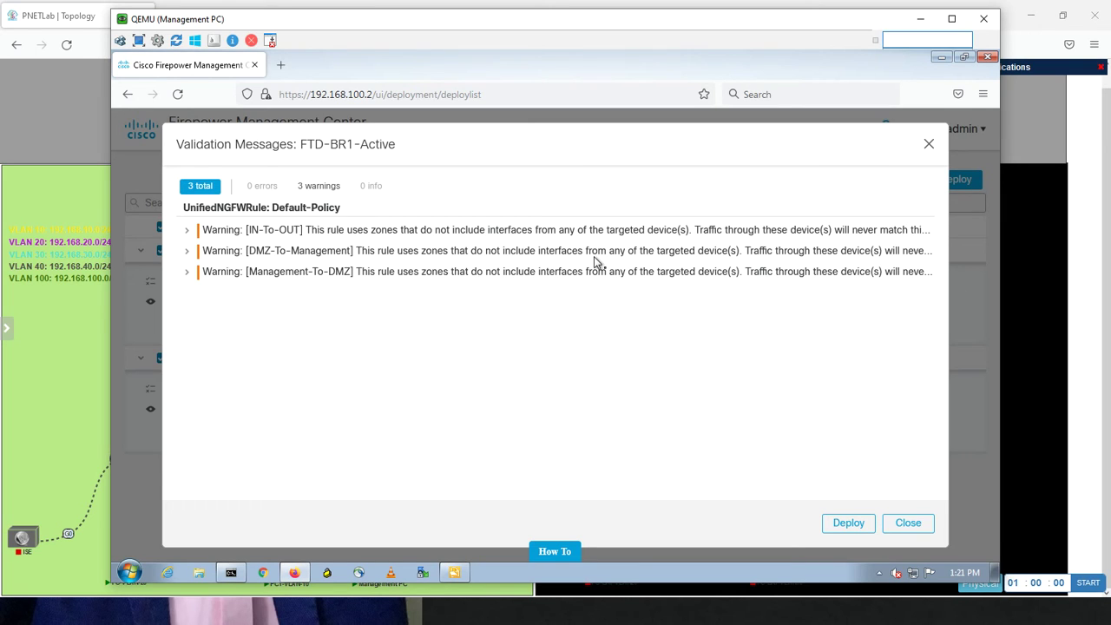
{"action": "left_click", "coordinate": [922, 21]}
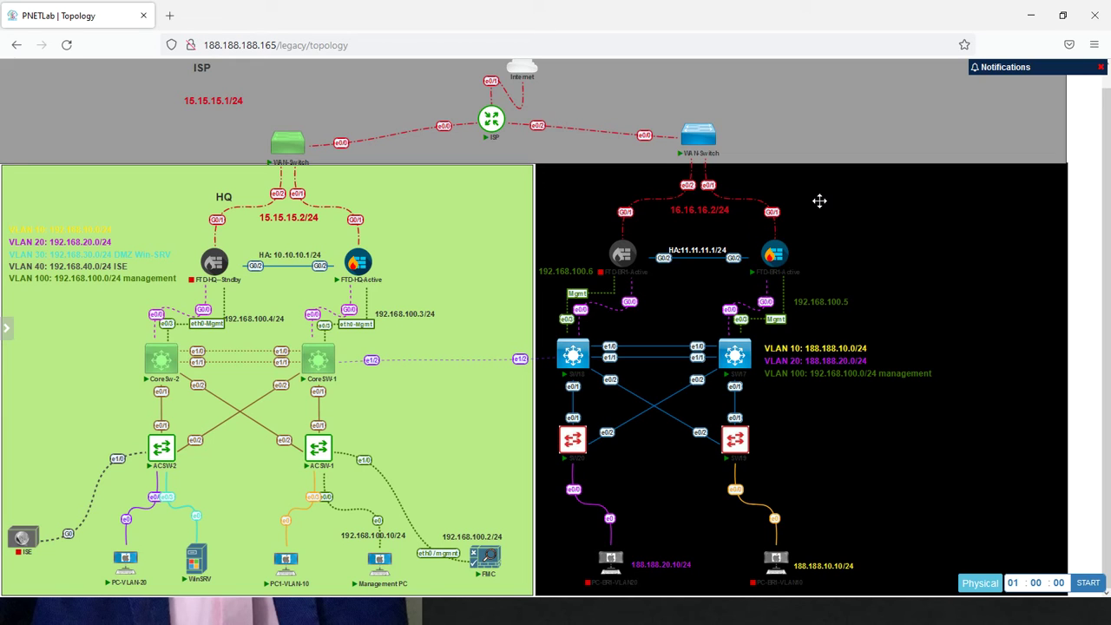
{"action": "mouse_move", "coordinate": [800, 257]}
{"action": "key", "text": "alt+Tab"}
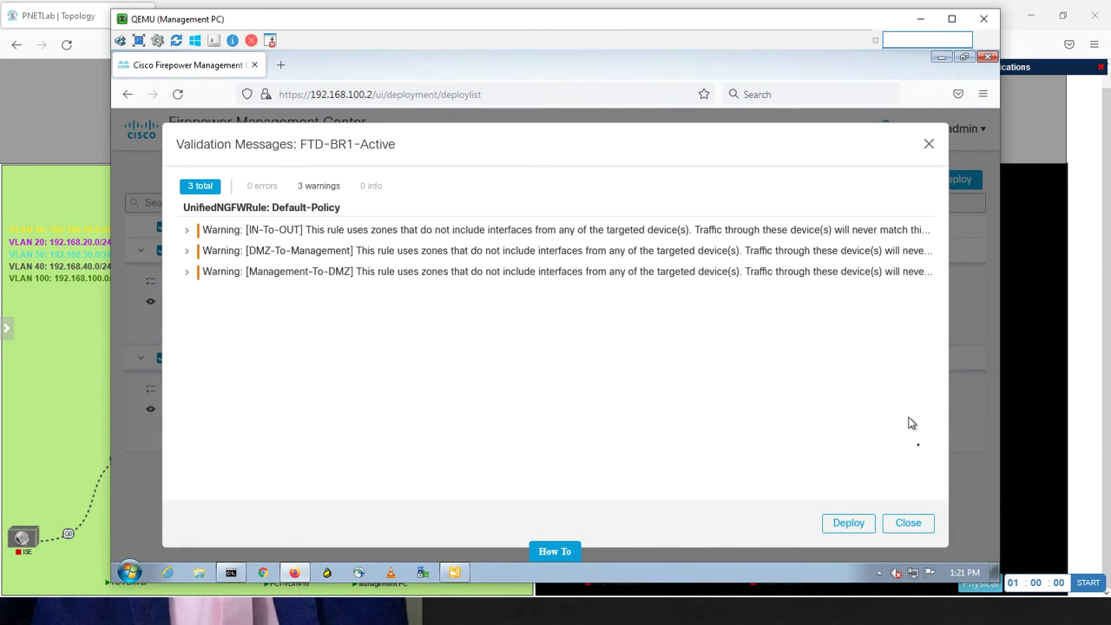
{"action": "left_click", "coordinate": [859, 524]}
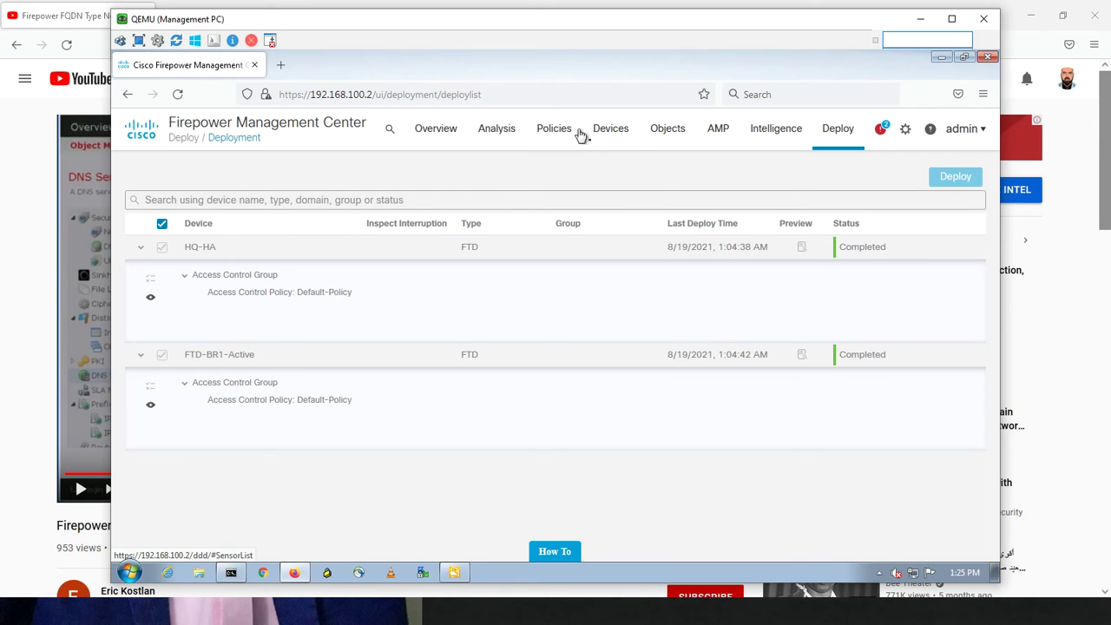
Return FMC to Device Management, close YouTube, and open the PC-VLAN-20 console from the PNETLab topology
{"action": "mouse_move", "coordinate": [611, 135]}
{"action": "left_click", "coordinate": [613, 172]}
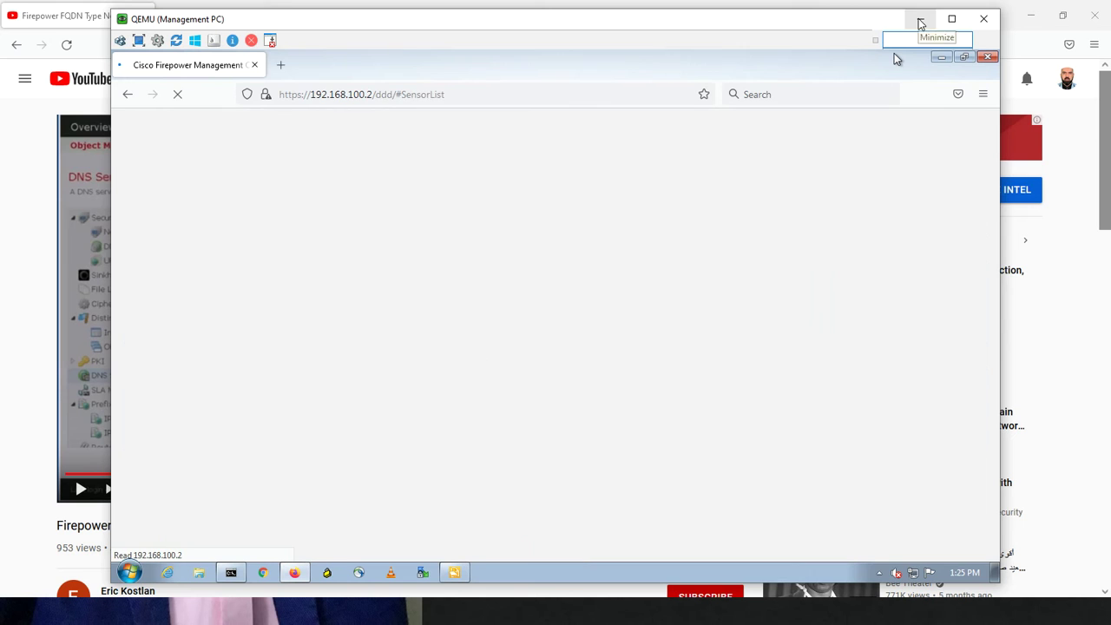
{"action": "left_click", "coordinate": [1092, 17]}
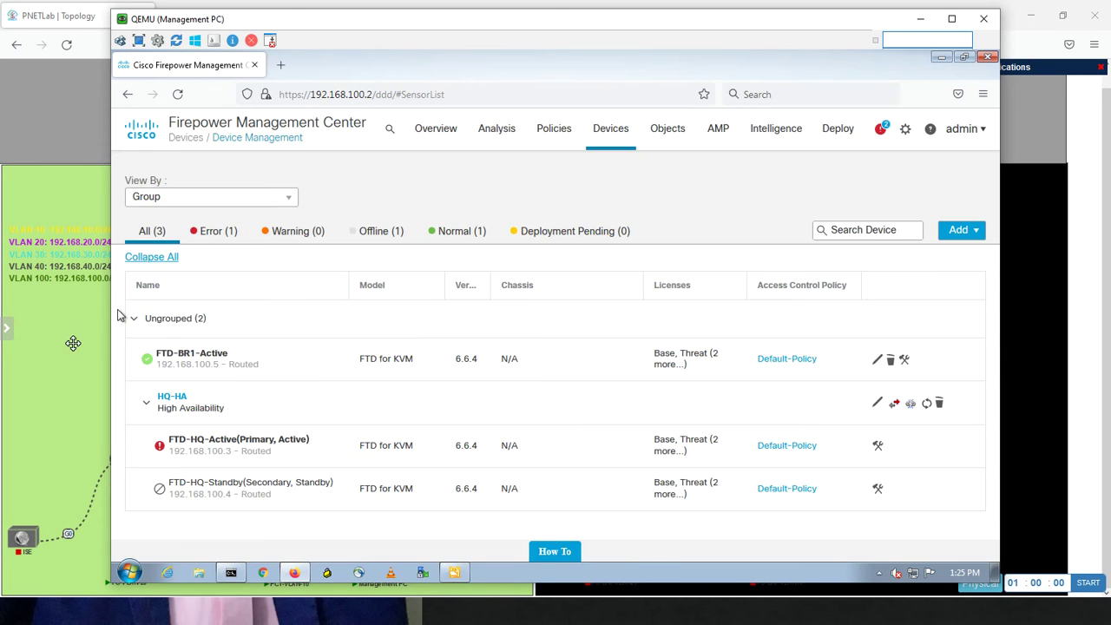
{"action": "left_click", "coordinate": [73, 344]}
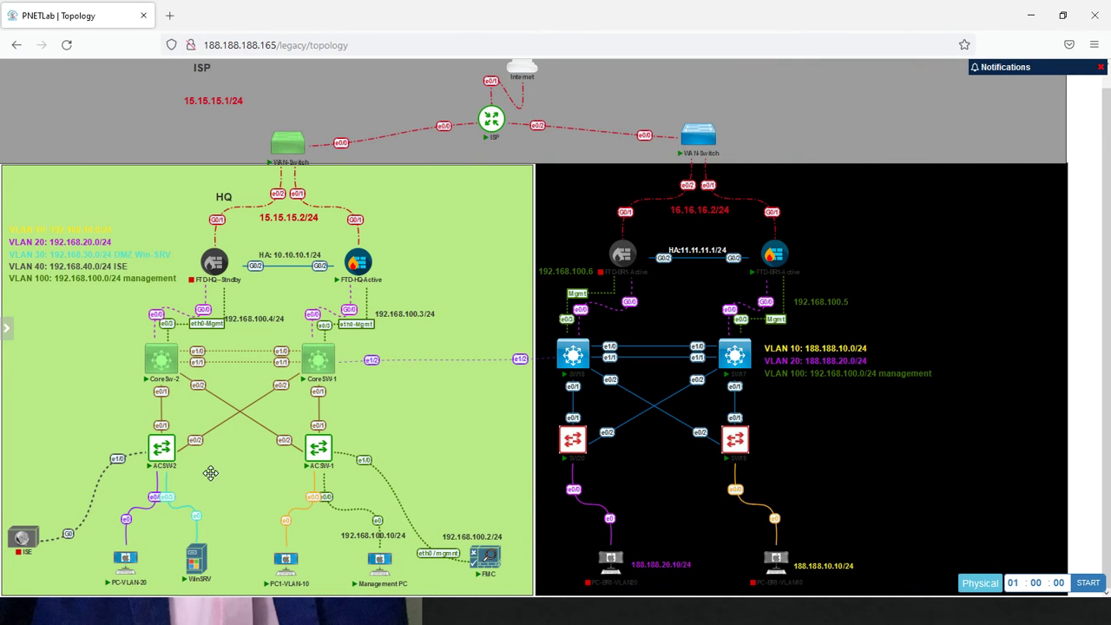
{"action": "left_click", "coordinate": [130, 569]}
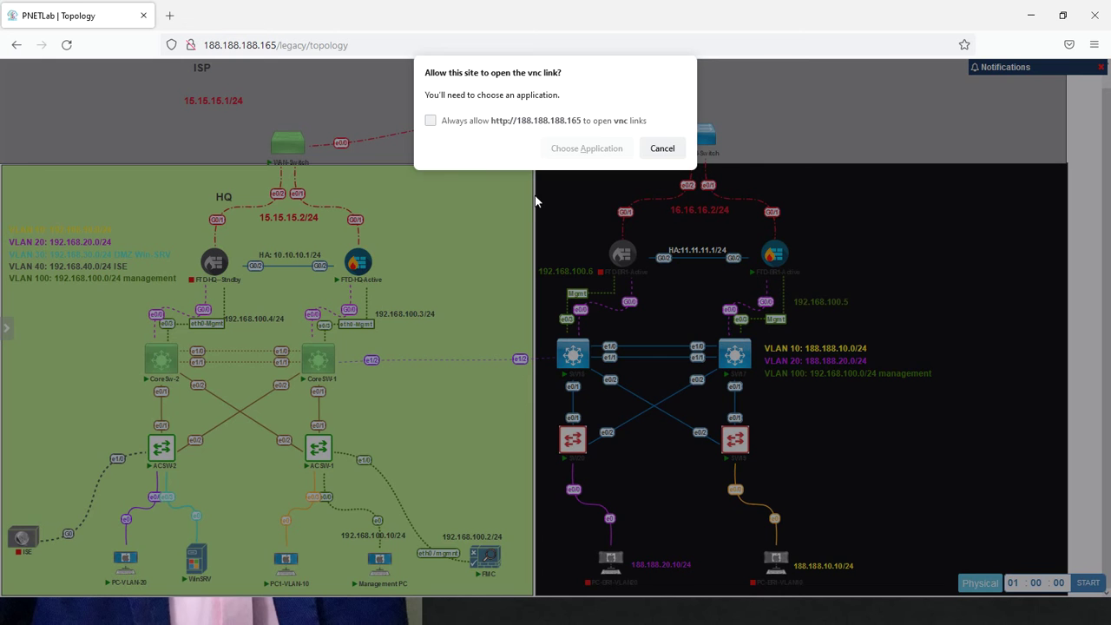
{"action": "left_click", "coordinate": [571, 153]}
{"action": "left_click", "coordinate": [599, 224]}
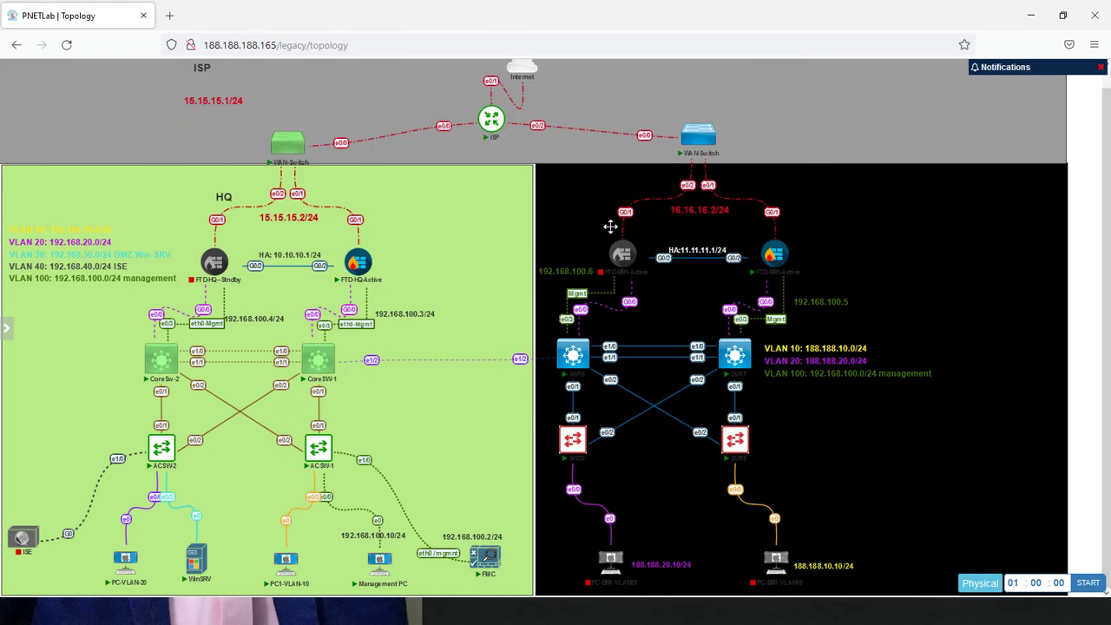
{"action": "key", "text": "Return"}
{"action": "key", "text": "Return"}
{"action": "key", "text": "Return"}
{"action": "key", "text": "Return"}
{"action": "key", "text": "Return"}
{"action": "key", "text": "Return"}
{"action": "key", "text": "Return"}
{"action": "key", "text": "Return"}
{"action": "key", "text": "Return"}
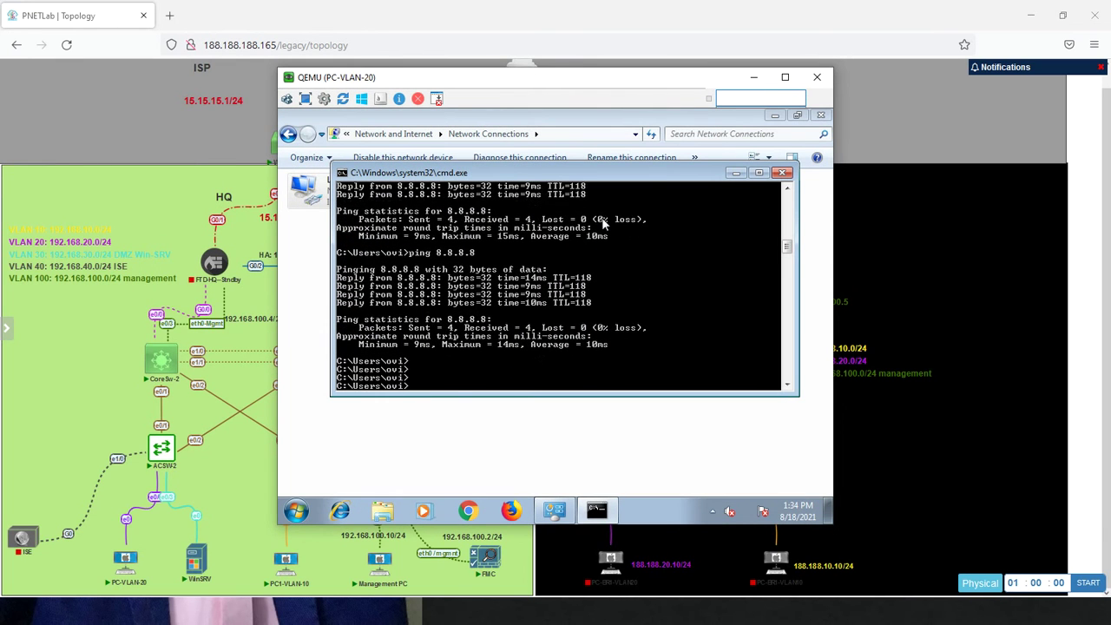
Pause the screen recording and launch cmd on the VLAN 20 PC
{"action": "key", "text": "Return"}
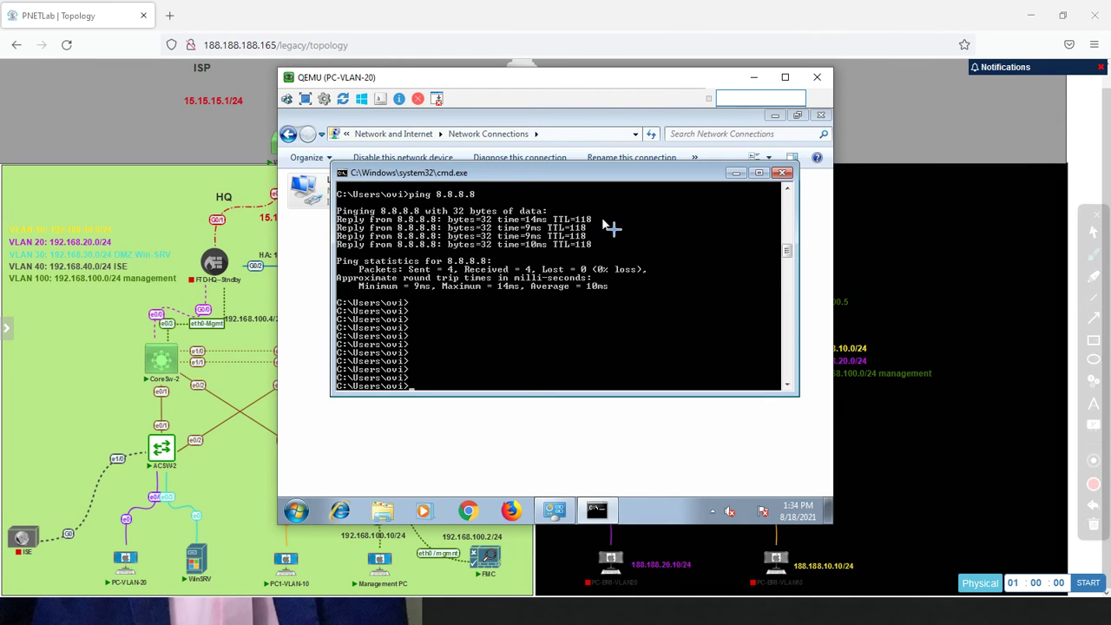
{"action": "key", "text": "alt+Tab"}
{"action": "key", "text": "alt+Tab"}
{"action": "key", "text": "alt+Tab"}
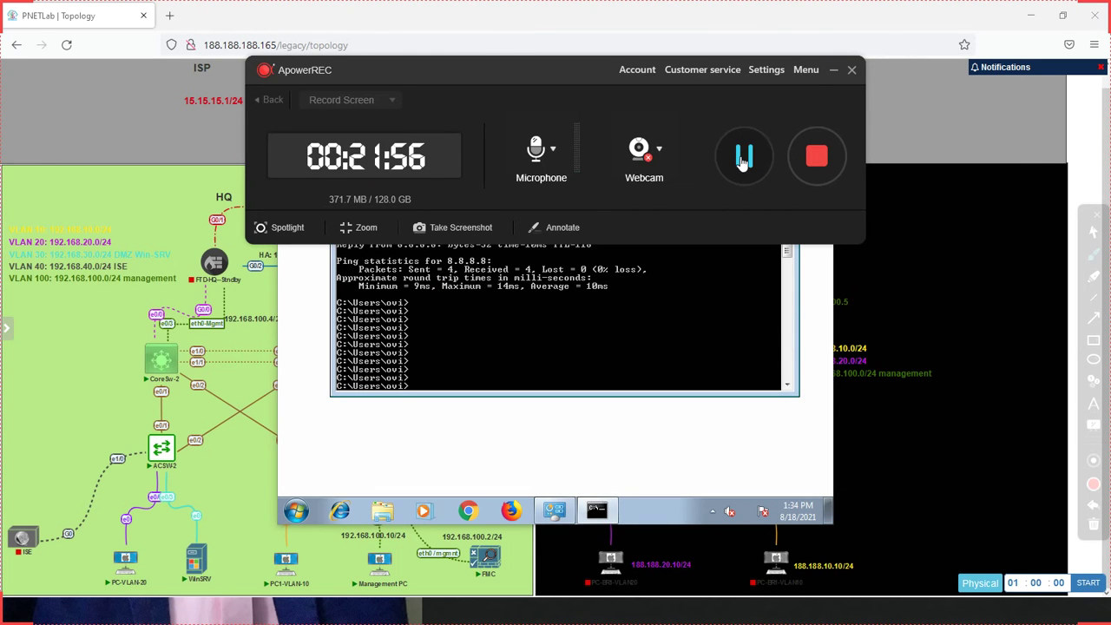
{"action": "left_click", "coordinate": [745, 156]}
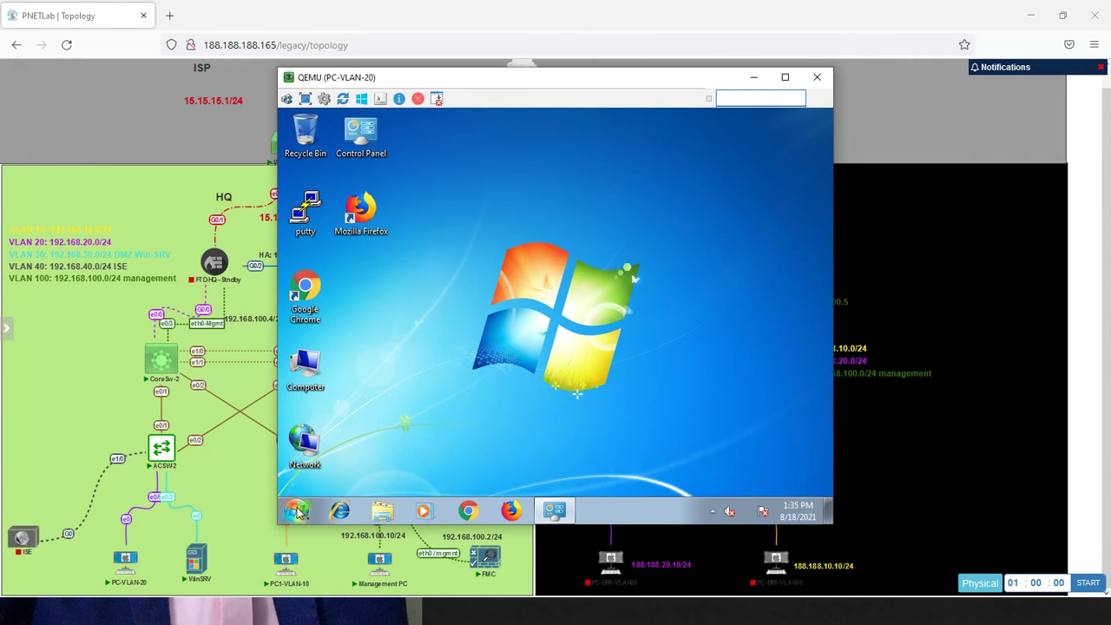
{"action": "left_click", "coordinate": [296, 512]}
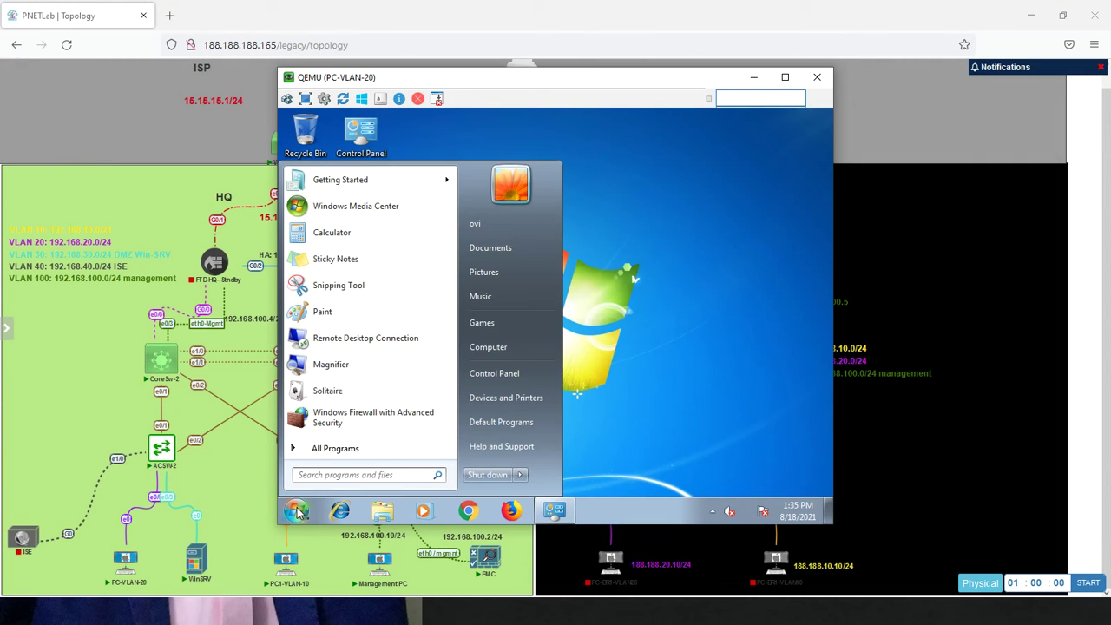
{"action": "type", "text": "cmd"}
{"action": "key", "text": "Return"}
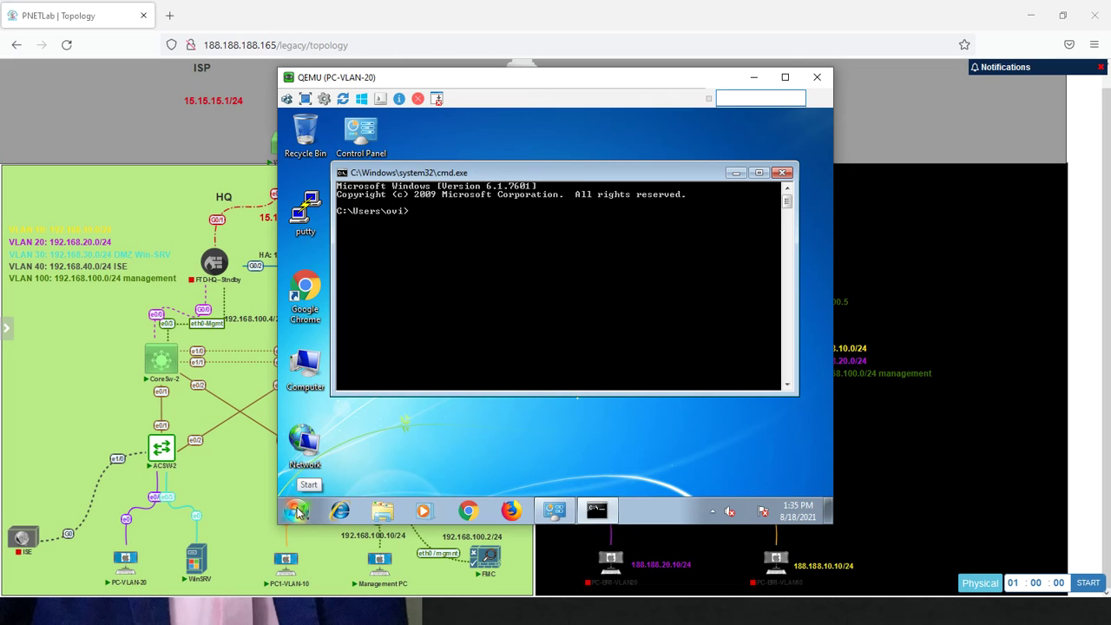
Run ipconfig (192.168.20.11) and ping 8.8.8.8, which fully times out, then return to the topology
{"action": "type", "text": "ipconfig"}
{"action": "key", "text": "Return"}
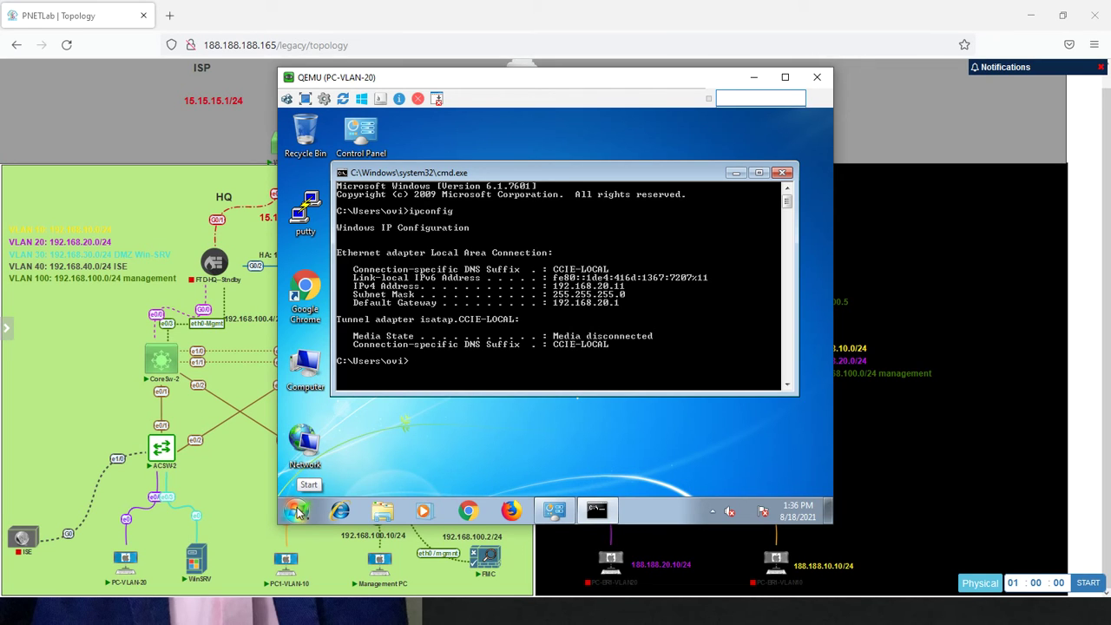
{"action": "key", "text": "Return"}
{"action": "key", "text": "Return"}
{"action": "key", "text": "Return"}
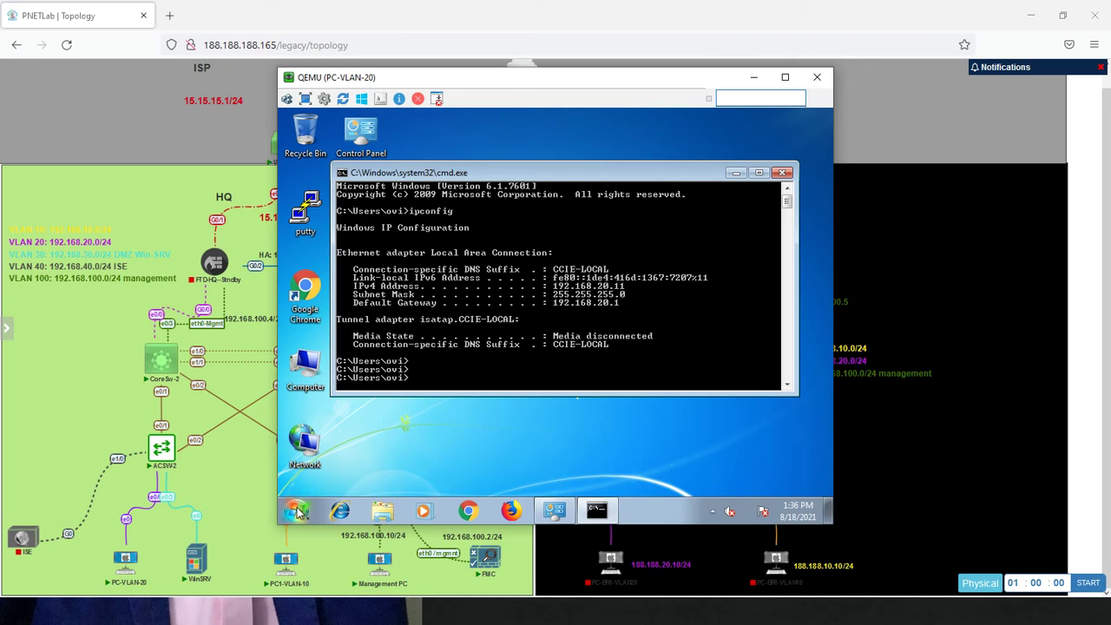
{"action": "type", "text": "ping 8.8.8.8"}
{"action": "key", "text": "Return"}
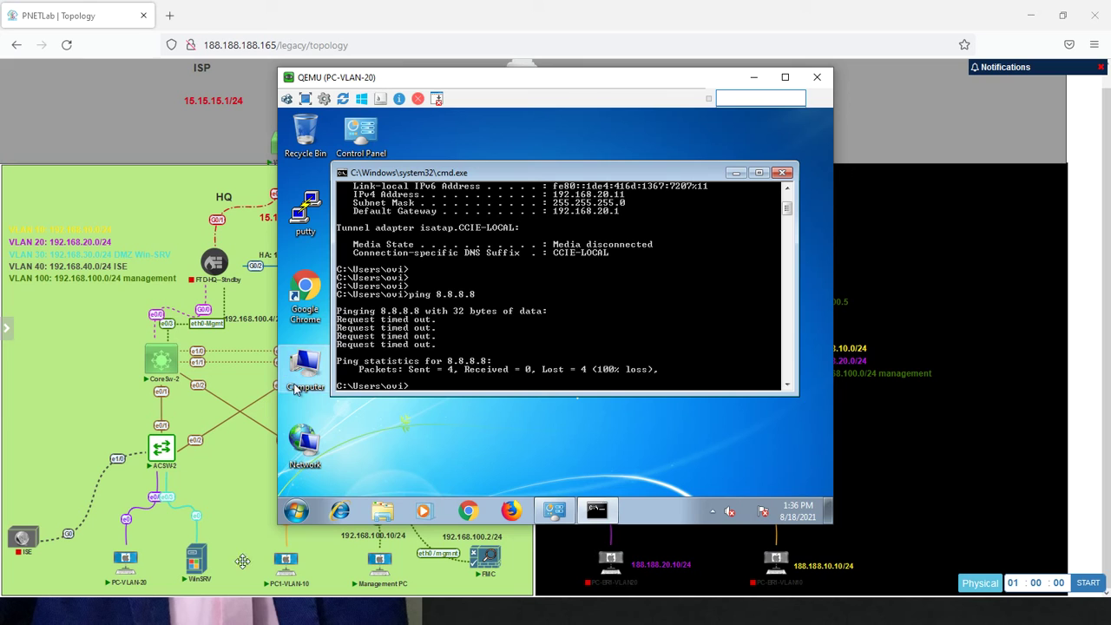
{"action": "left_click", "coordinate": [255, 497]}
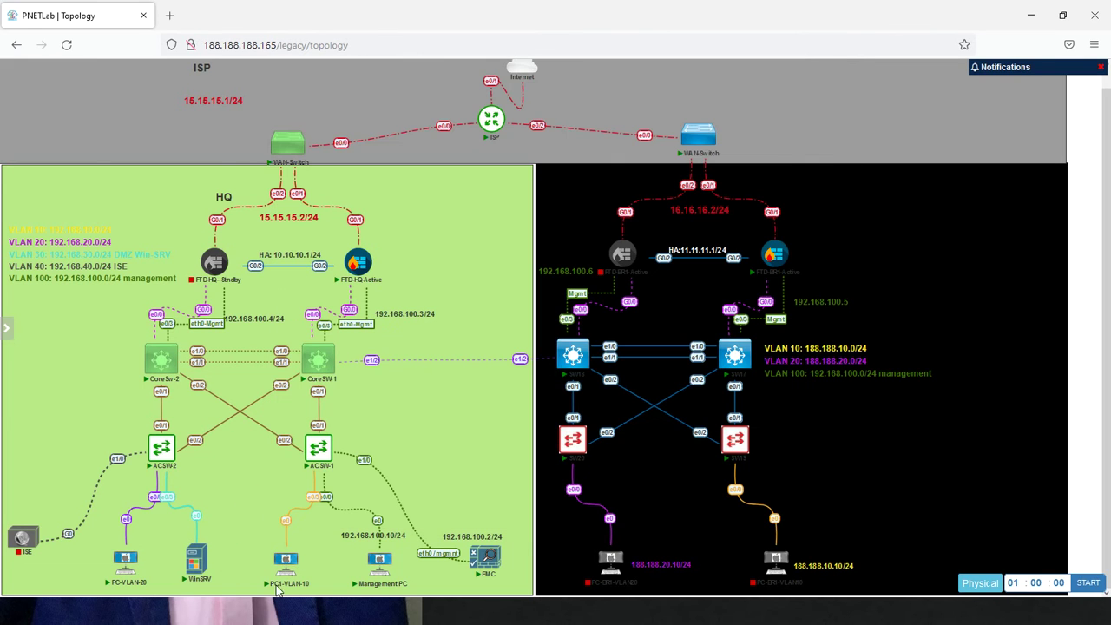
Open the PC1-VLAN-10 console from the topology and launch cmd
{"action": "left_click", "coordinate": [290, 580]}
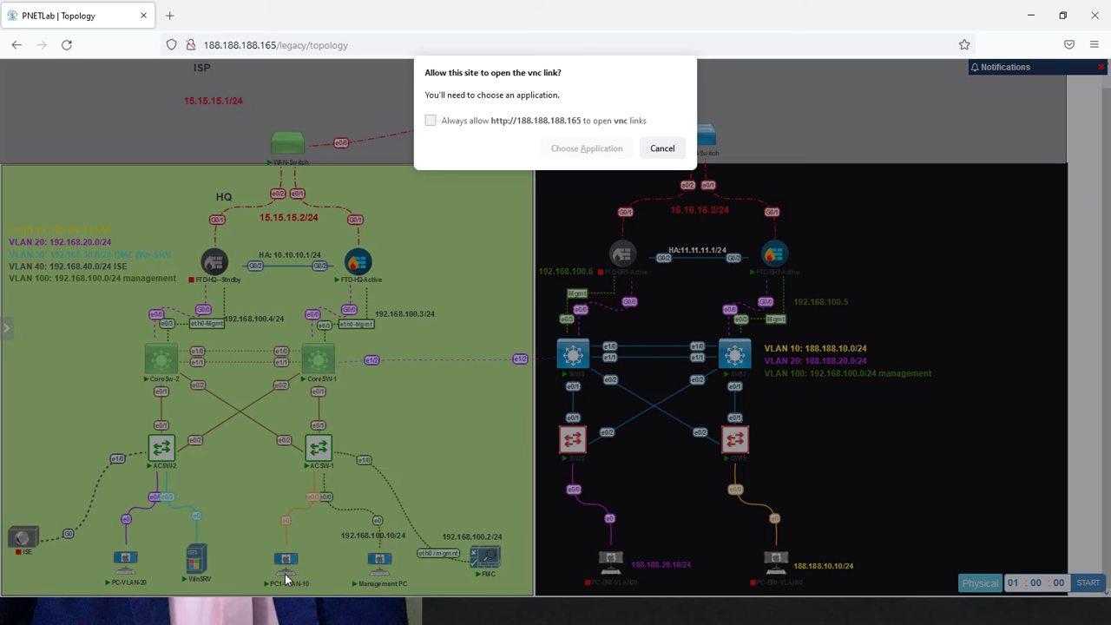
{"action": "left_click", "coordinate": [579, 149]}
{"action": "left_click", "coordinate": [603, 225]}
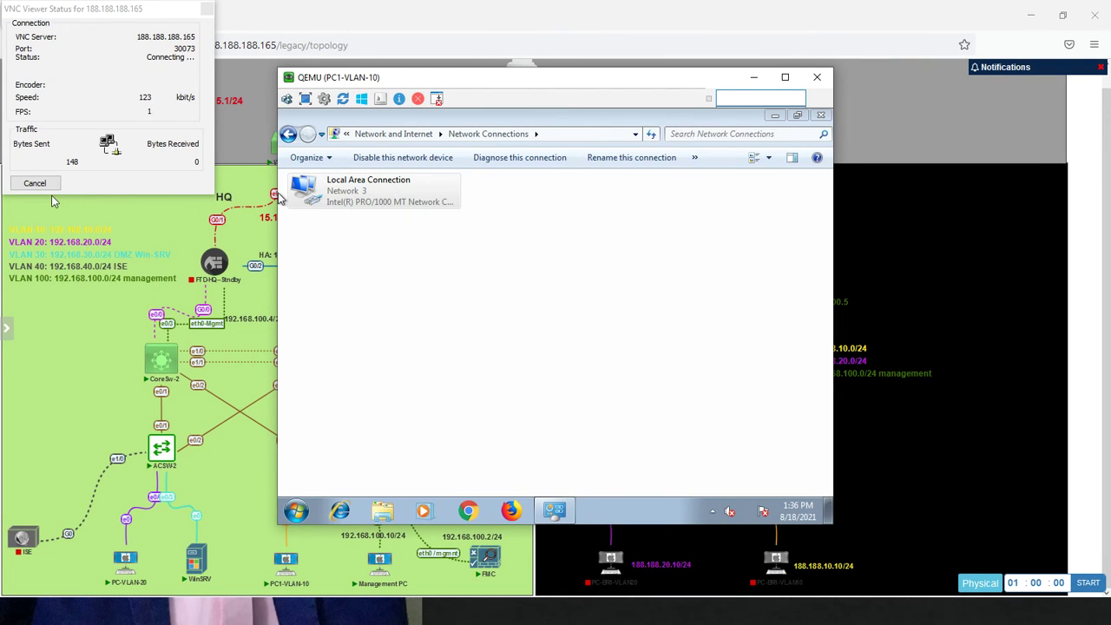
{"action": "left_click", "coordinate": [34, 183]}
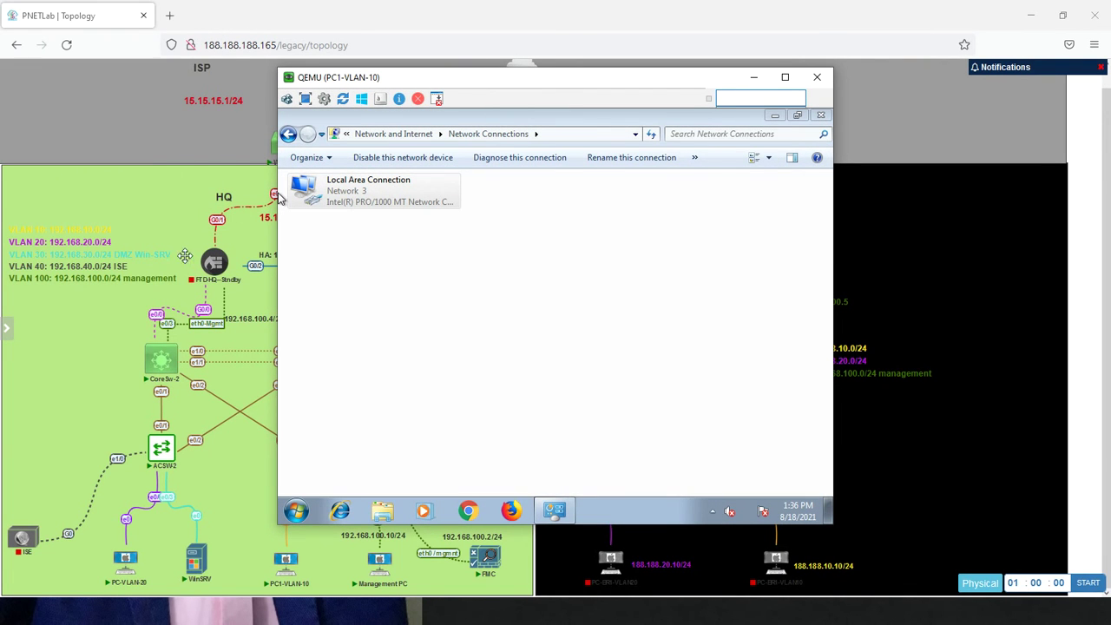
{"action": "left_click", "coordinate": [296, 510]}
{"action": "type", "text": "cmd"}
{"action": "key", "text": "Return"}
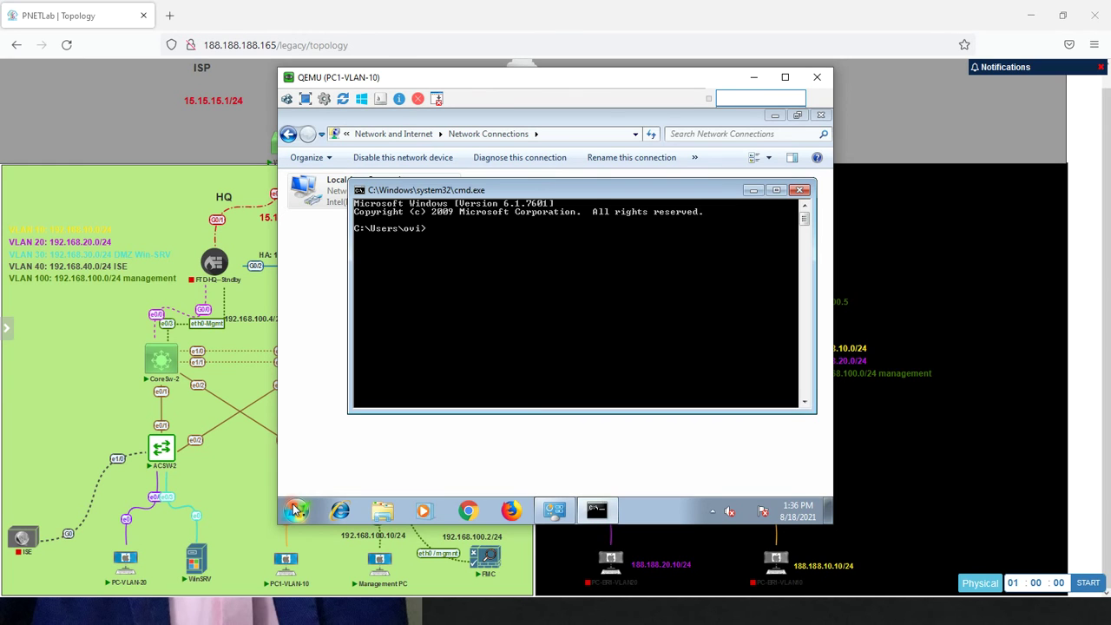
Run ipconfig (192.168.10.12) and ping 8.8.8.8, getting replies
{"action": "key", "text": "Return"}
{"action": "key", "text": "Return"}
{"action": "type", "text": "ipconfig"}
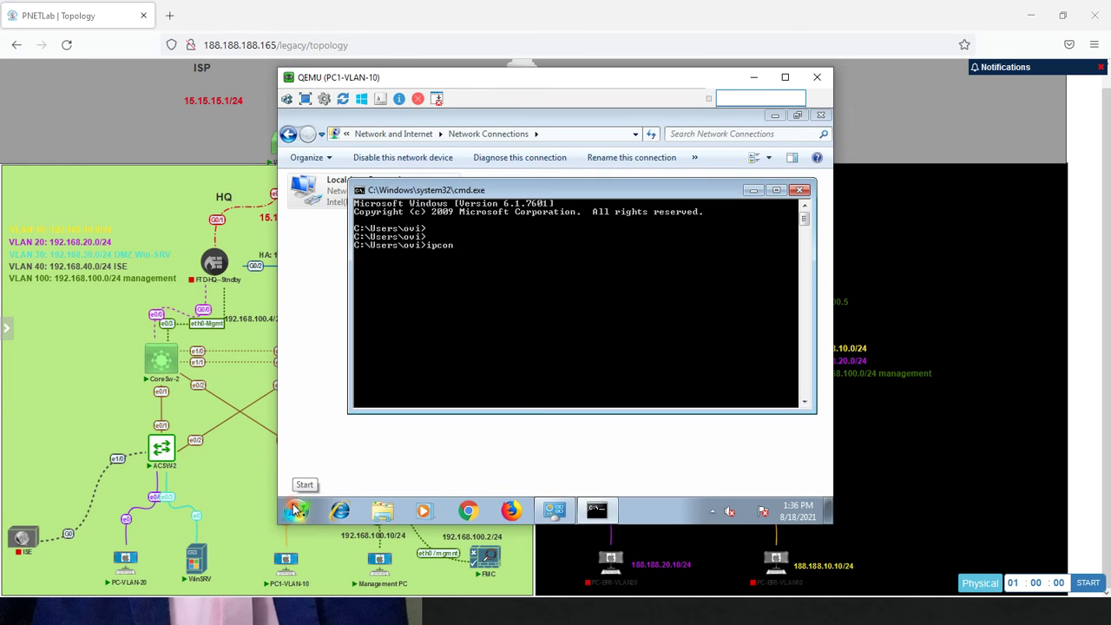
{"action": "key", "text": "Return"}
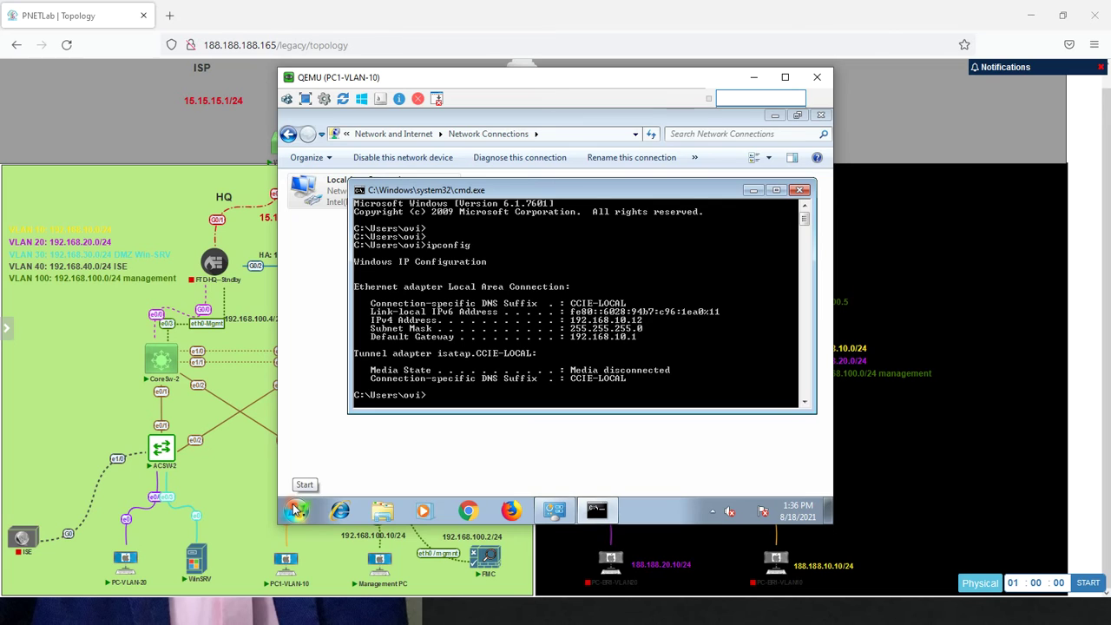
{"action": "key", "text": "Return"}
{"action": "key", "text": "Return"}
{"action": "key", "text": "Return"}
{"action": "key", "text": "Return"}
{"action": "type", "text": "pin"}
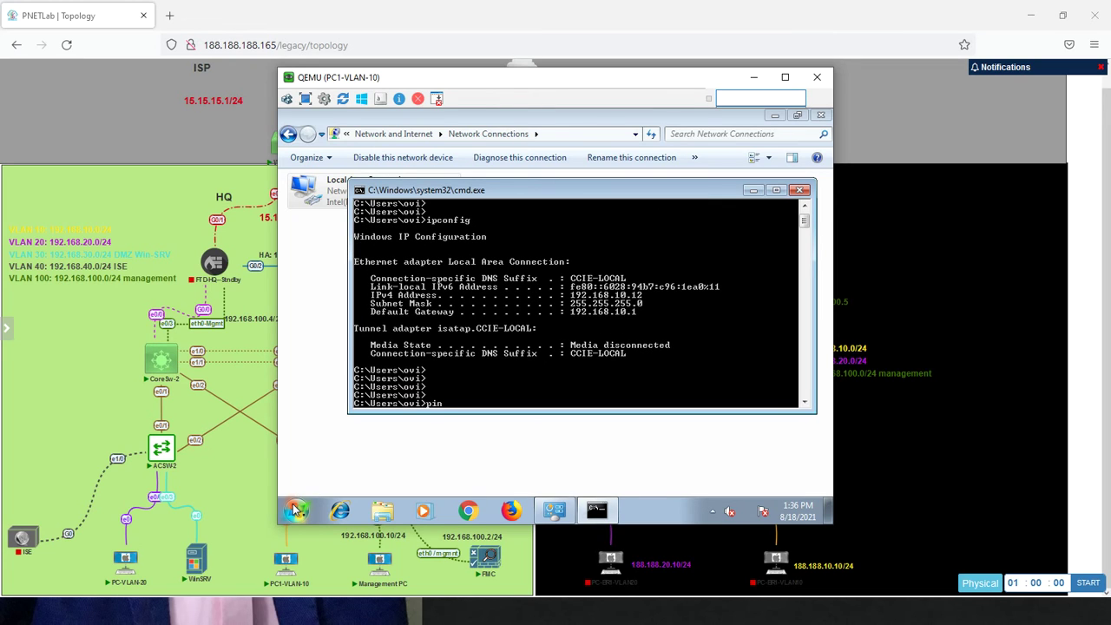
{"action": "type", "text": "g 8.8.8.8"}
{"action": "key", "text": "Return"}
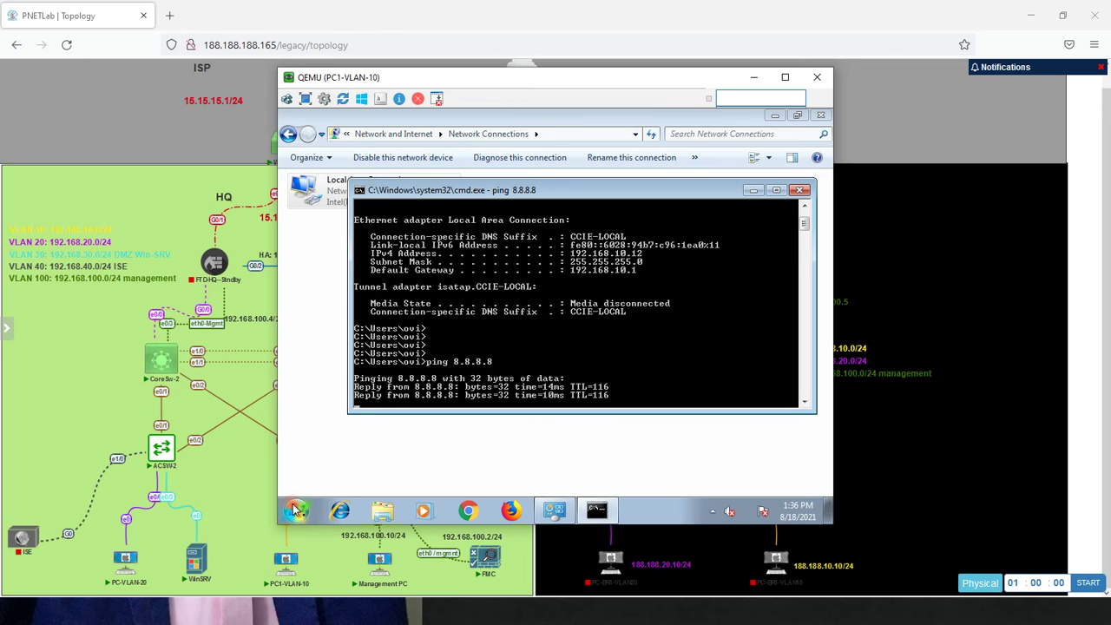
Switch back to the Management PC showing FMC's Device Management list
{"action": "key", "text": "alt+Tab"}
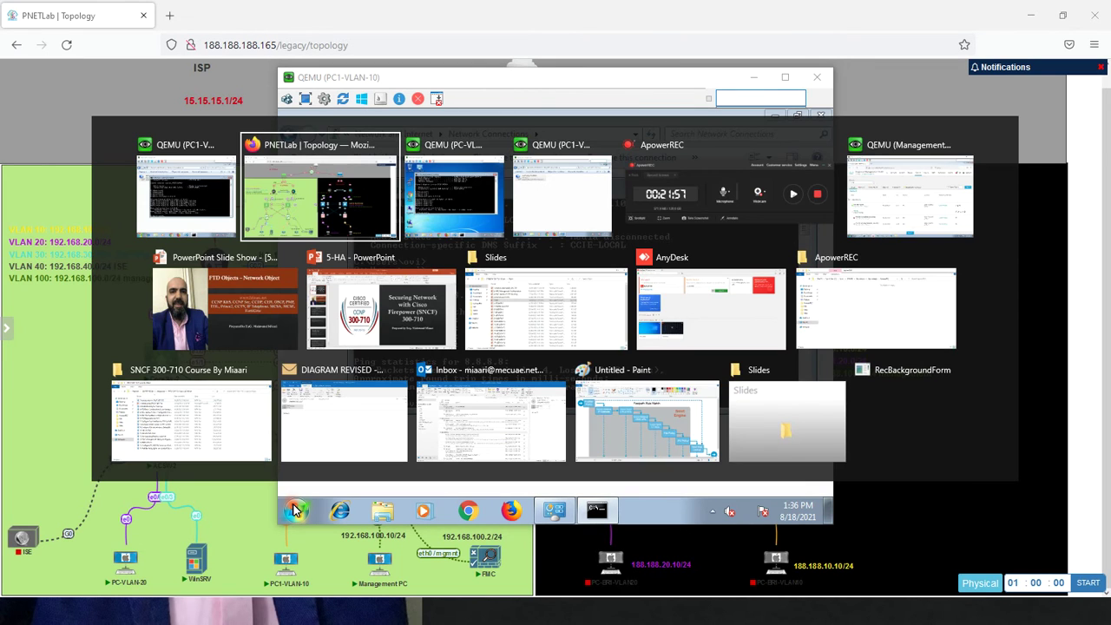
{"action": "key", "text": "alt+Tab"}
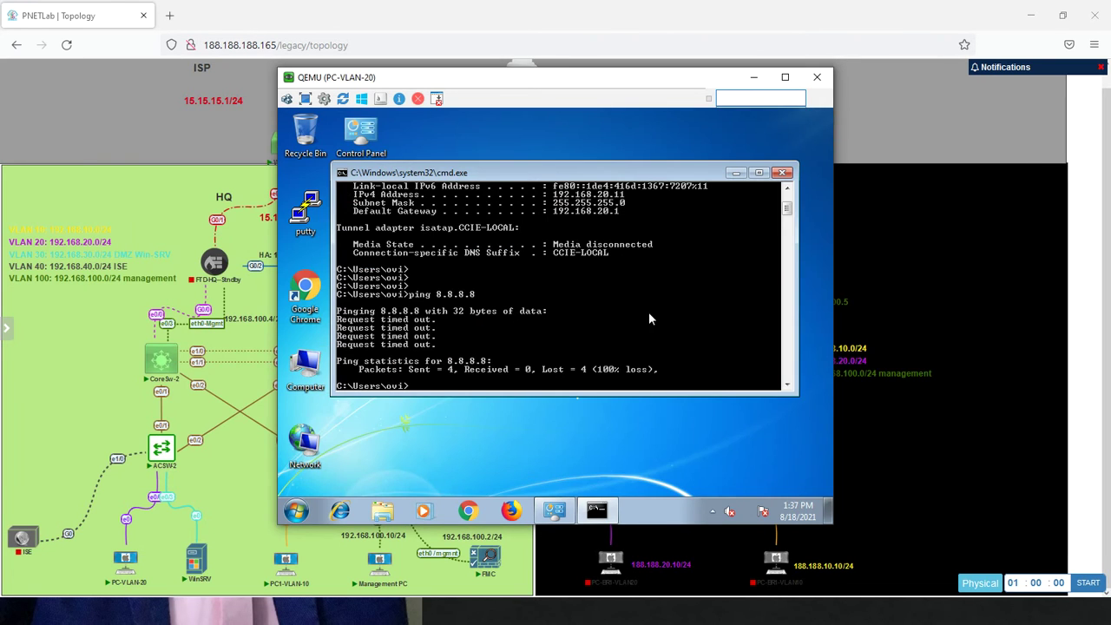
{"action": "key", "text": "alt+Tab"}
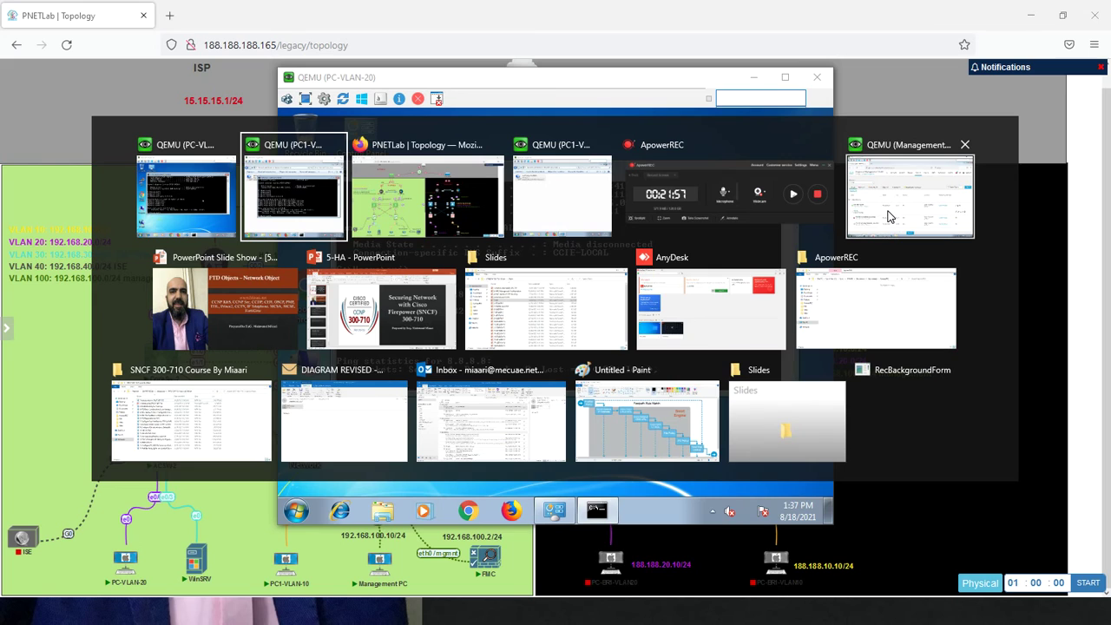
{"action": "left_click", "coordinate": [888, 216]}
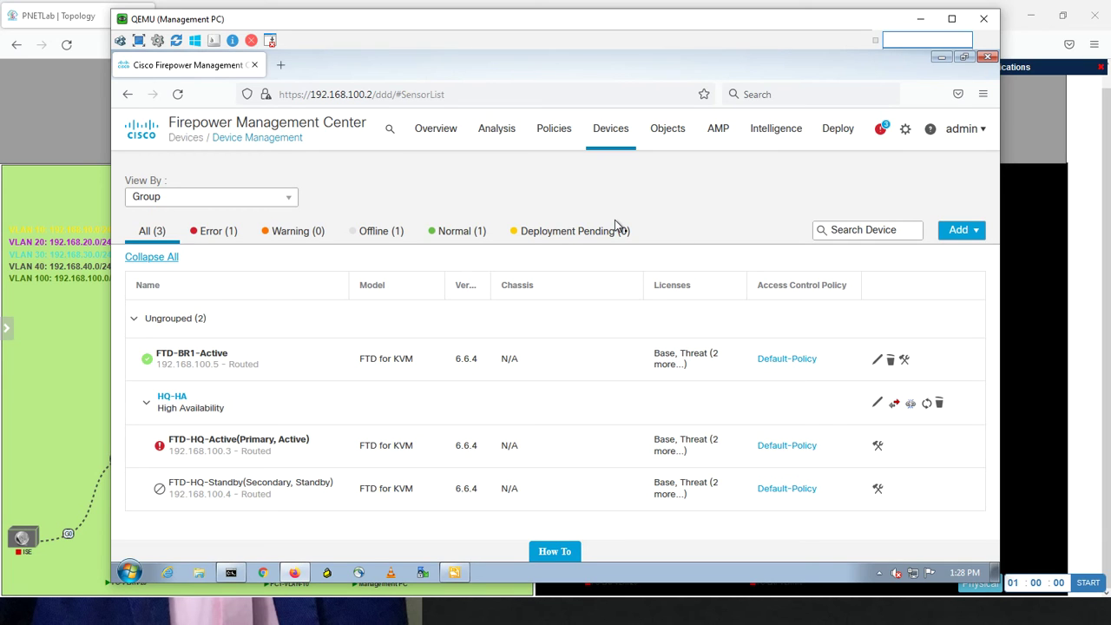
Open Default-Policy from the Access Control policy list for editing
{"action": "mouse_move", "coordinate": [555, 132]}
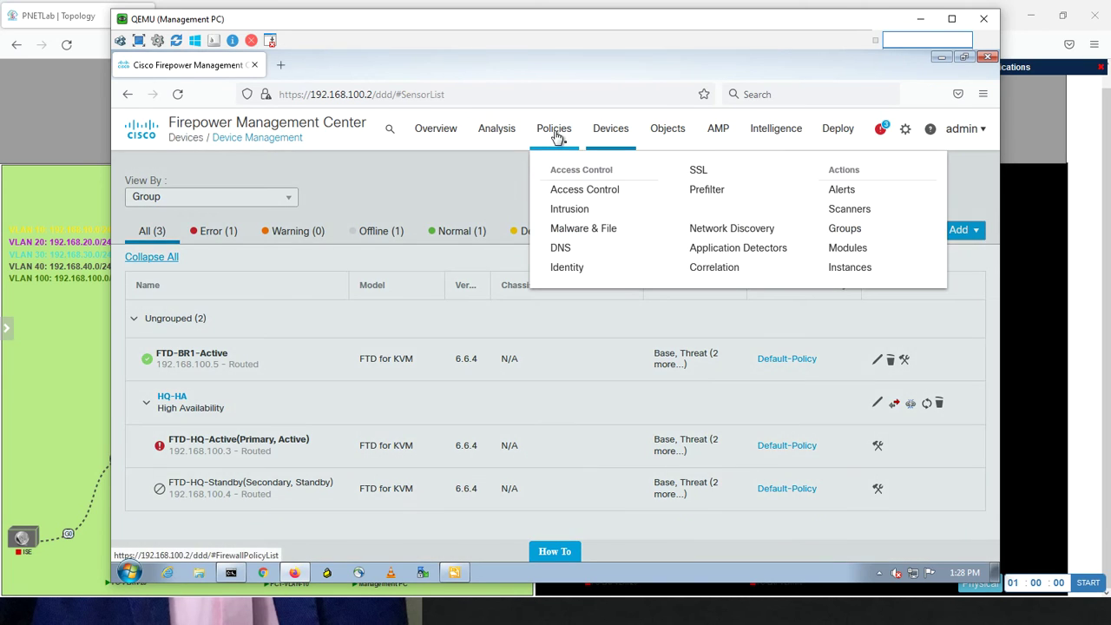
{"action": "left_click", "coordinate": [558, 189]}
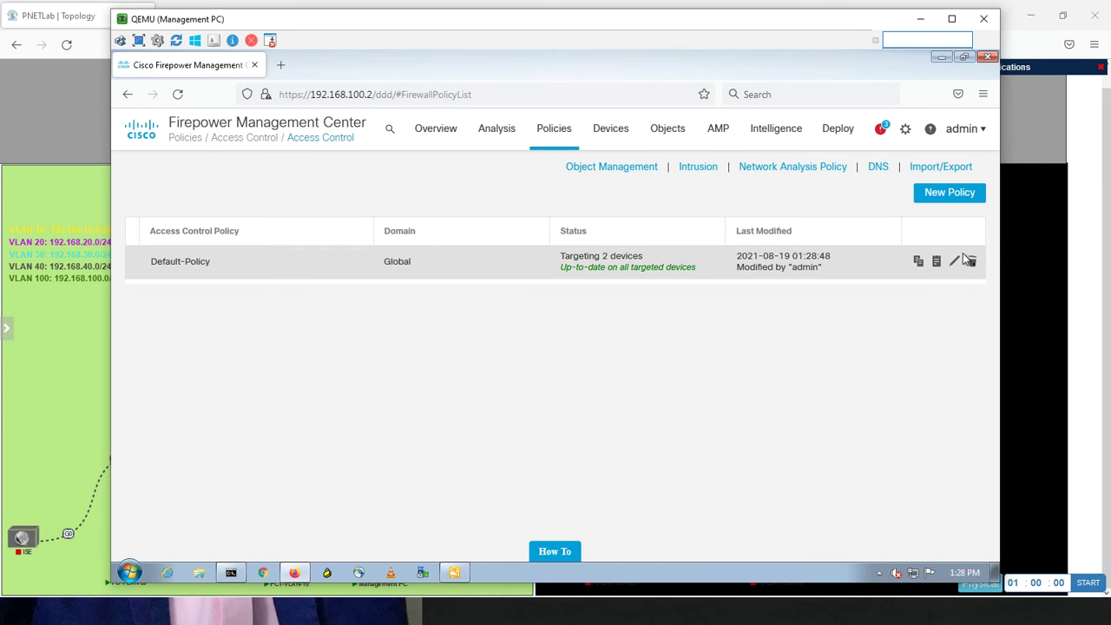
{"action": "left_click", "coordinate": [955, 263]}
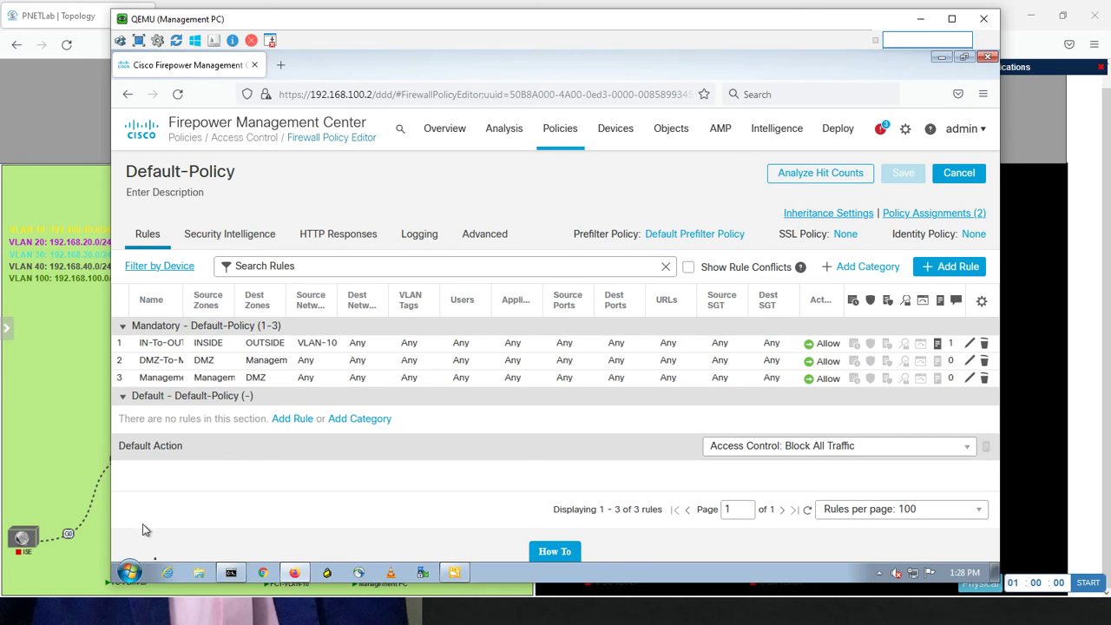
Ping 8.8.8.8 from the Management PC's command prompt and see every request time out
{"action": "left_click", "coordinate": [231, 572]}
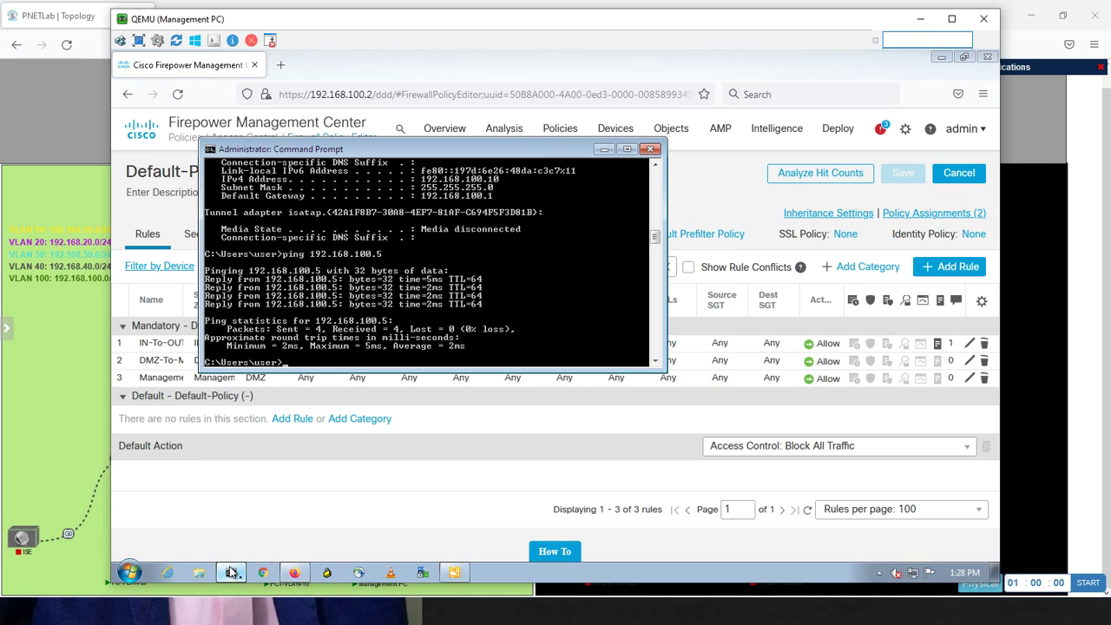
{"action": "type", "text": "ping 8.8.8.8"}
{"action": "key", "text": "Return"}
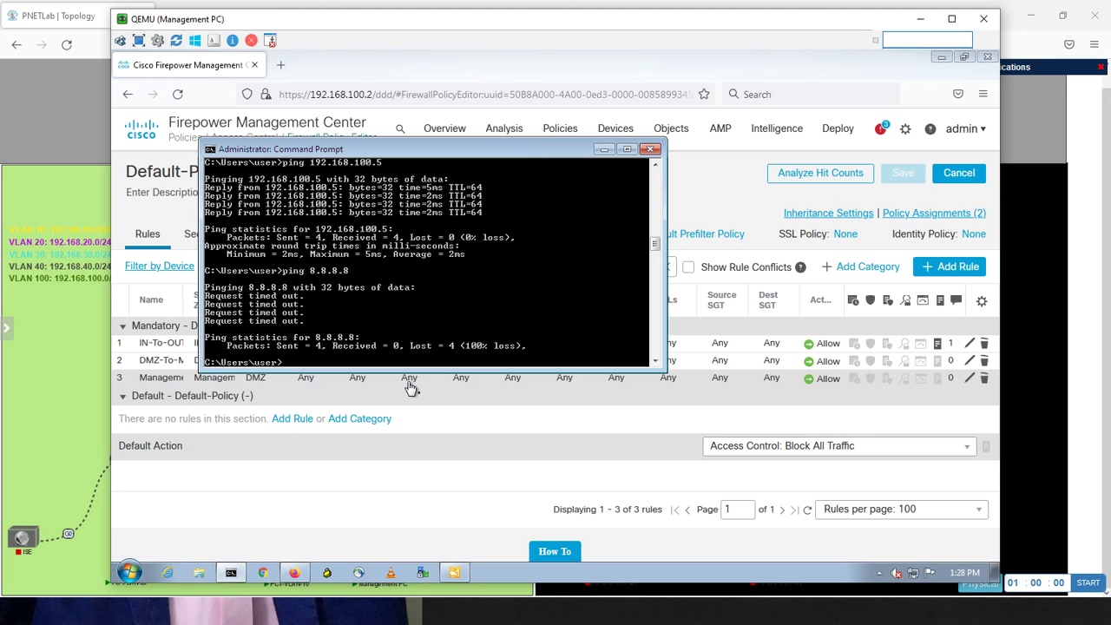
{"action": "key", "text": "alt+Tab"}
{"action": "key", "text": "alt+Tab"}
{"action": "key", "text": "alt+Tab"}
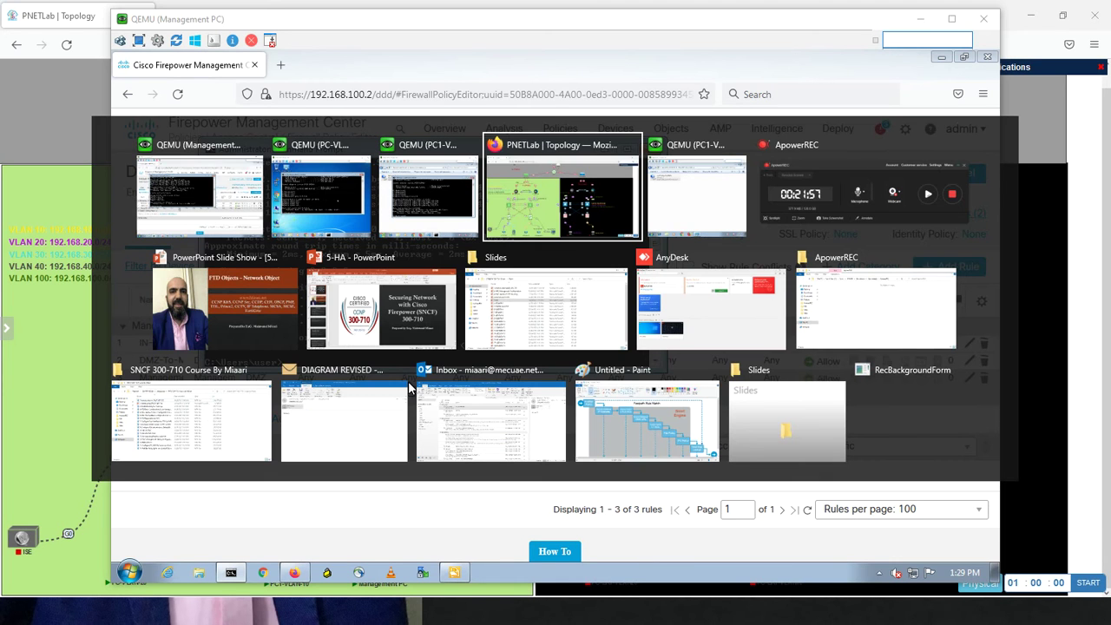
Open the WinSRV console from the lab topology and sign in with the administrator password
{"action": "left_click", "coordinate": [509, 213]}
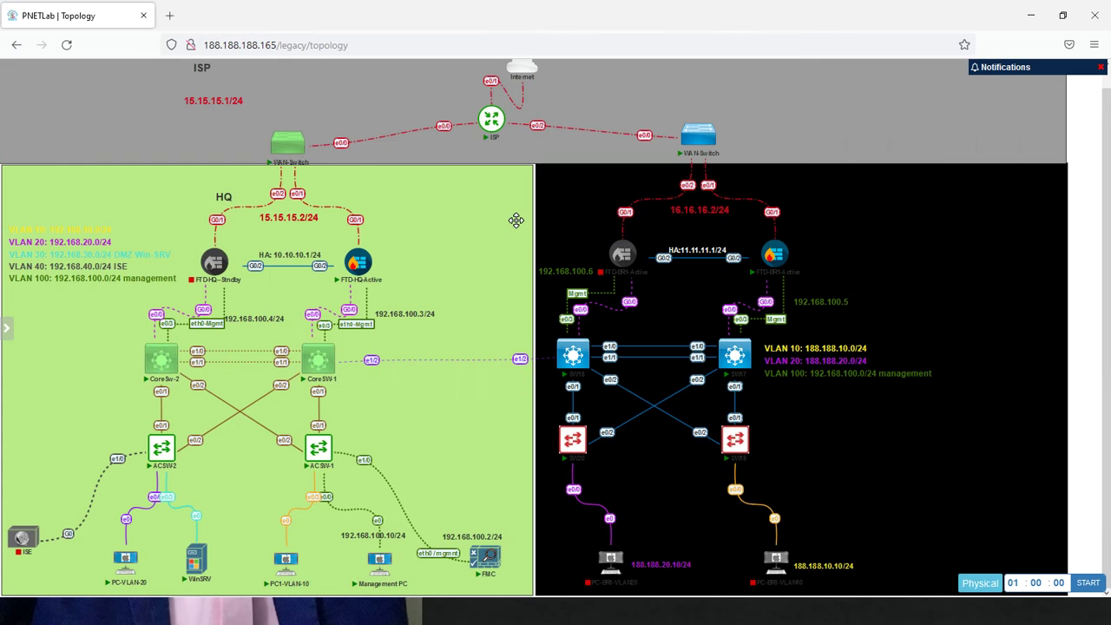
{"action": "left_click", "coordinate": [199, 563]}
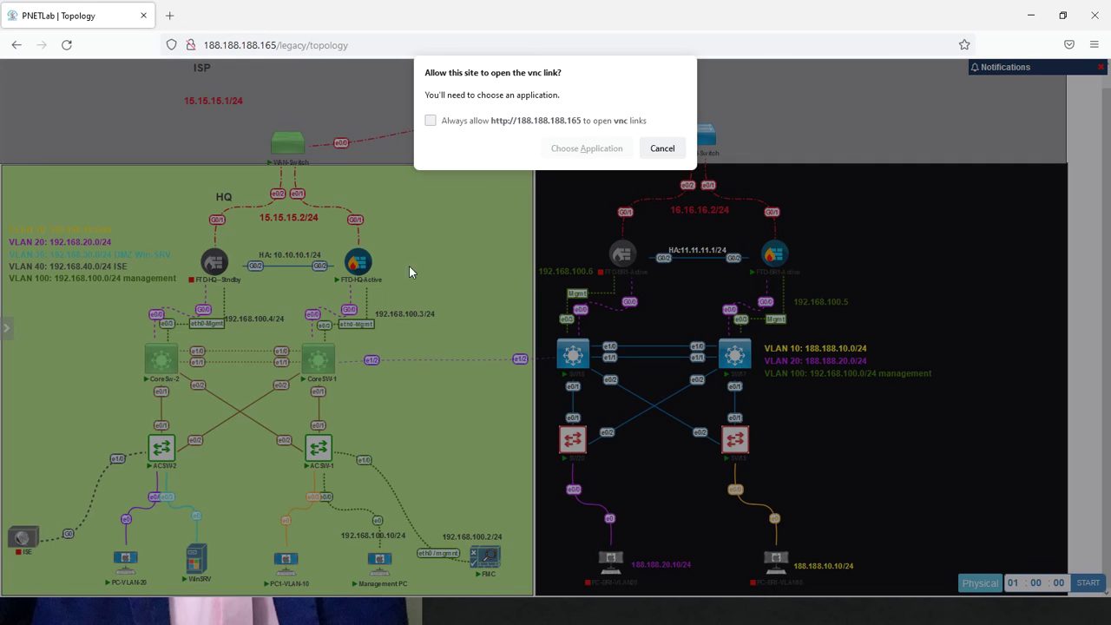
{"action": "left_click", "coordinate": [583, 148]}
{"action": "left_click", "coordinate": [595, 225]}
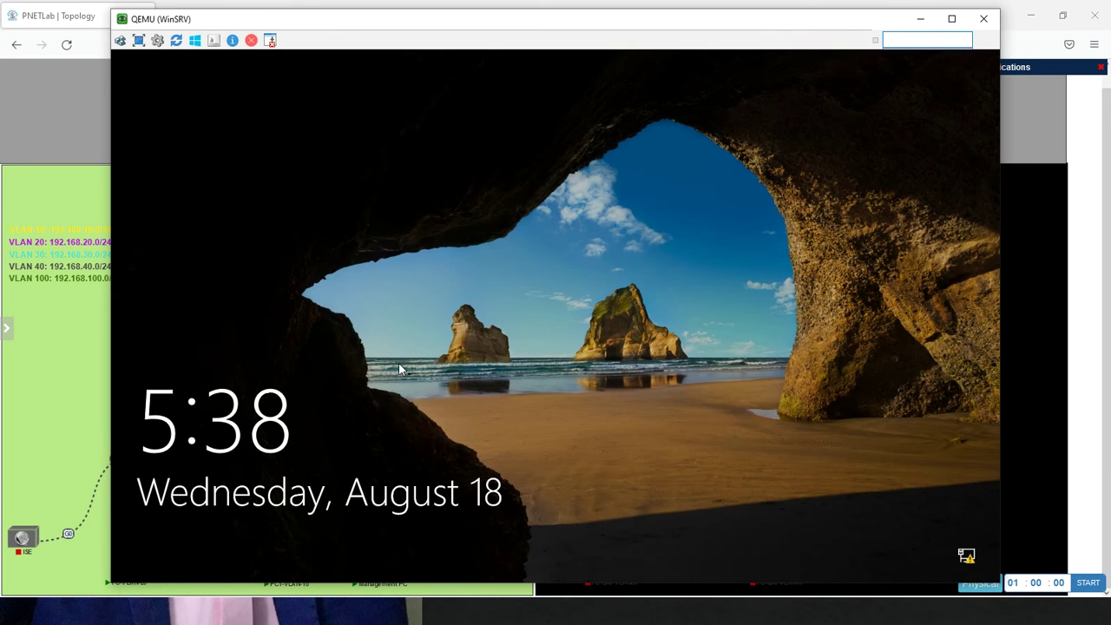
{"action": "left_click", "coordinate": [400, 364]}
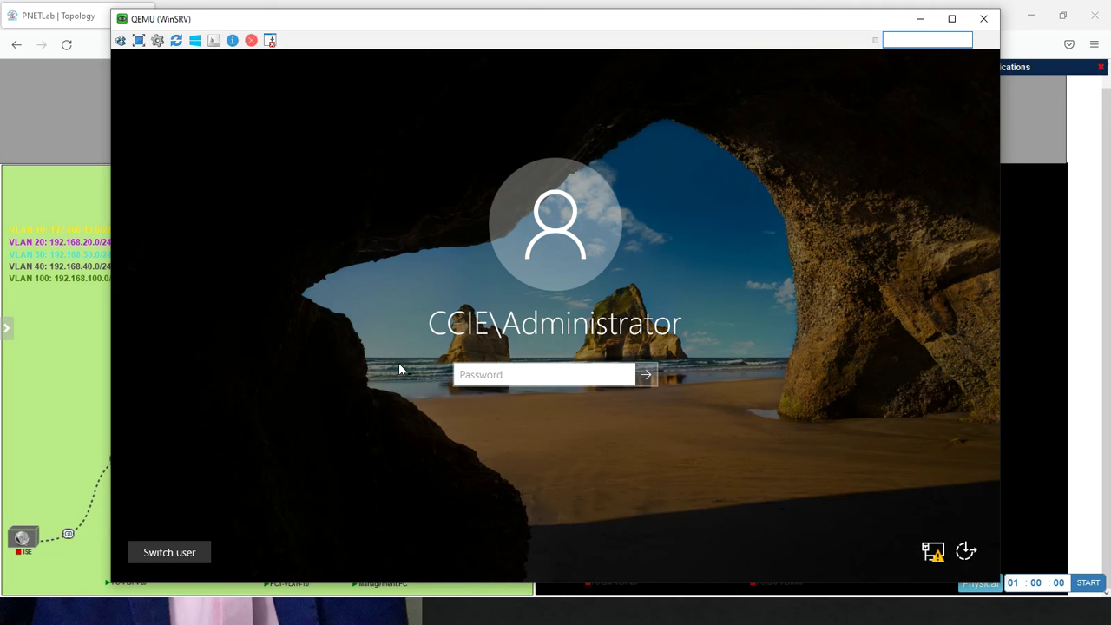
{"action": "type", "text": "••••••••"}
{"action": "key", "text": "Return"}
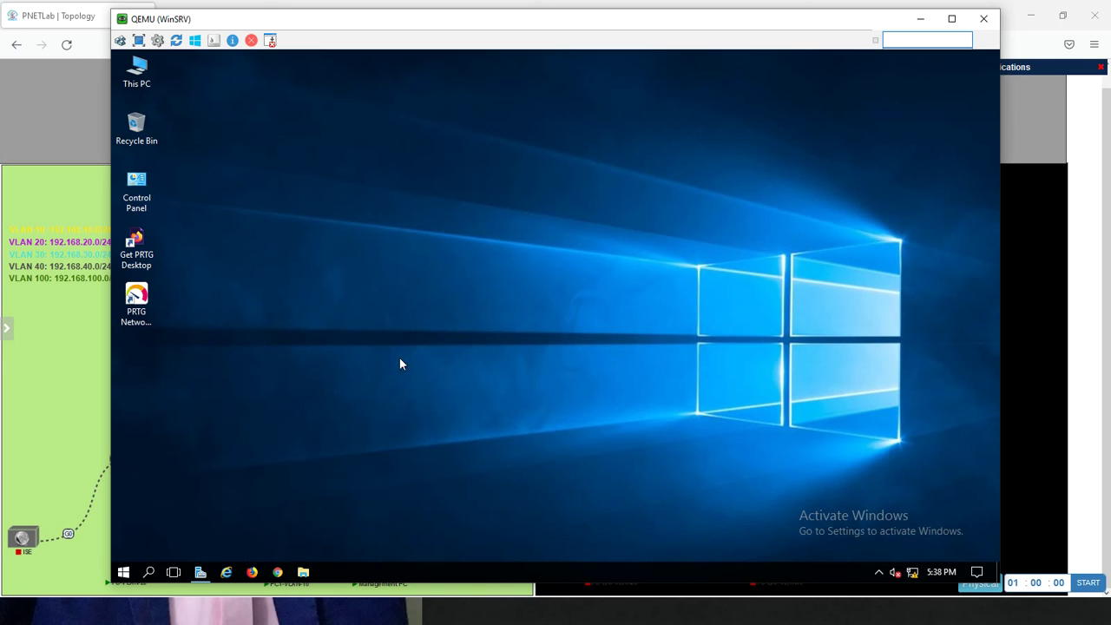
Launch cmd on WinSRV and ping 8.8.8.8, which times out
{"action": "left_click", "coordinate": [124, 572]}
{"action": "type", "text": "c"}
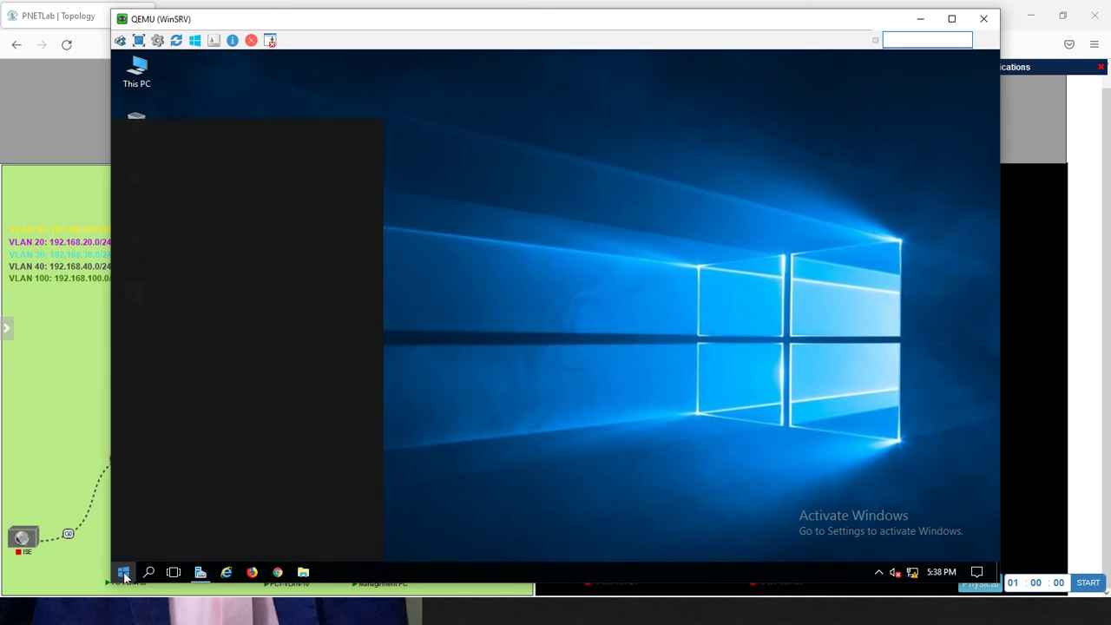
{"action": "type", "text": "md"}
{"action": "key", "text": "Return"}
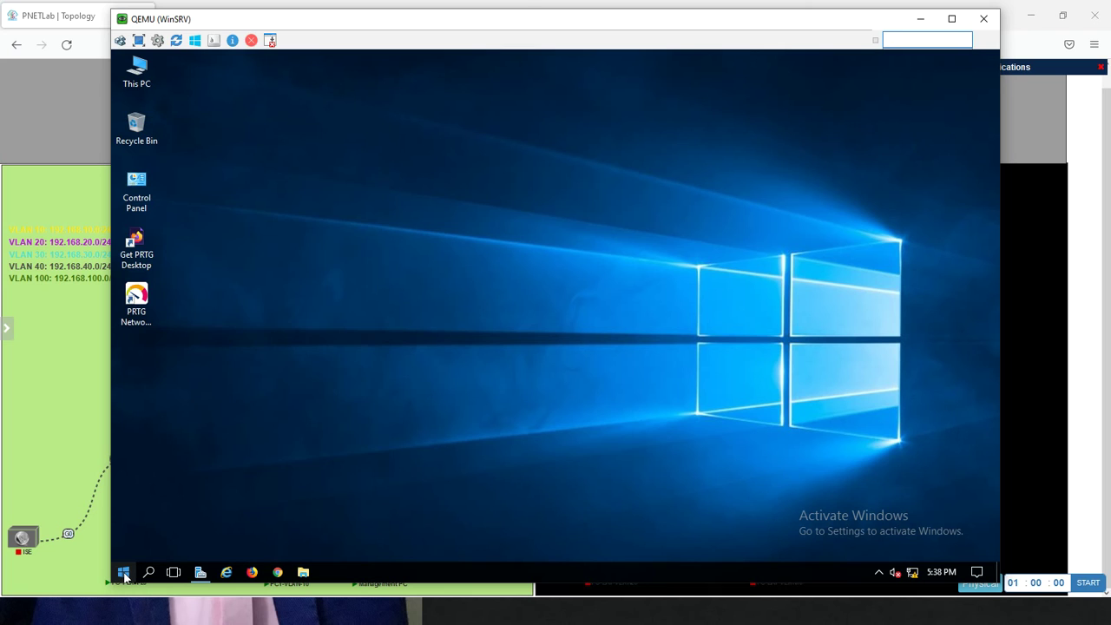
{"action": "type", "text": "ping"}
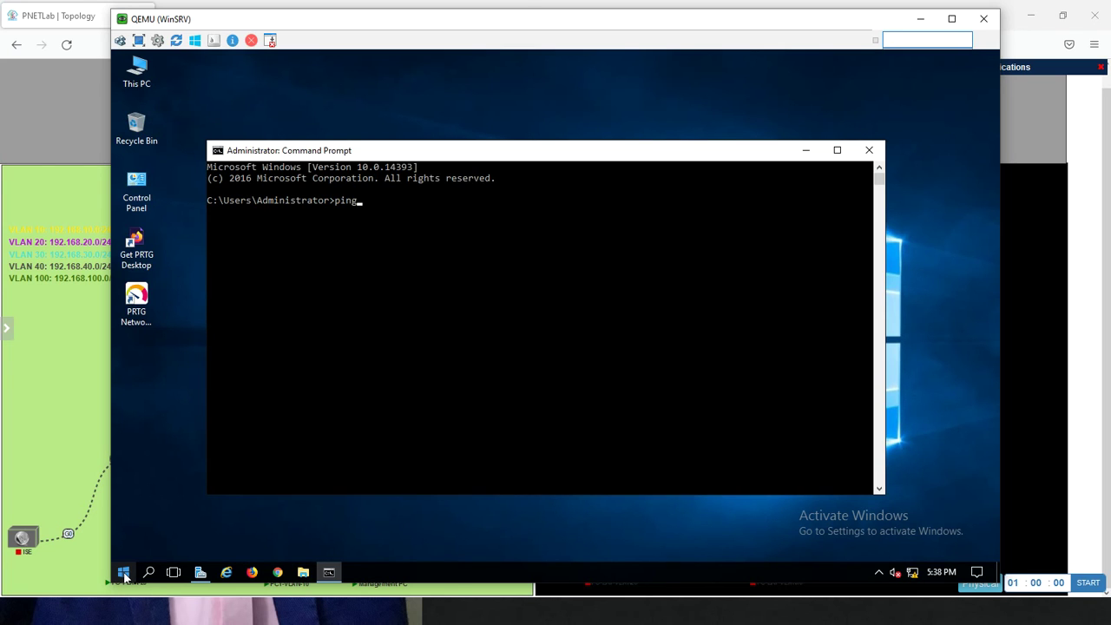
{"action": "type", "text": " 8.8.8.8"}
{"action": "key", "text": "Return"}
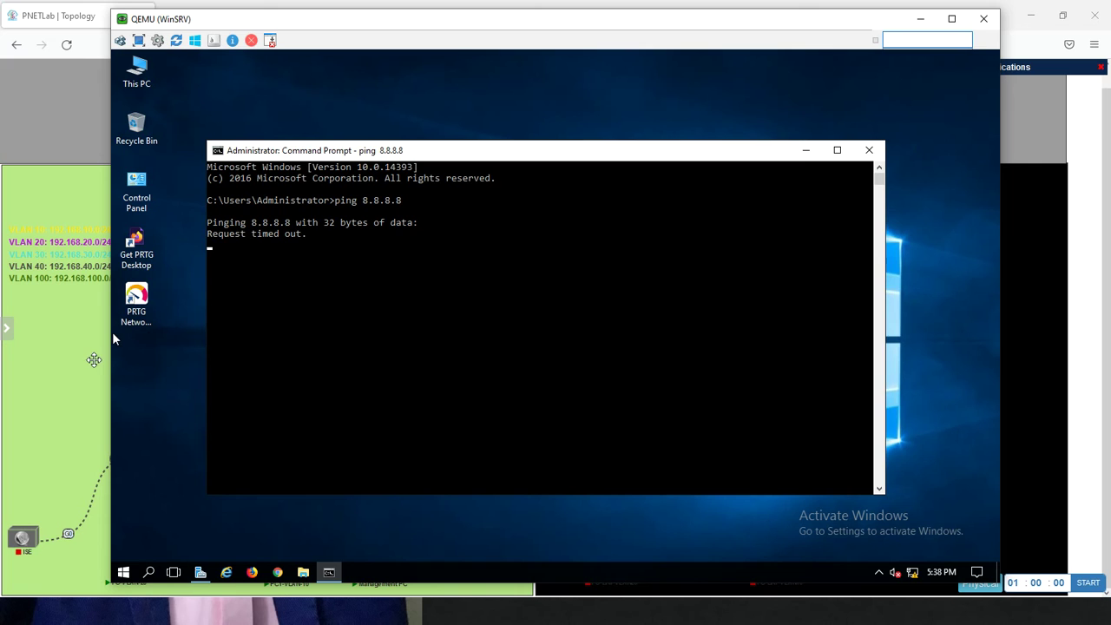
{"action": "left_click", "coordinate": [96, 359]}
{"action": "key", "text": "alt+Tab"}
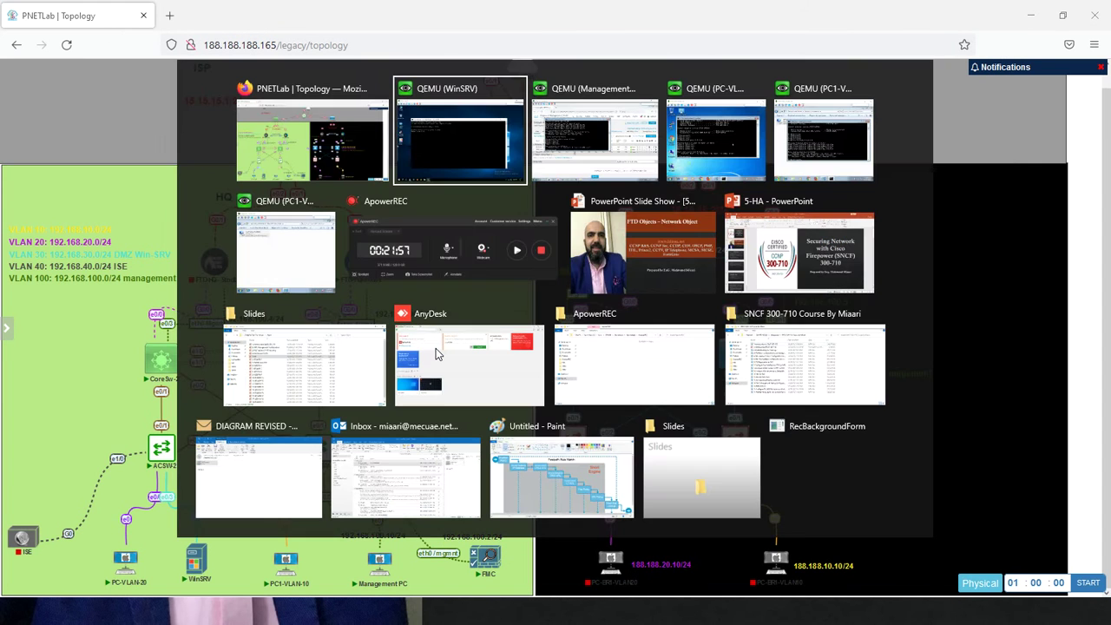
Go to Objects > Object Management to list the Network objects
{"action": "key", "text": "alt+Tab"}
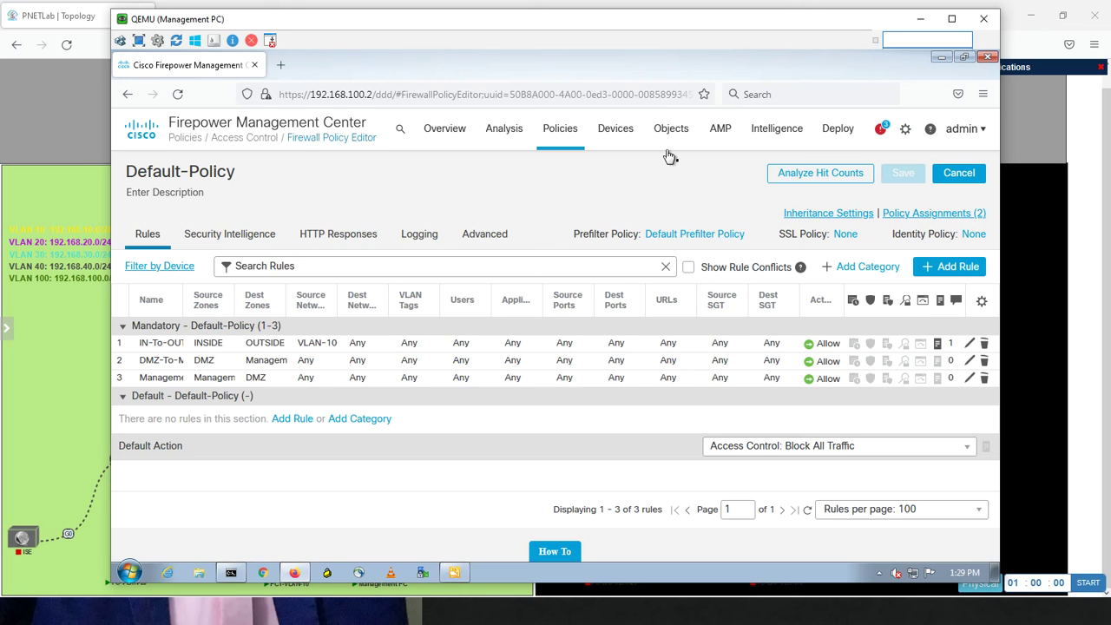
{"action": "mouse_move", "coordinate": [671, 136]}
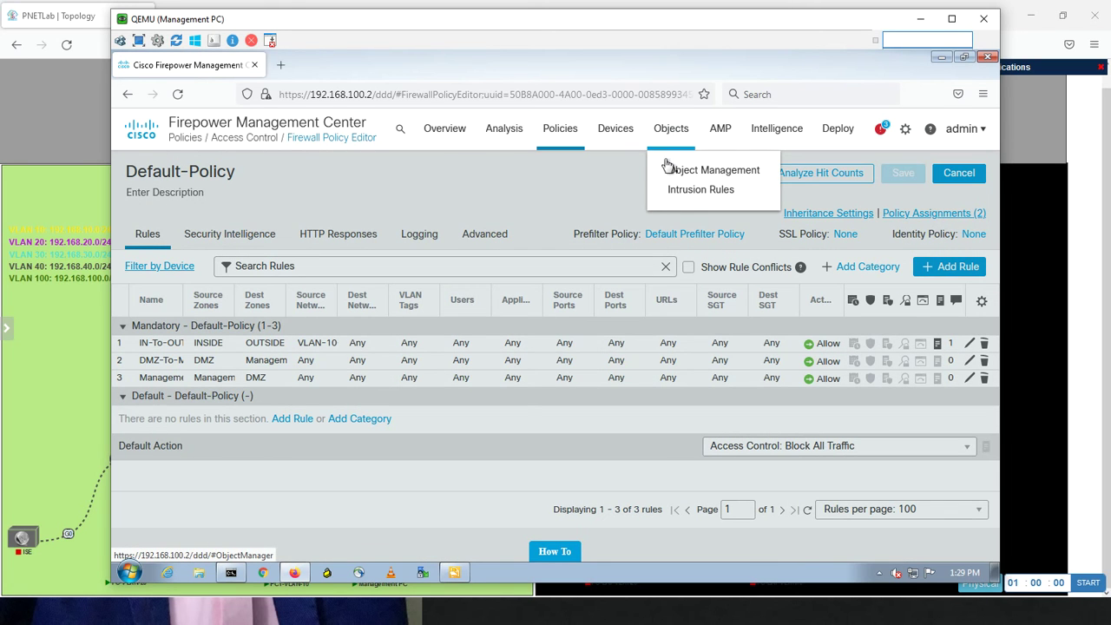
{"action": "left_click", "coordinate": [668, 170]}
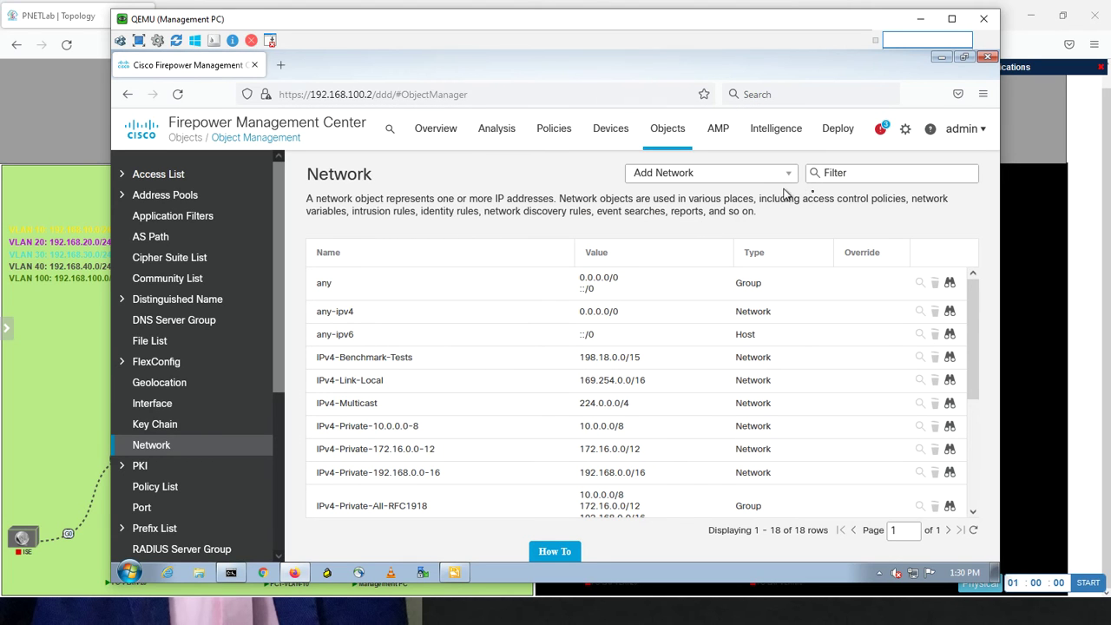
Filter objects by 'vlan20' and rename range object VLAN10-Object to VLAN20-Object
{"action": "left_click", "coordinate": [791, 177]}
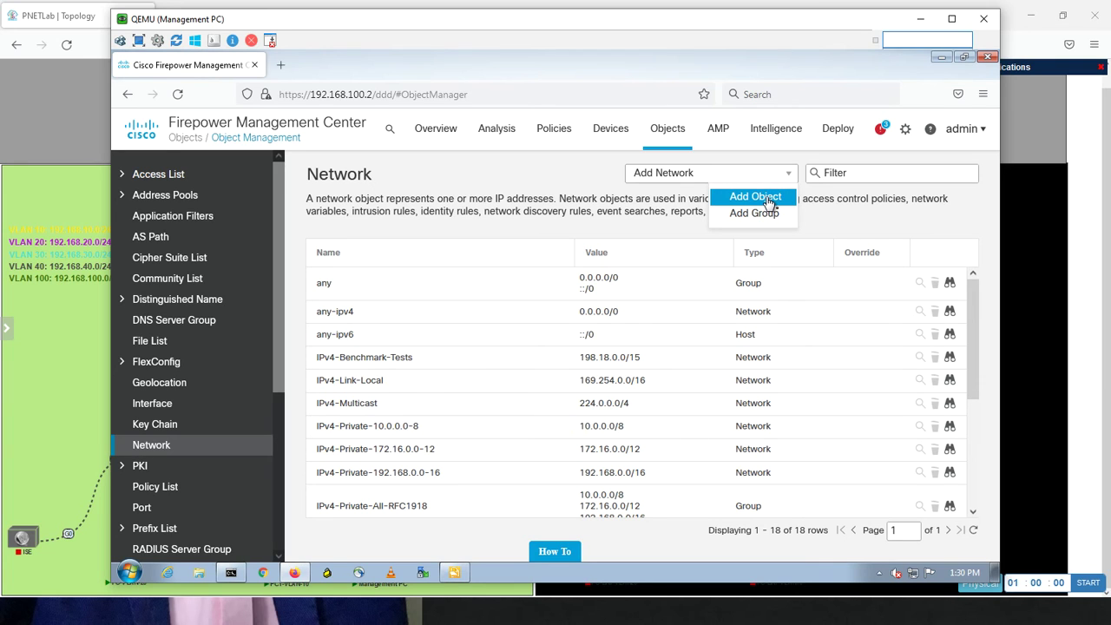
{"action": "left_click", "coordinate": [755, 197]}
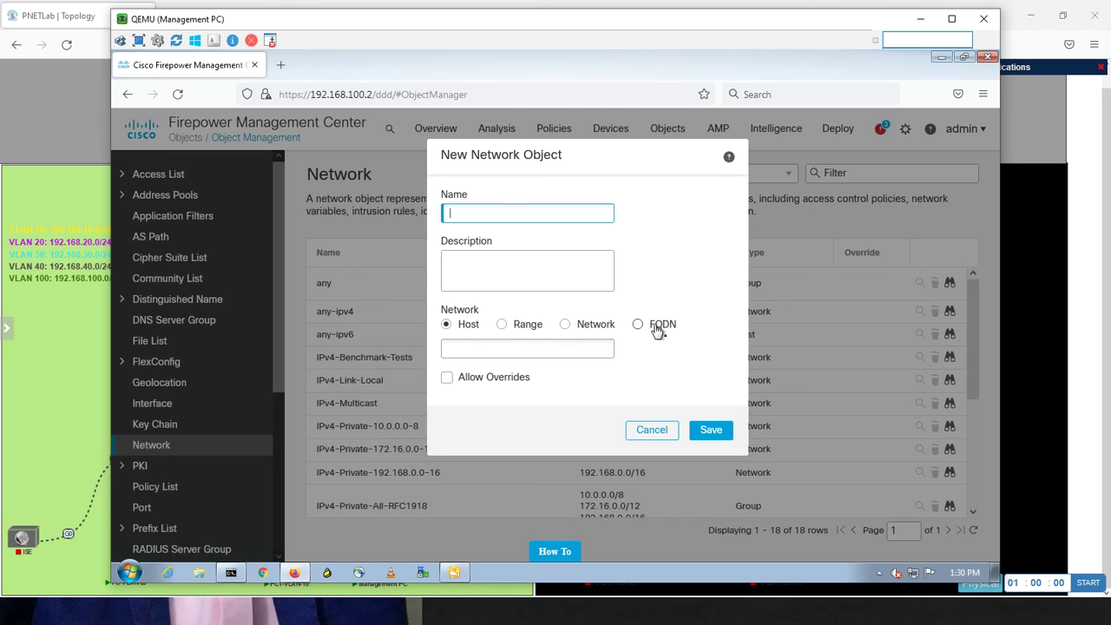
{"action": "left_click", "coordinate": [653, 431]}
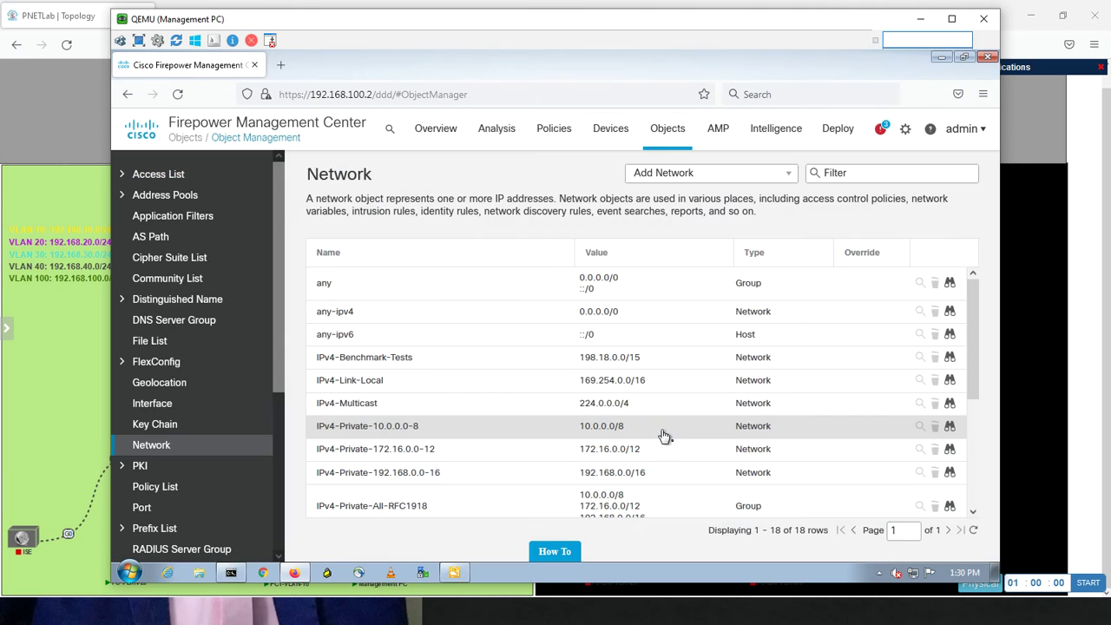
{"action": "left_click", "coordinate": [843, 174]}
{"action": "type", "text": "vlan"}
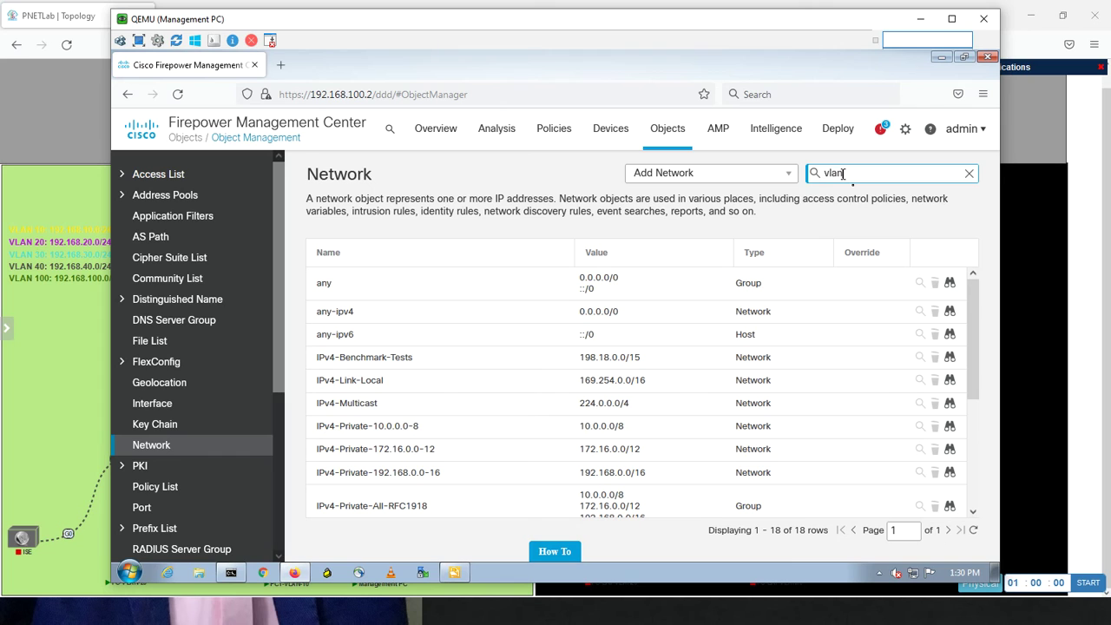
{"action": "type", "text": "20"}
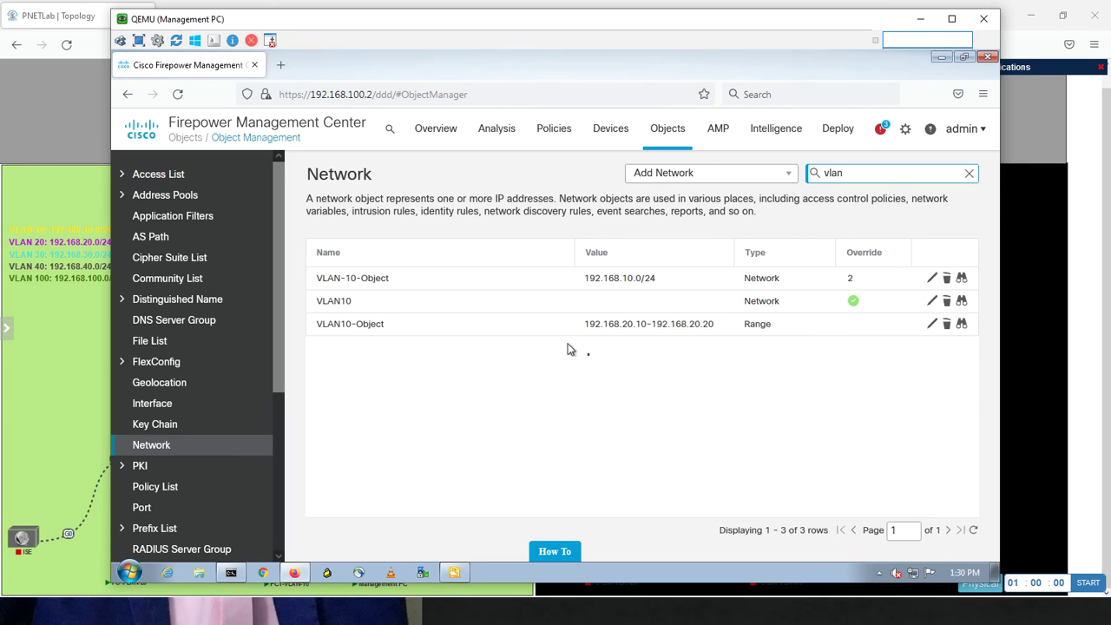
{"action": "left_click", "coordinate": [932, 326]}
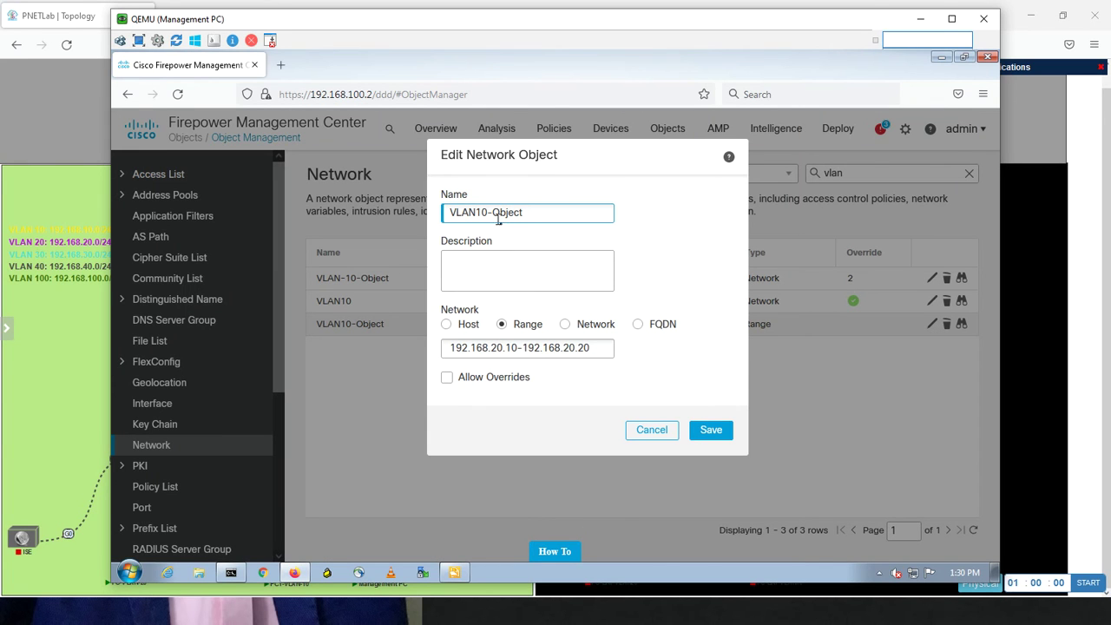
{"action": "left_click", "coordinate": [485, 212]}
{"action": "key", "text": "BackSpace"}
{"action": "type", "text": "2"}
{"action": "left_click", "coordinate": [710, 430]}
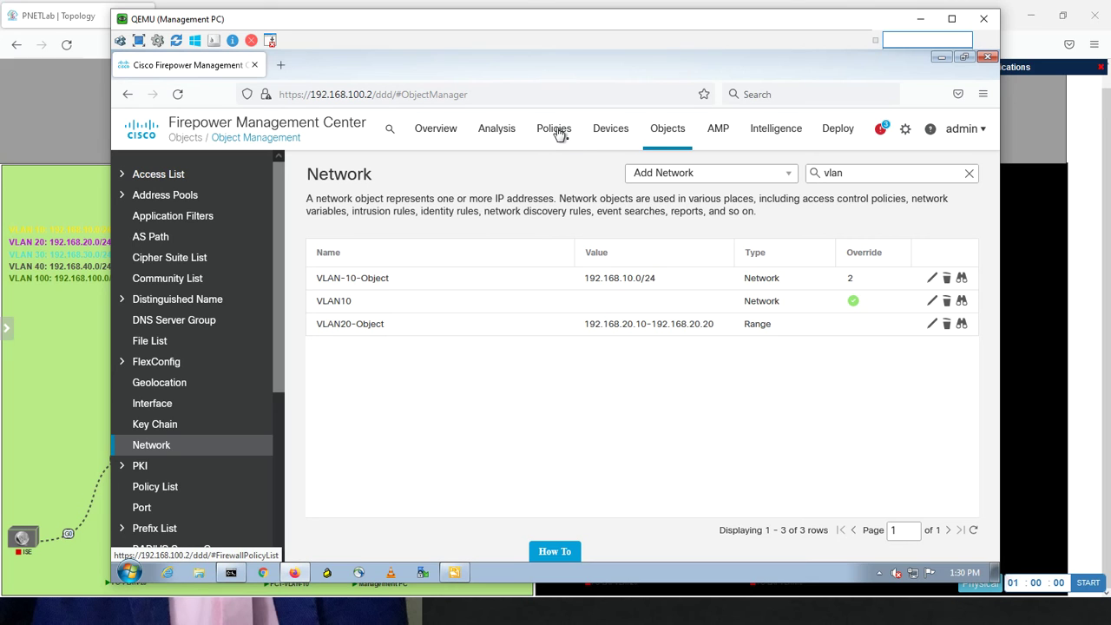
Open Default-Policy for editing from Policies > Access Control
{"action": "mouse_move", "coordinate": [560, 135]}
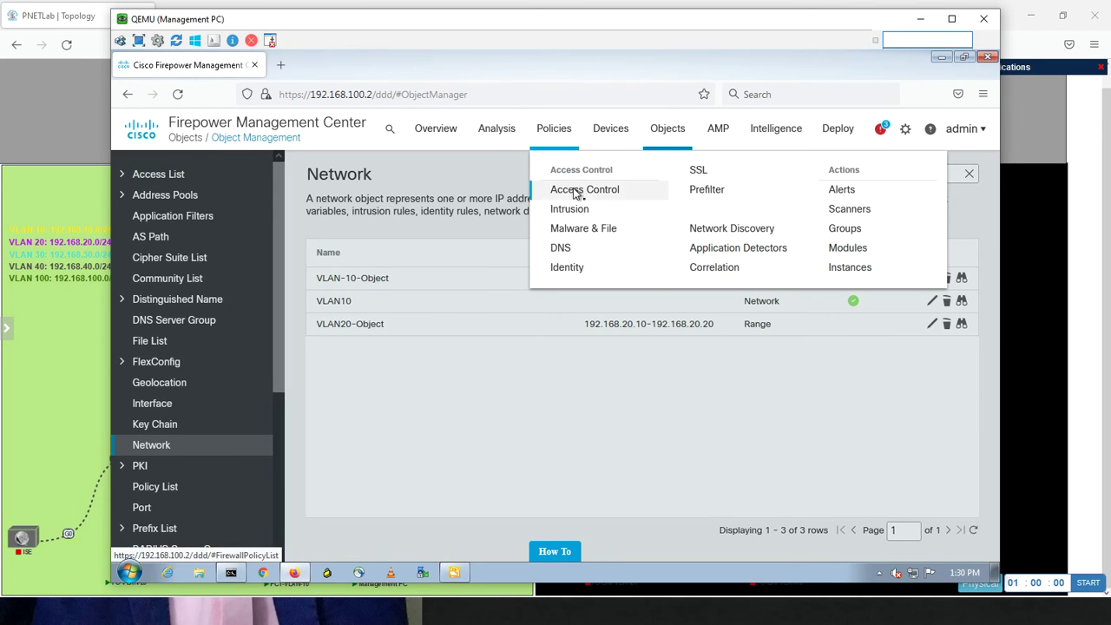
{"action": "left_click", "coordinate": [575, 191]}
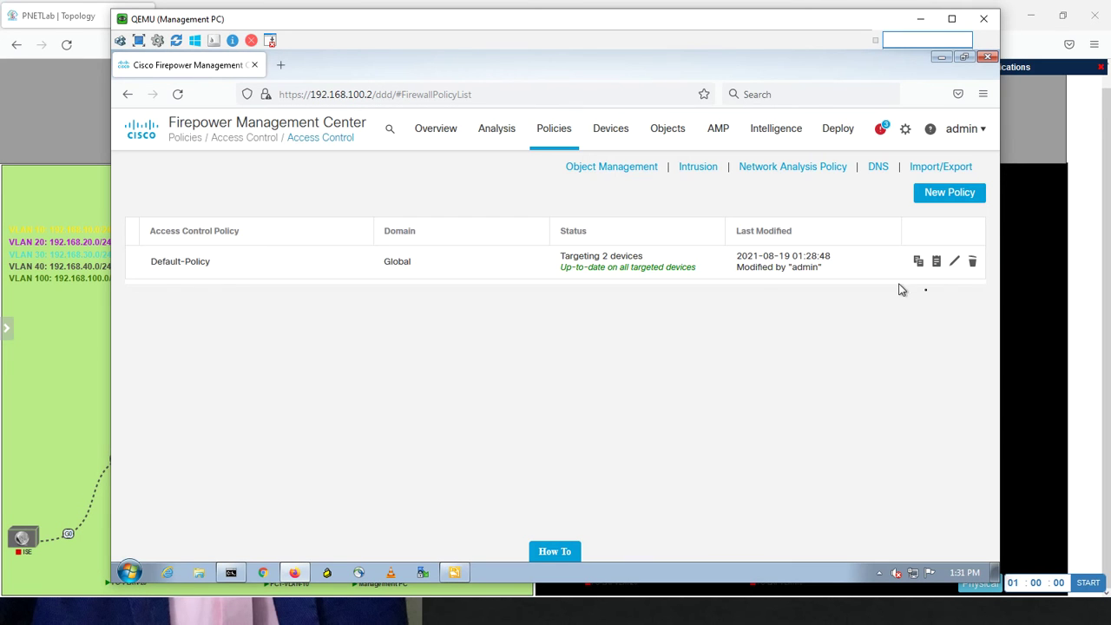
{"action": "left_click", "coordinate": [954, 261]}
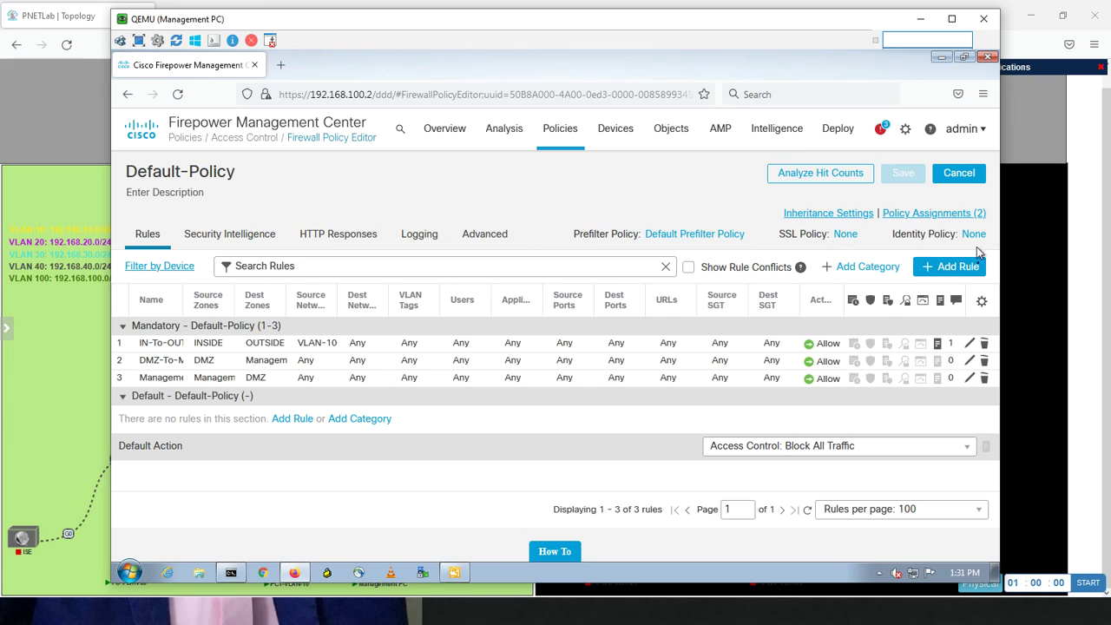
Create rule VLAN20-To-Internet with INSIDE as source zone and OUTSIDE as destination zone
{"action": "left_click", "coordinate": [951, 268]}
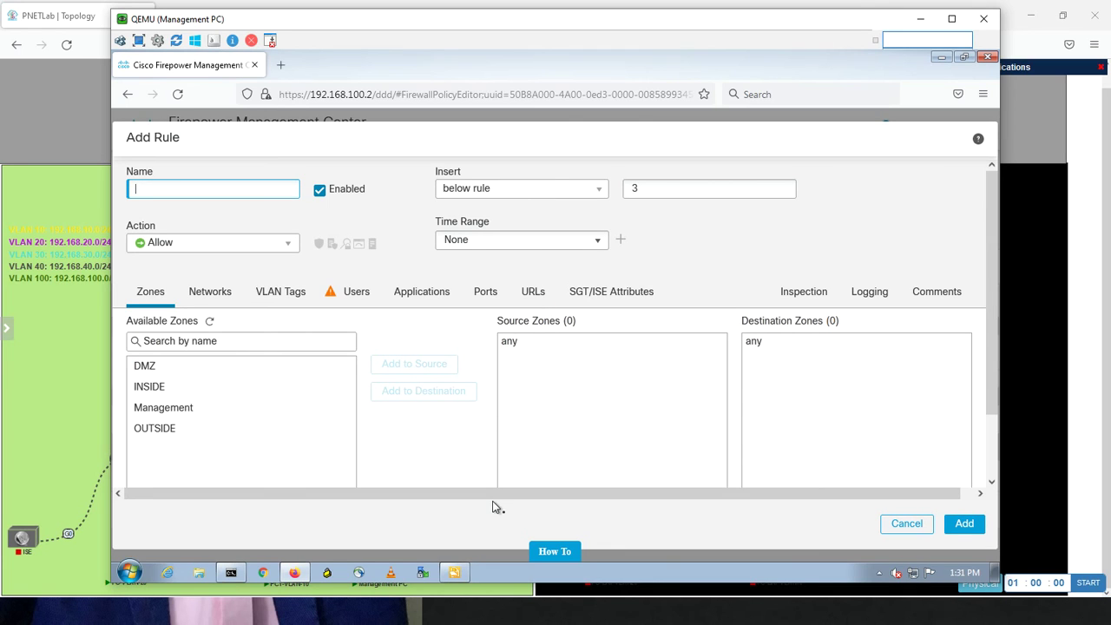
{"action": "type", "text": "VLAN20-To-Internet"}
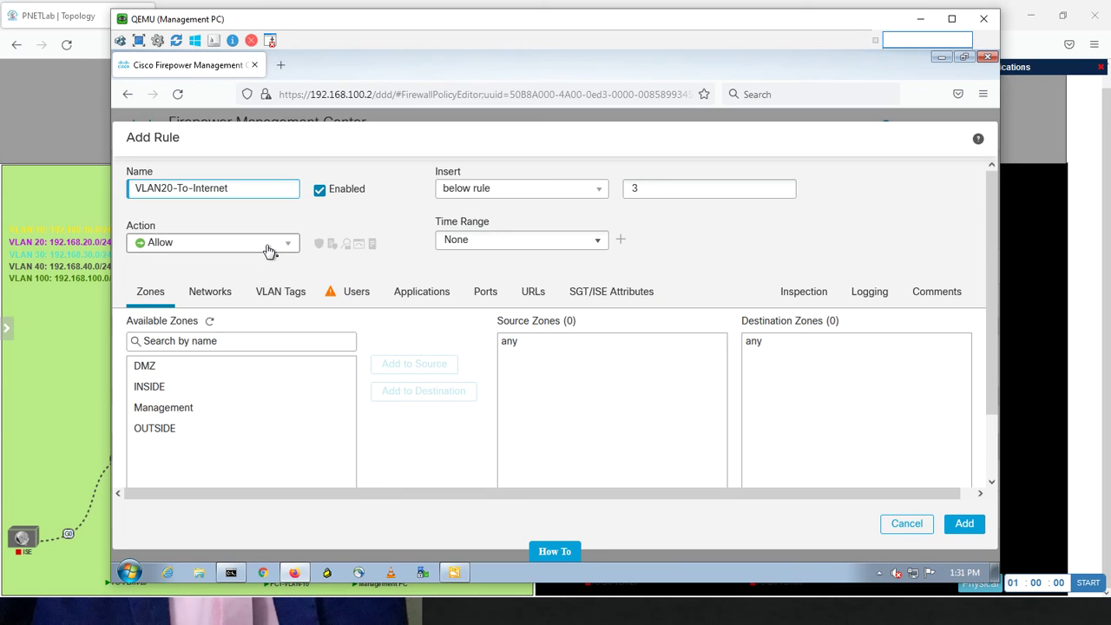
{"action": "left_click", "coordinate": [176, 393]}
{"action": "left_click", "coordinate": [415, 364]}
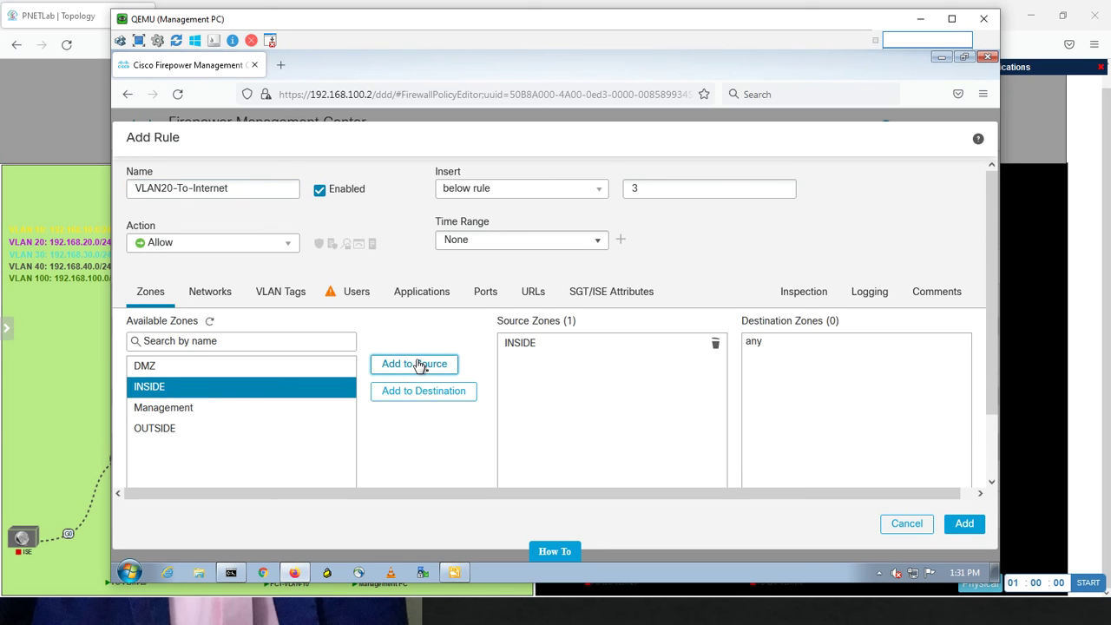
{"action": "left_click", "coordinate": [194, 430]}
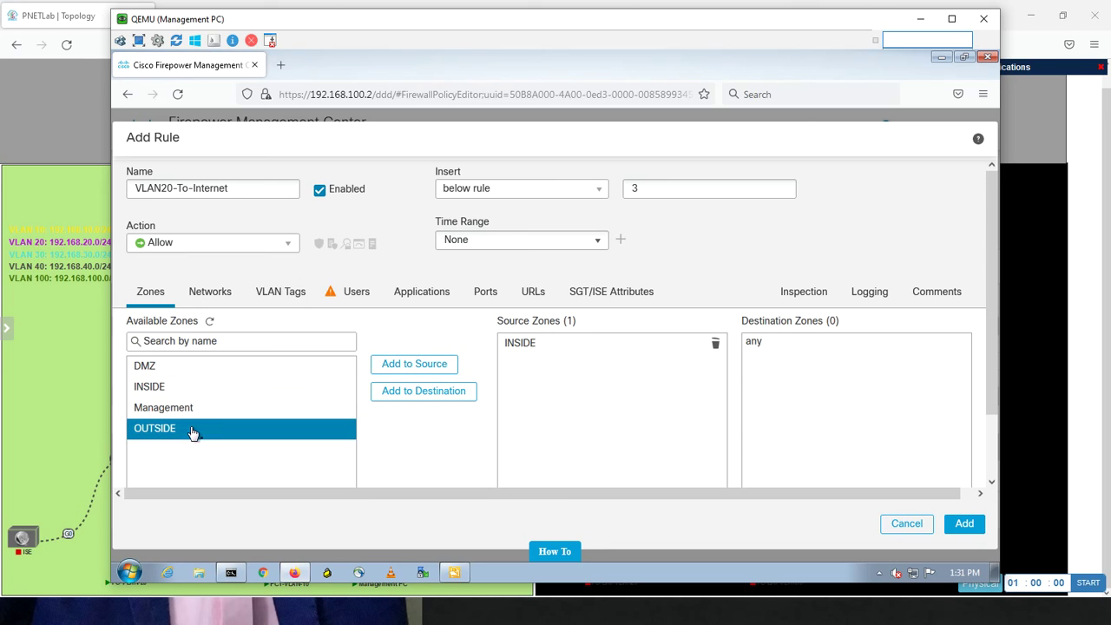
{"action": "left_click", "coordinate": [403, 395]}
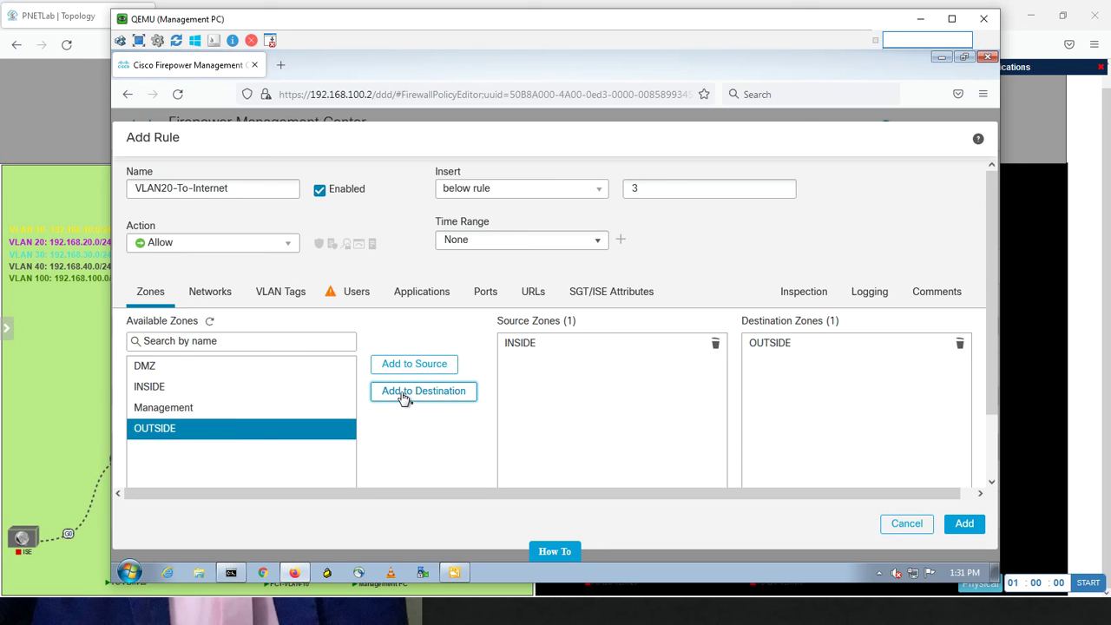
Set VLAN20-Object as the rule's source network and add the rule
{"action": "left_click", "coordinate": [213, 296]}
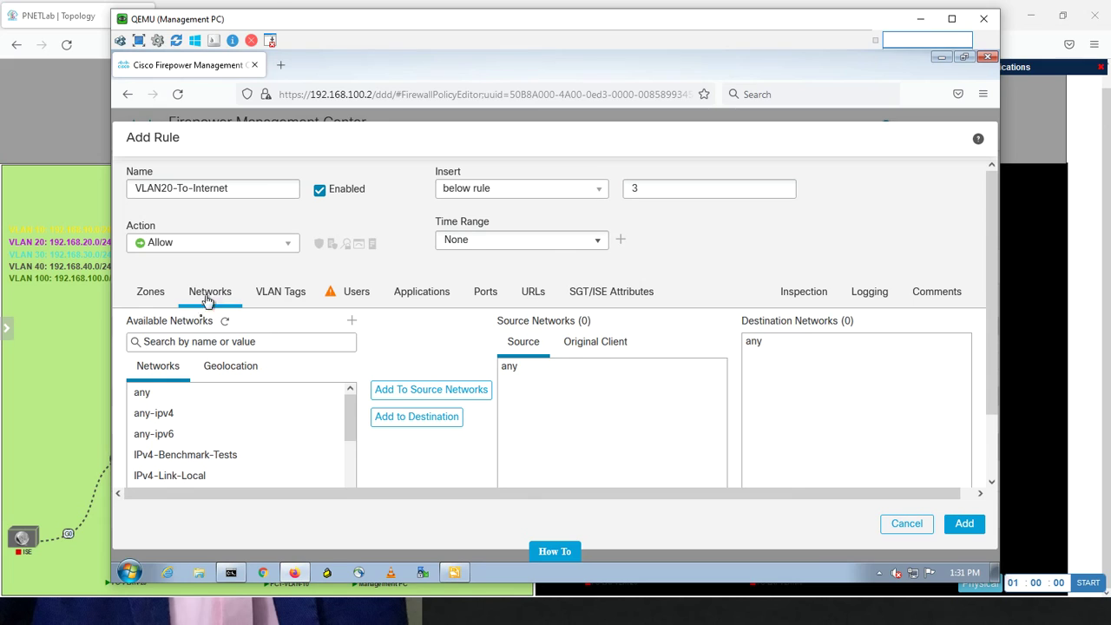
{"action": "left_click", "coordinate": [236, 343]}
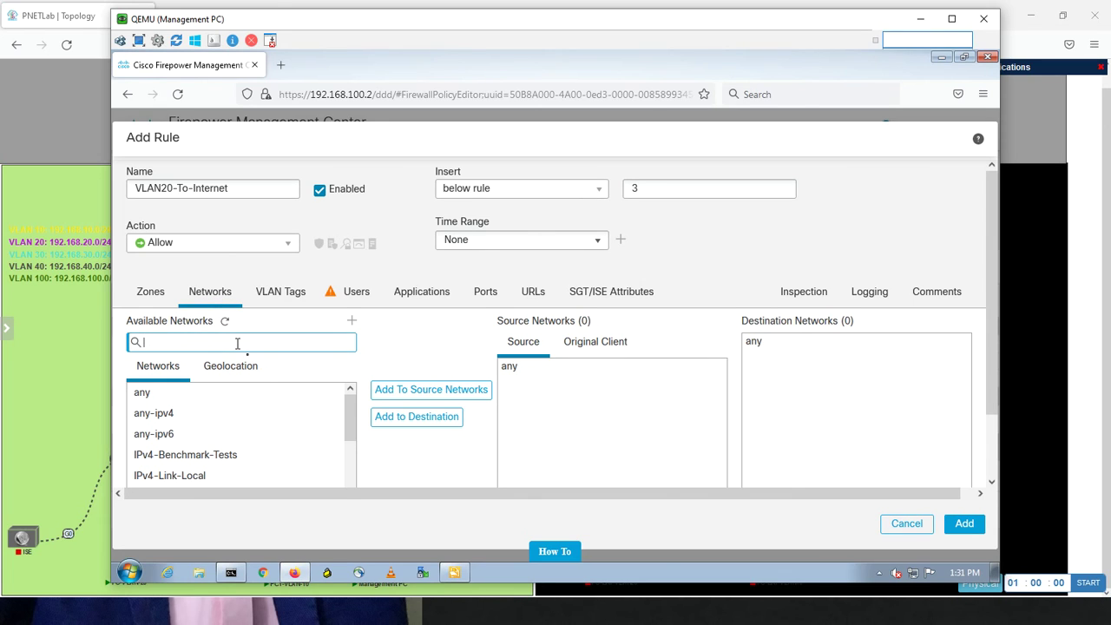
{"action": "type", "text": "vlan"}
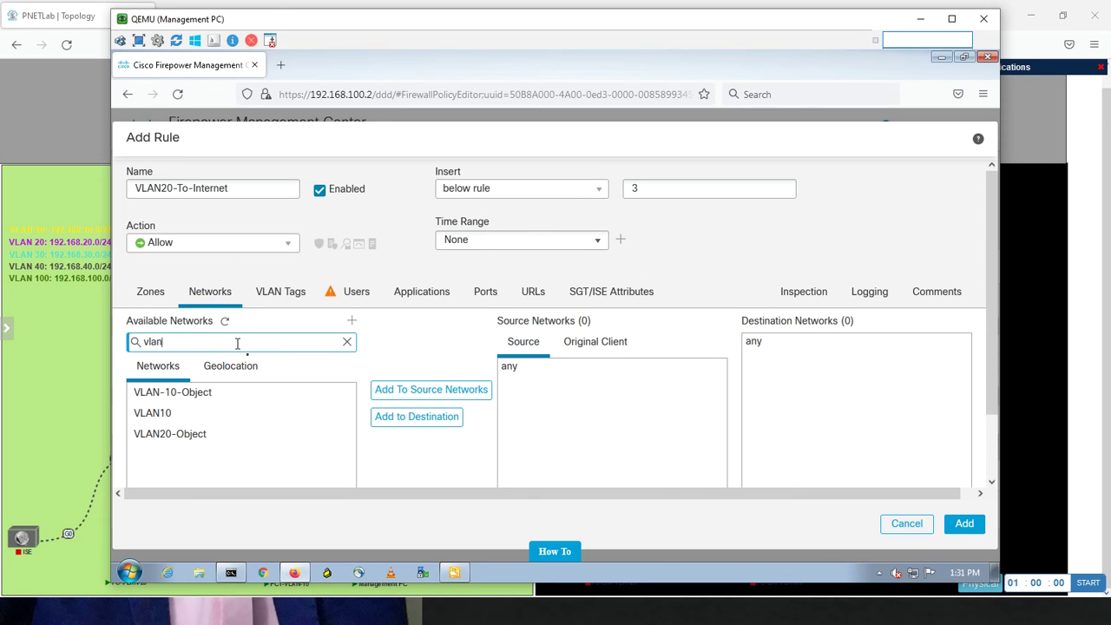
{"action": "type", "text": "20"}
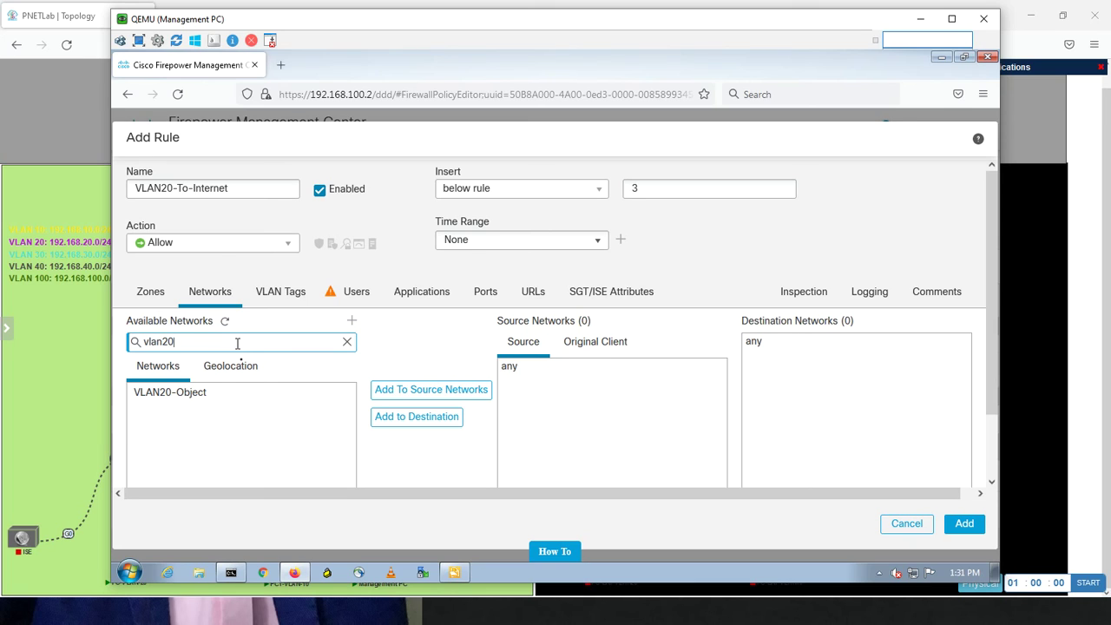
{"action": "left_click", "coordinate": [197, 395]}
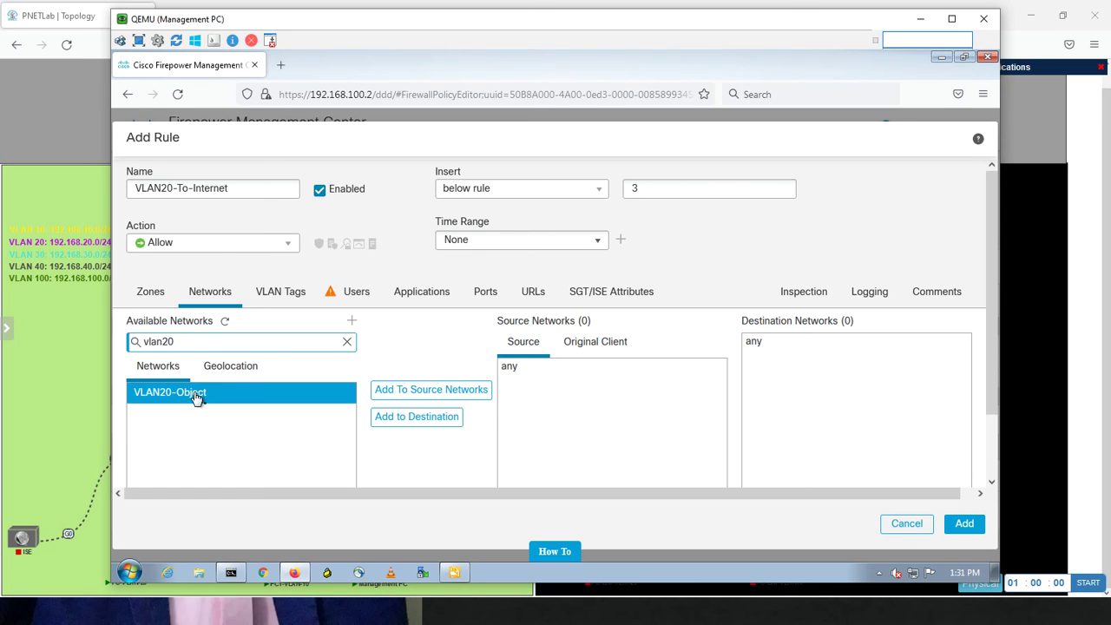
{"action": "left_click", "coordinate": [408, 393]}
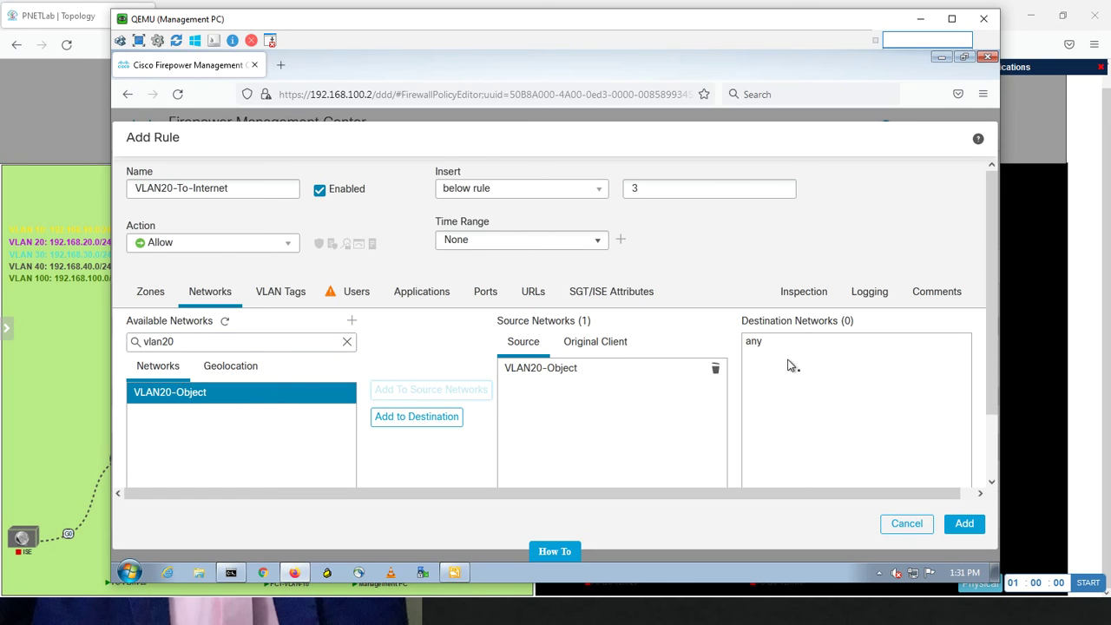
{"action": "left_click", "coordinate": [962, 526]}
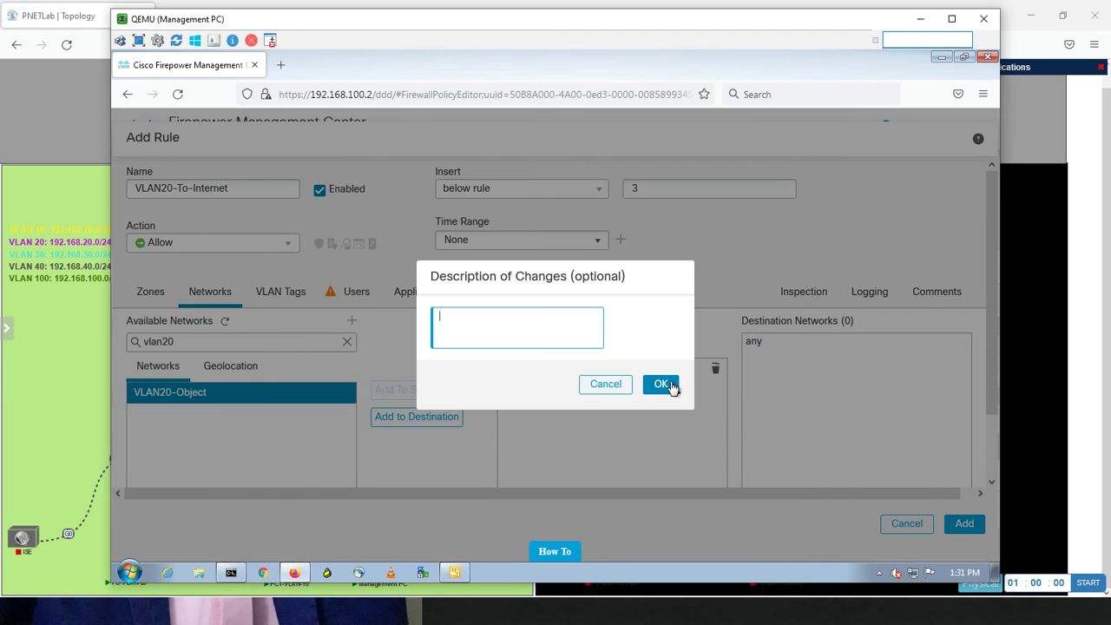
Save Default-Policy with the VLAN20-To-Internet rule and open Deploy > Deployment
{"action": "left_click", "coordinate": [666, 384]}
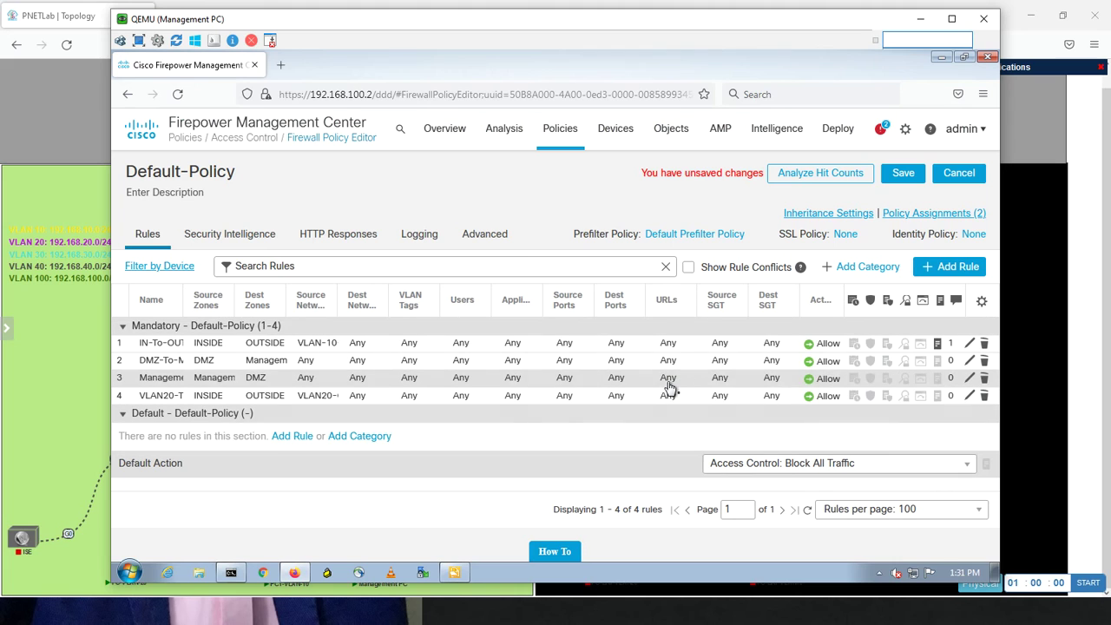
{"action": "left_click", "coordinate": [903, 174]}
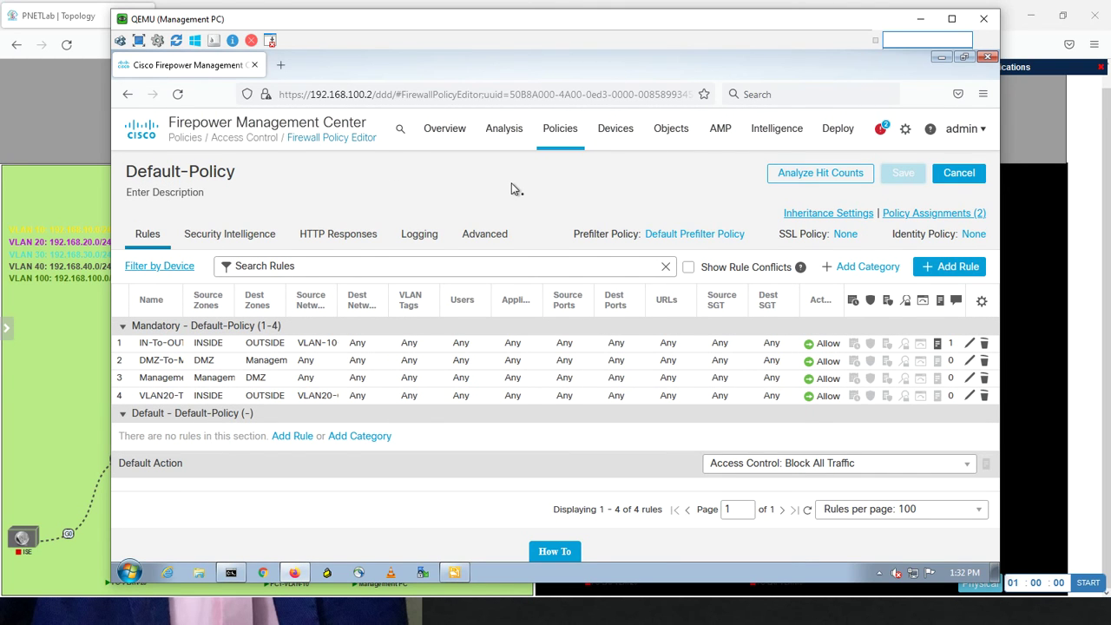
{"action": "mouse_move", "coordinate": [831, 130]}
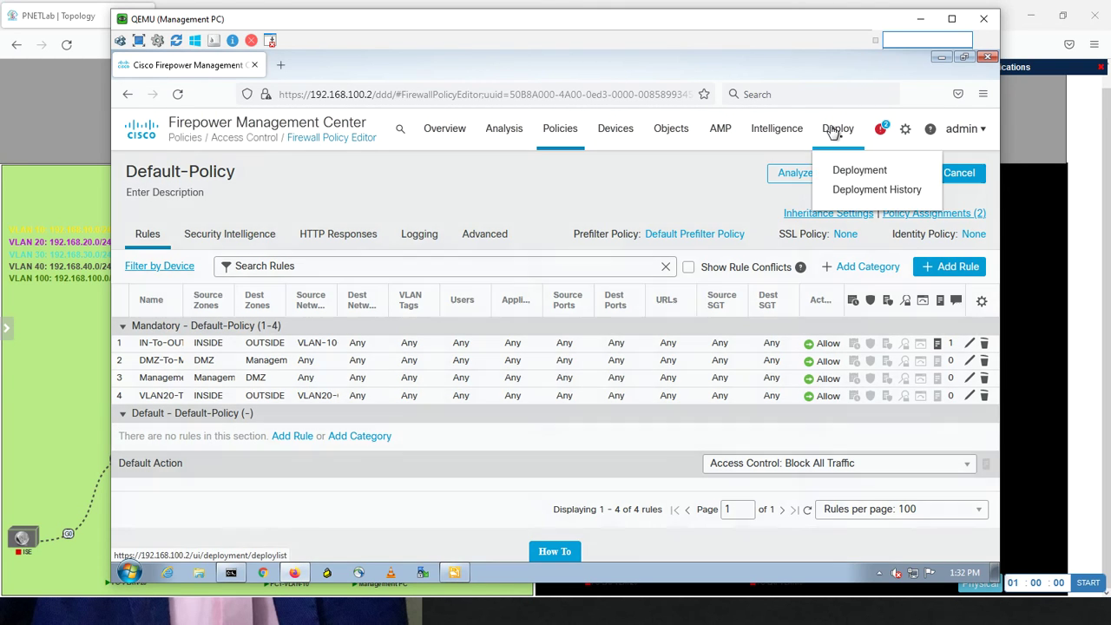
{"action": "left_click", "coordinate": [838, 170]}
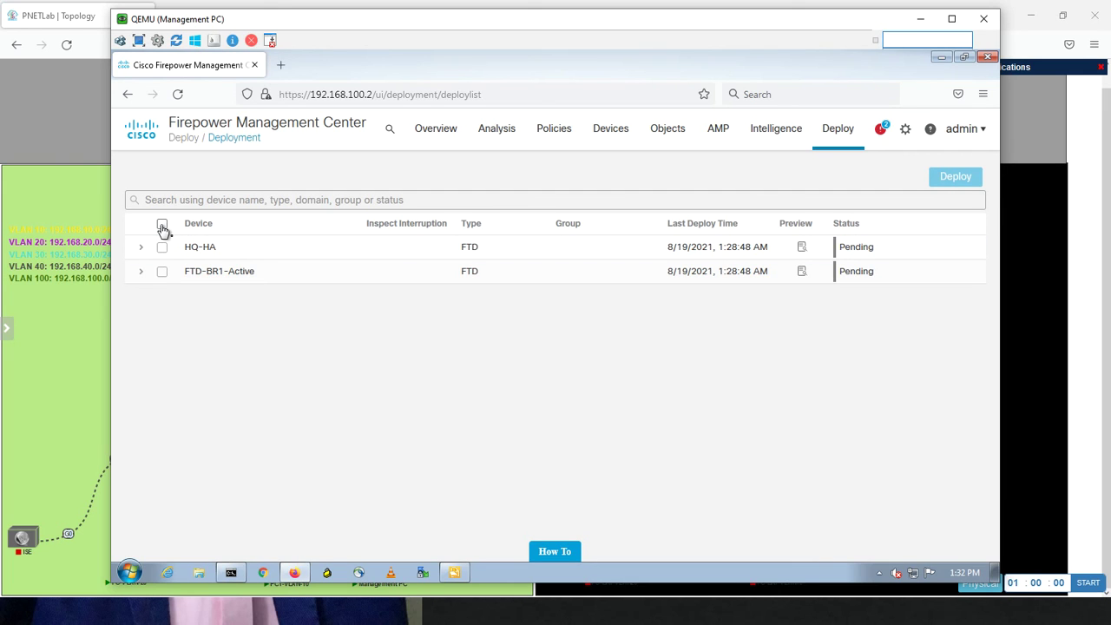
Deploy the policy to HQ-HA only, excluding FTD-BR1-Active after its validation warnings
{"action": "left_click", "coordinate": [162, 226]}
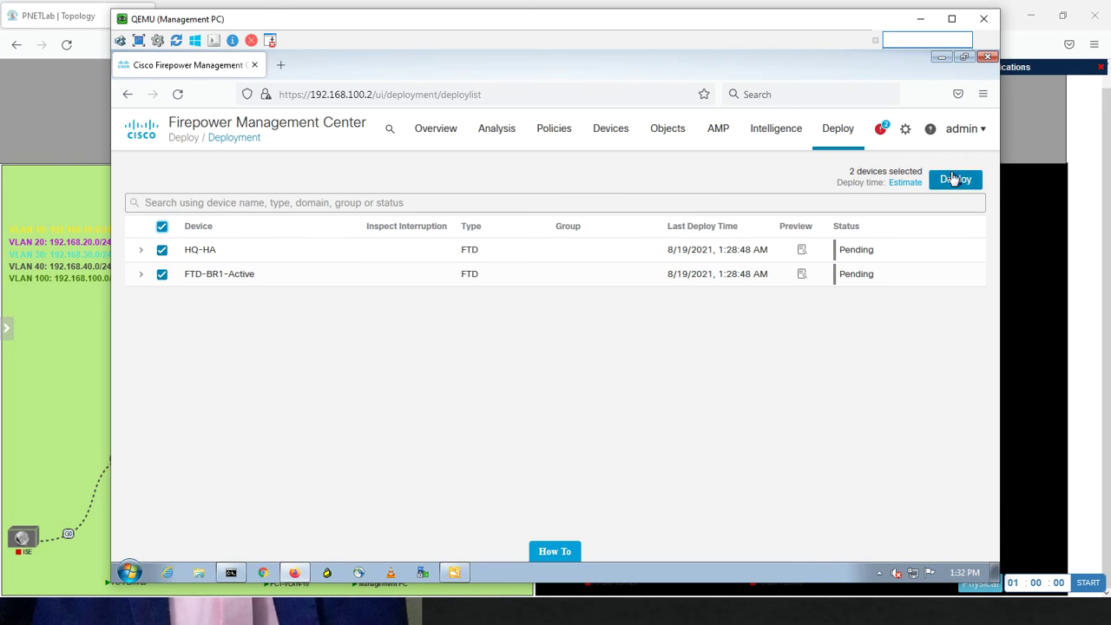
{"action": "left_click", "coordinate": [951, 184]}
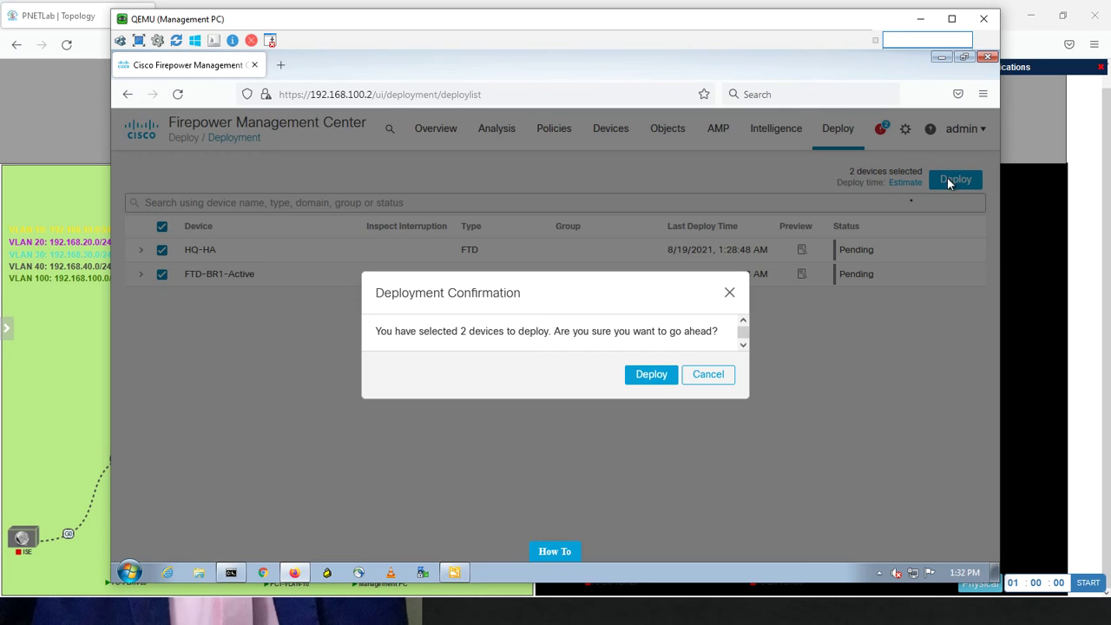
{"action": "left_click", "coordinate": [657, 379]}
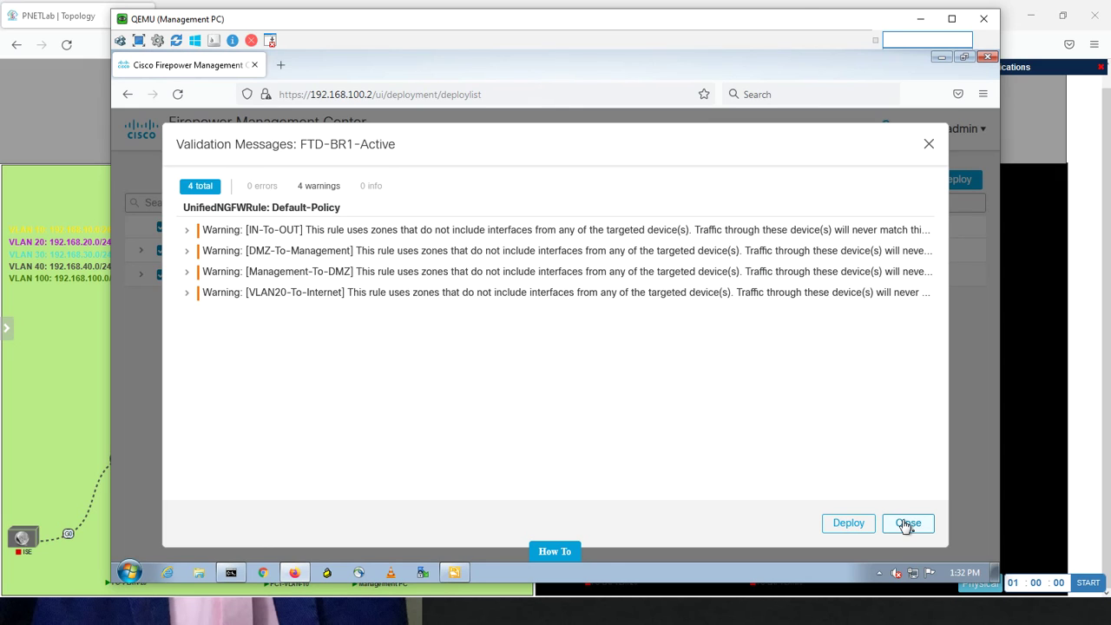
{"action": "left_click", "coordinate": [908, 523]}
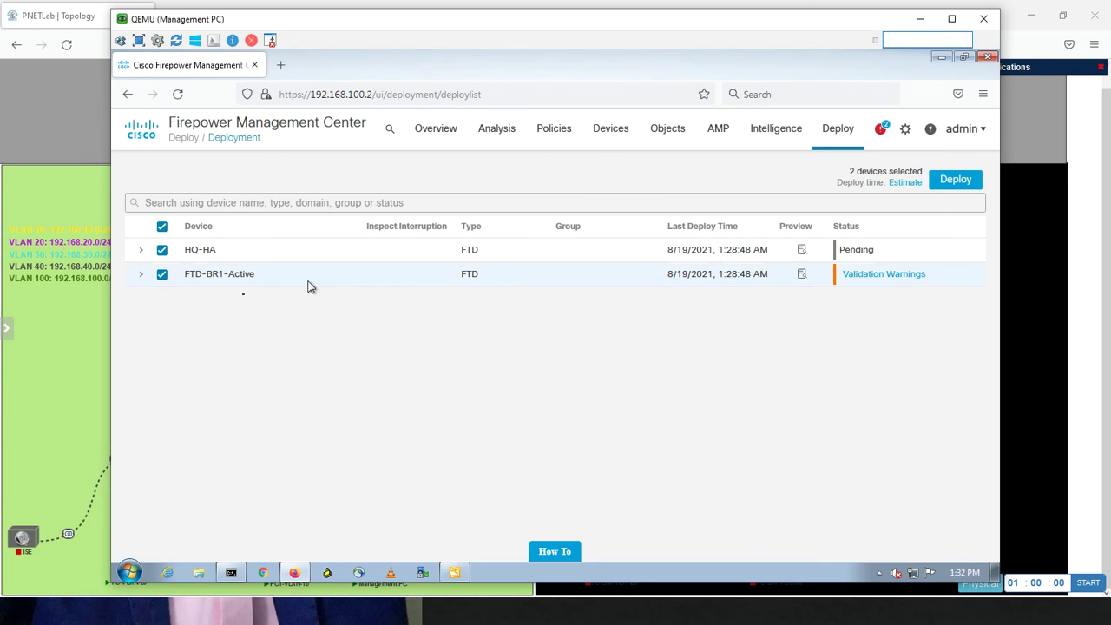
{"action": "left_click", "coordinate": [163, 274]}
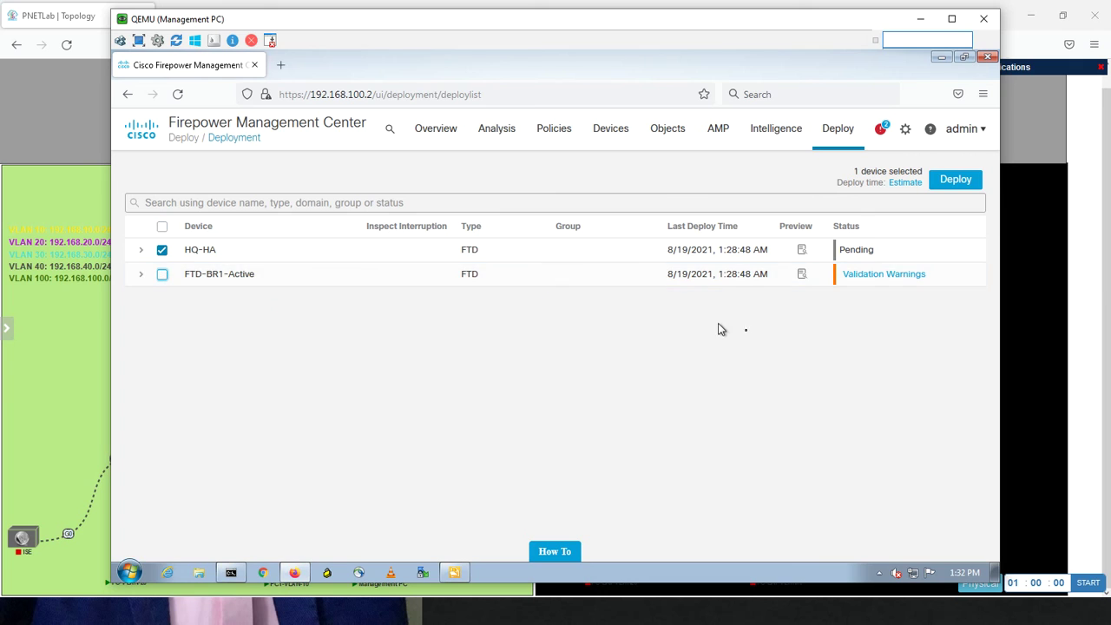
{"action": "left_click", "coordinate": [964, 188]}
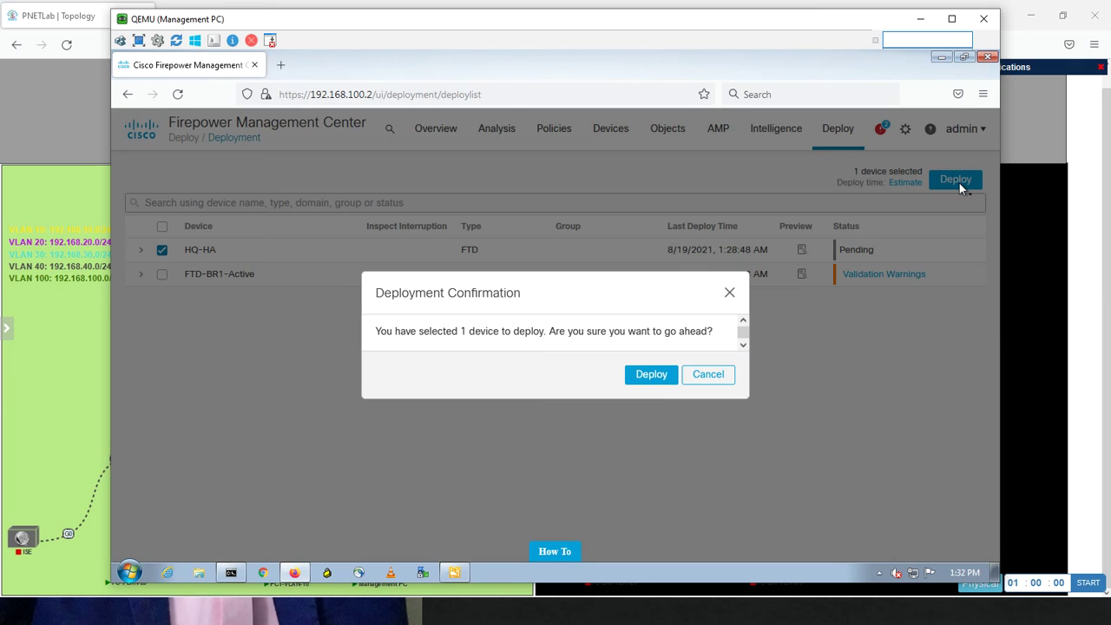
{"action": "left_click", "coordinate": [659, 380]}
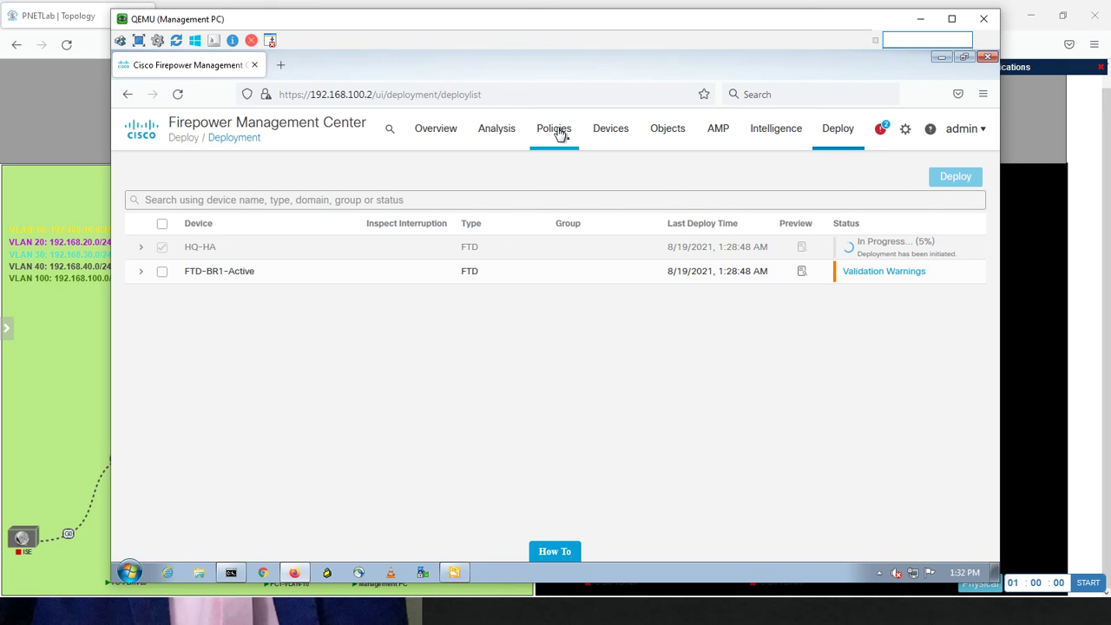
Open Default-Policy for editing again from Policies > Access Control
{"action": "mouse_move", "coordinate": [560, 132]}
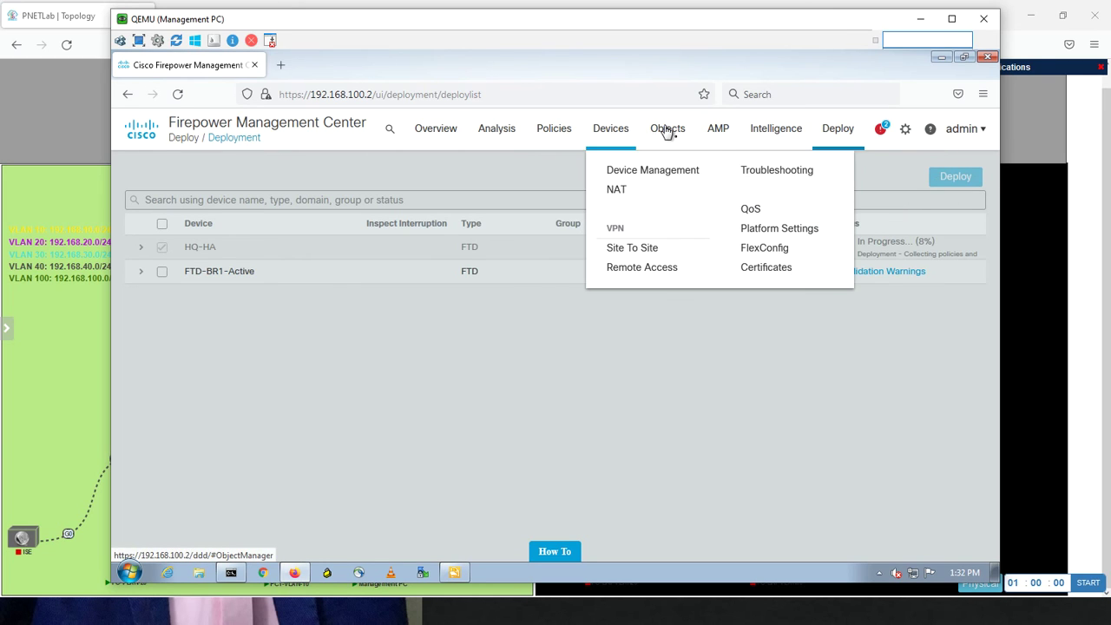
{"action": "mouse_move", "coordinate": [666, 132]}
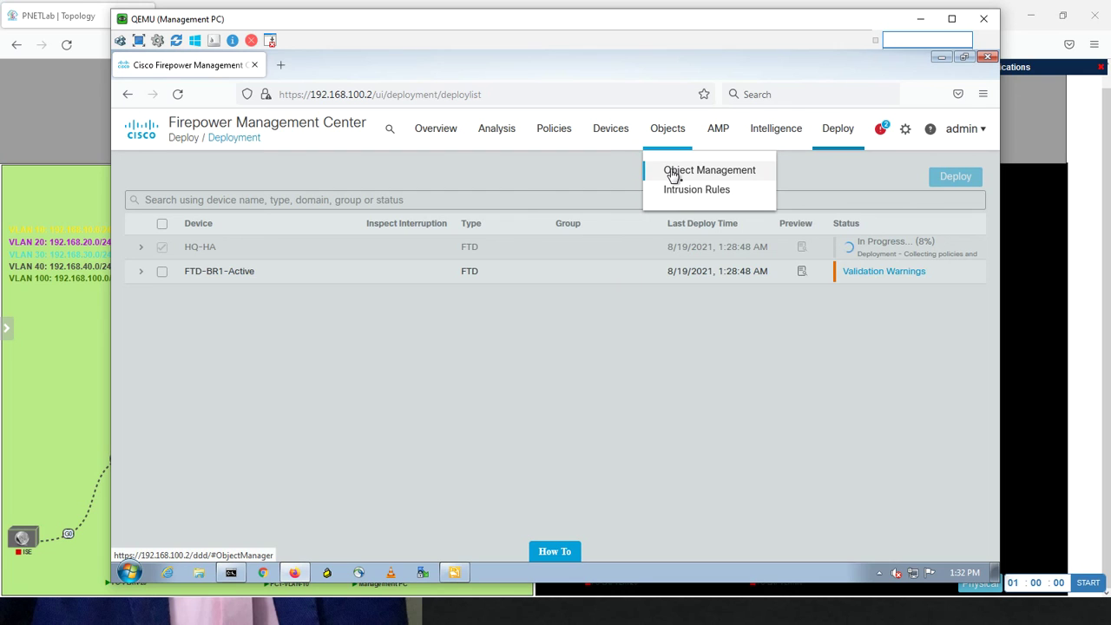
{"action": "mouse_move", "coordinate": [550, 136]}
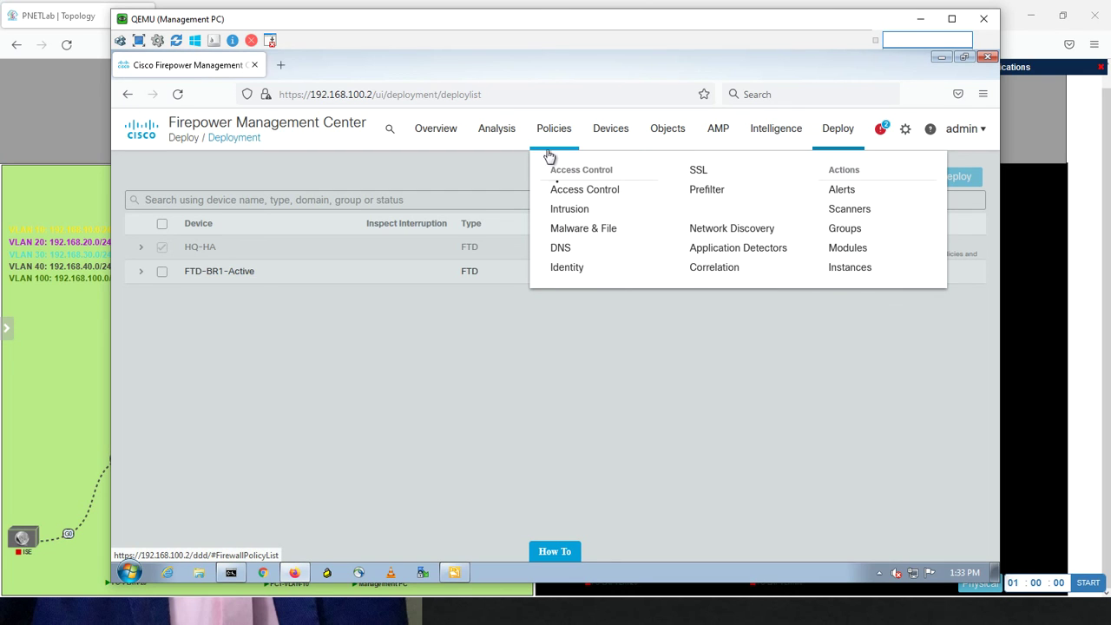
{"action": "left_click", "coordinate": [558, 190]}
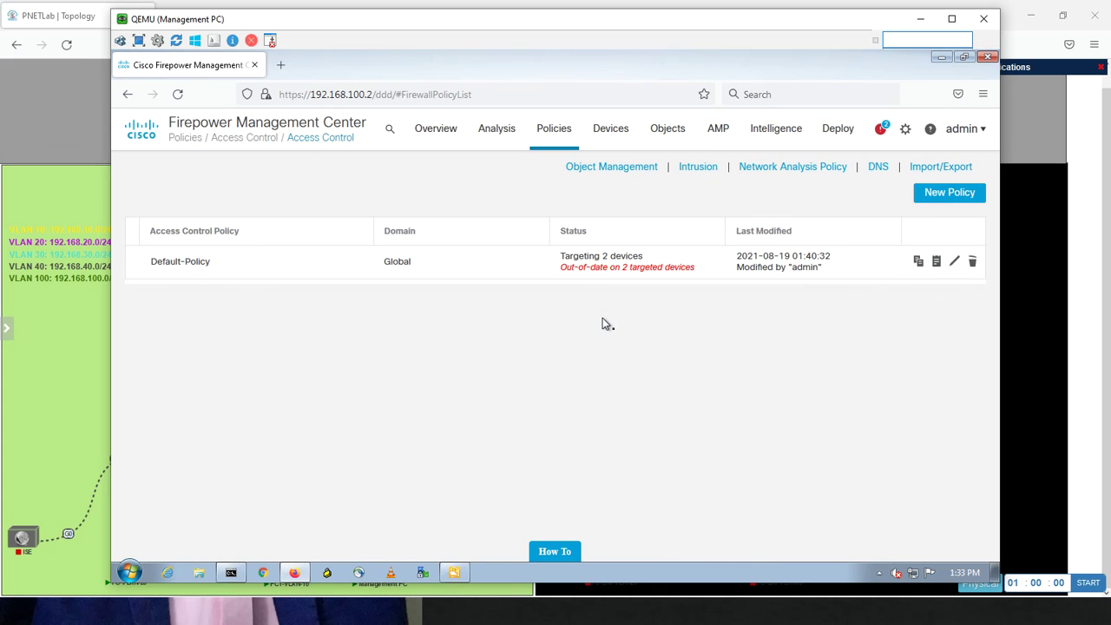
{"action": "left_click", "coordinate": [953, 264]}
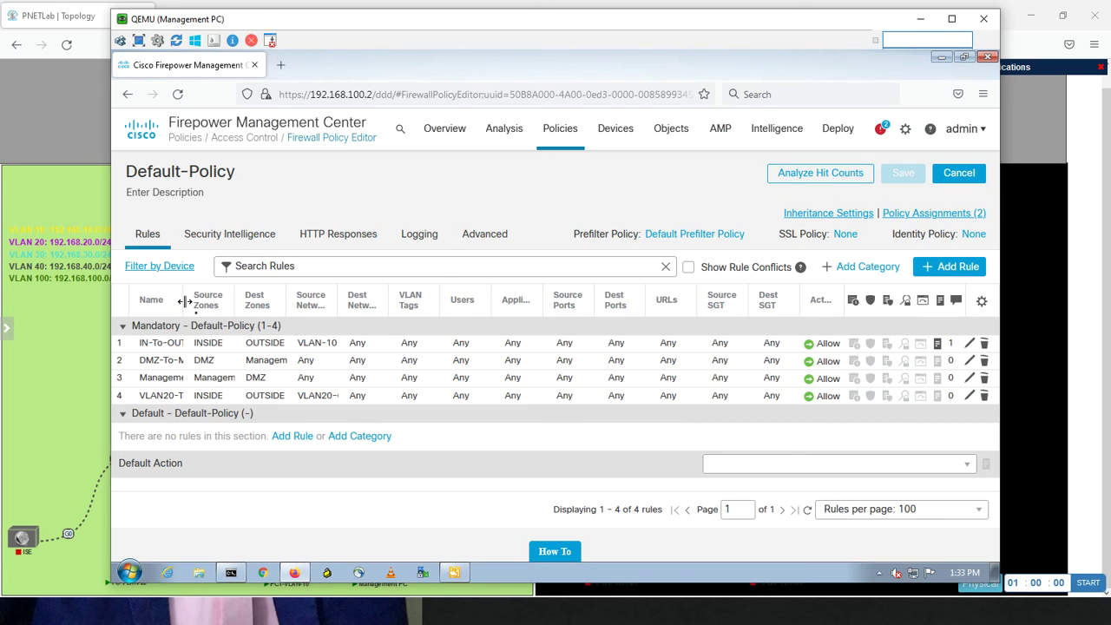
Widen the Name column to show IN-To-OUT through VLAN20-To-Internet in full
{"action": "left_click_drag", "start_coordinate": [185, 301], "coordinate": [234, 306]}
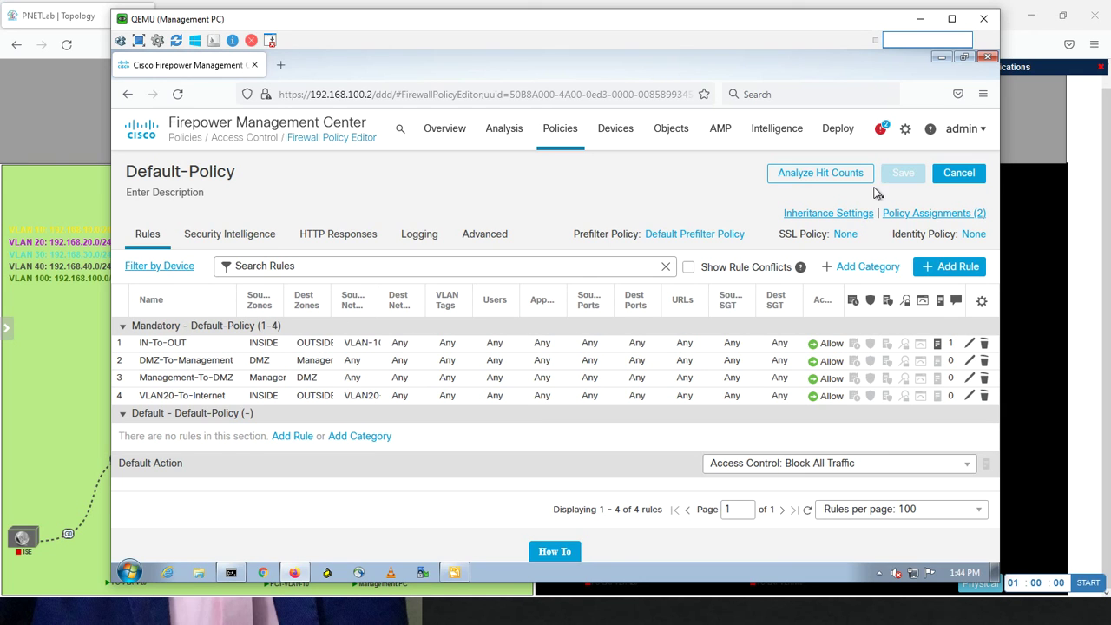
Check that both FTD deployments show success, then bring the PC-VLAN-20 console forward
{"action": "left_click", "coordinate": [883, 129]}
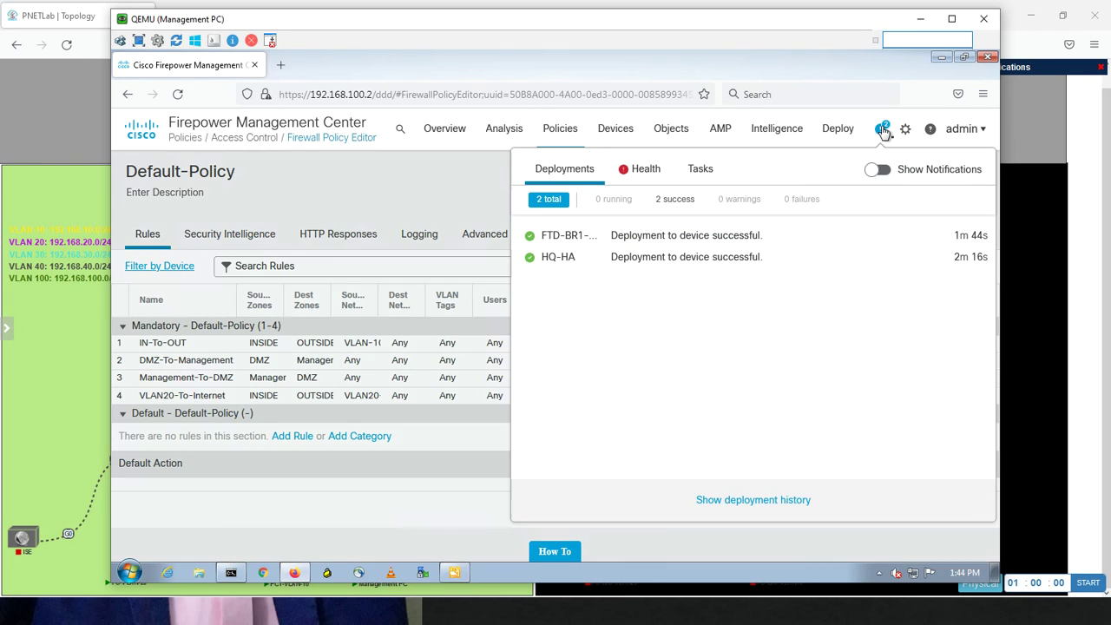
{"action": "left_click", "coordinate": [882, 129]}
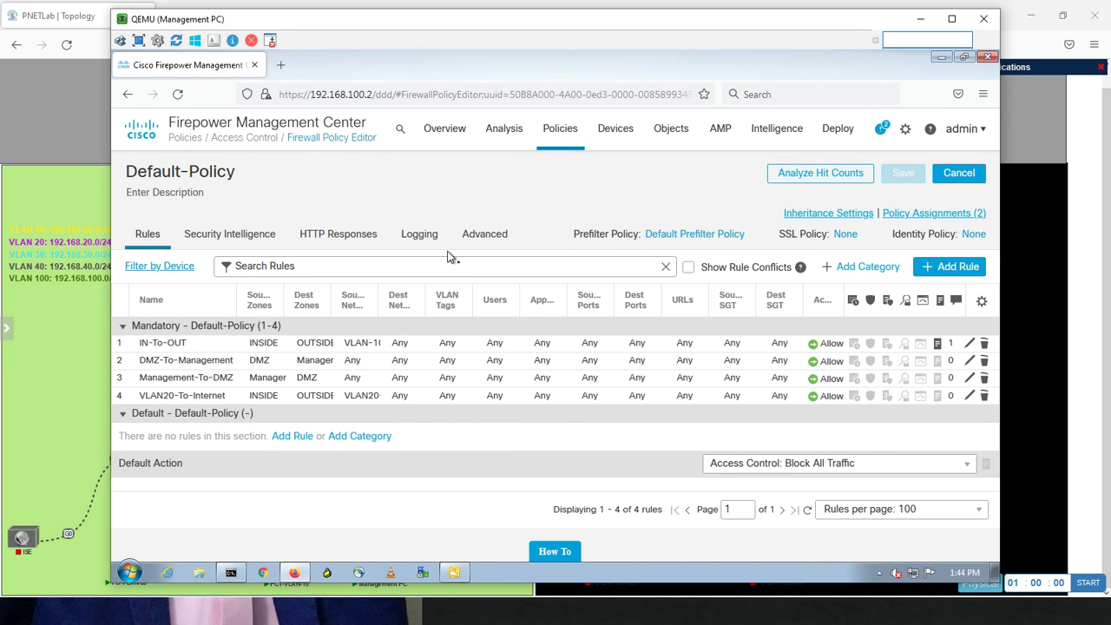
{"action": "key", "text": "alt+Tab"}
{"action": "key", "text": "alt+Tab"}
{"action": "key", "text": "alt+Tab"}
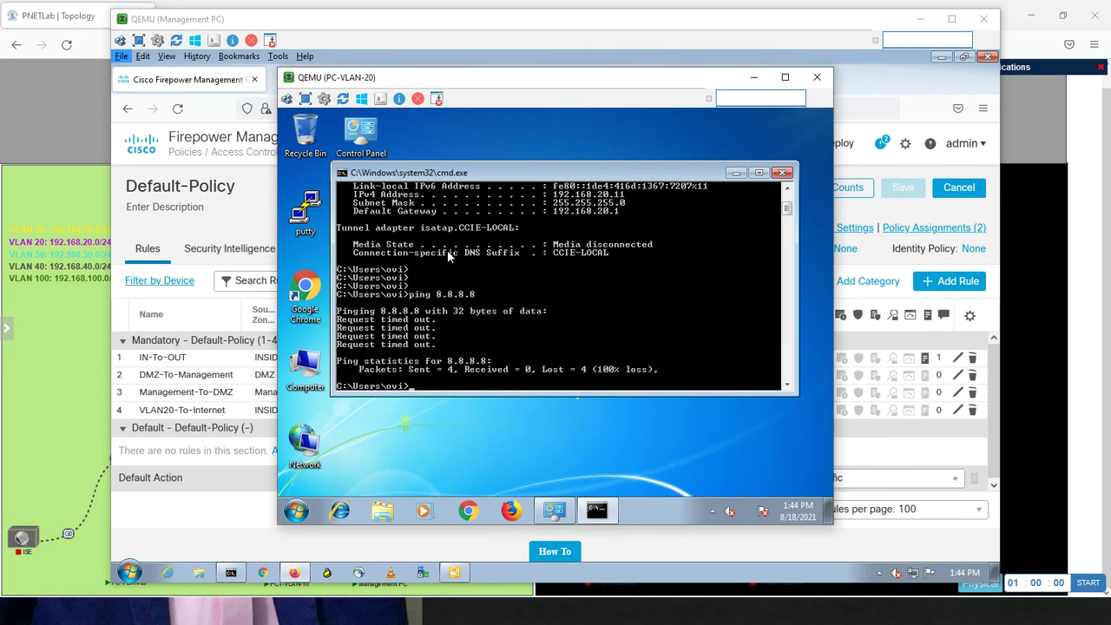
Rerun ping 8.8.8.8 from the VLAN 20 PC, getting four replies with 0% loss
{"action": "key", "text": "Up"}
{"action": "key", "text": "Return"}
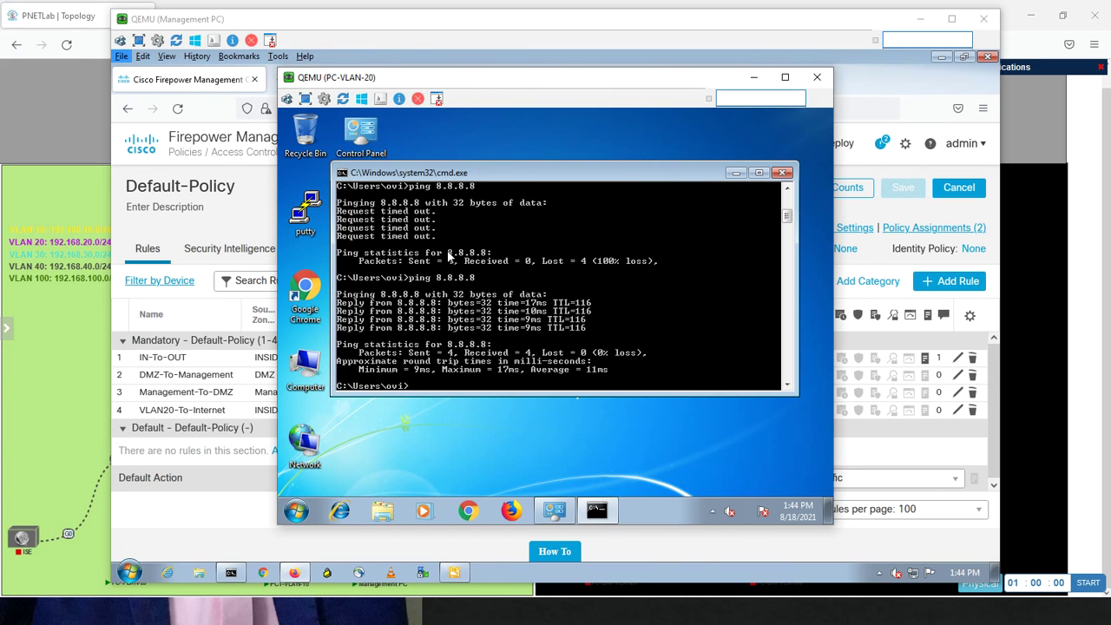
Display the PC's IP configuration with ipconfig, then return to Firepower Management Center
{"action": "type", "text": "ipconfig"}
{"action": "key", "text": "Return"}
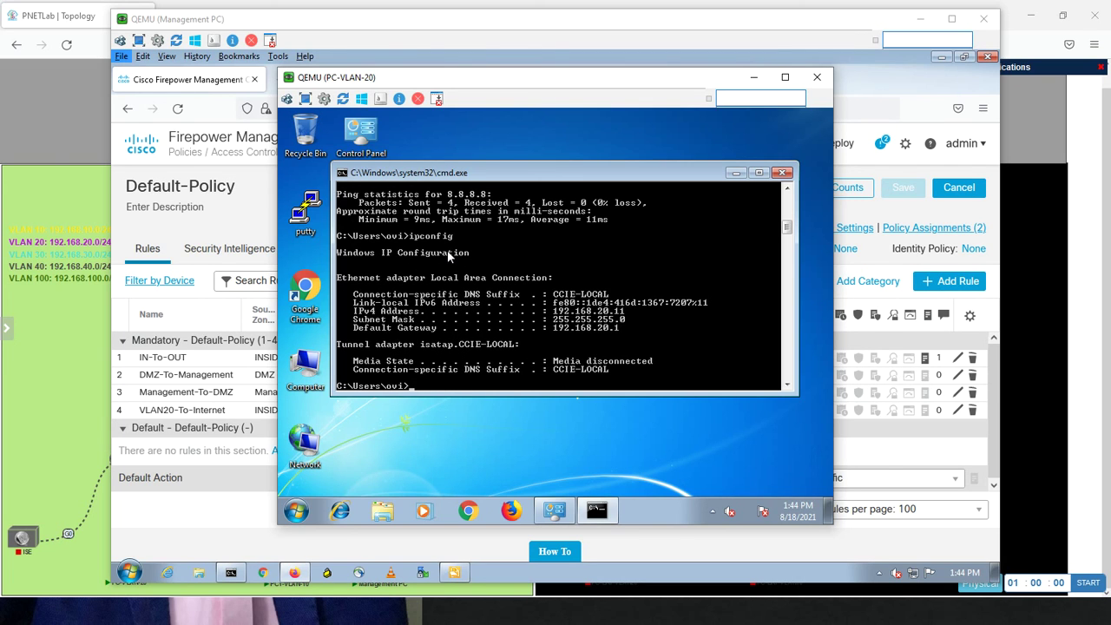
{"action": "left_click", "coordinate": [251, 209]}
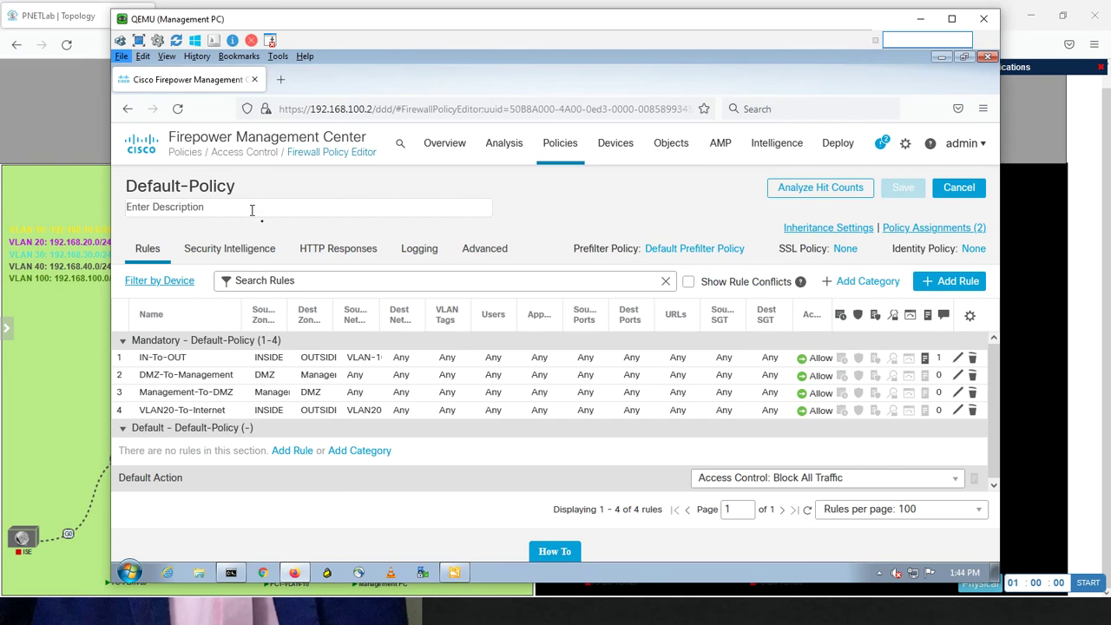